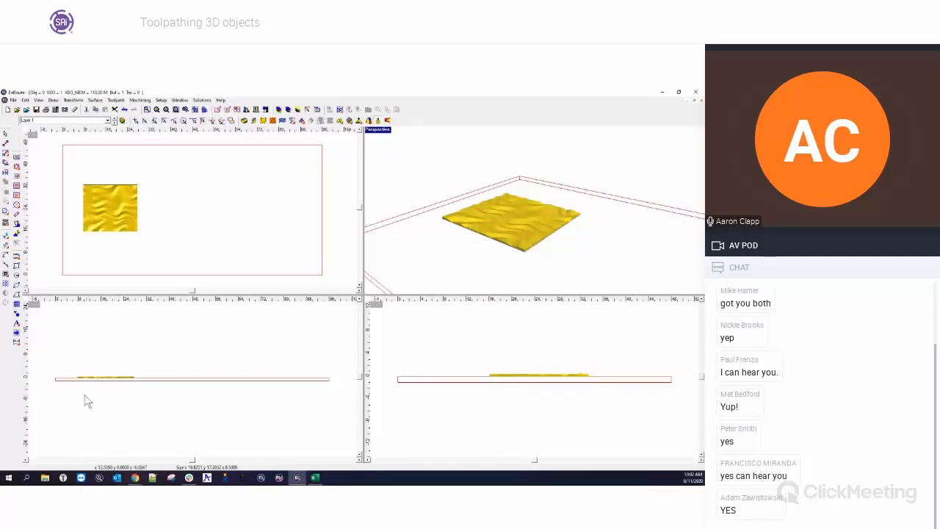
Select the textured relief and apply an Island Fill toolpath to it with the default tool.
scroll(60, 381, "up", 3)
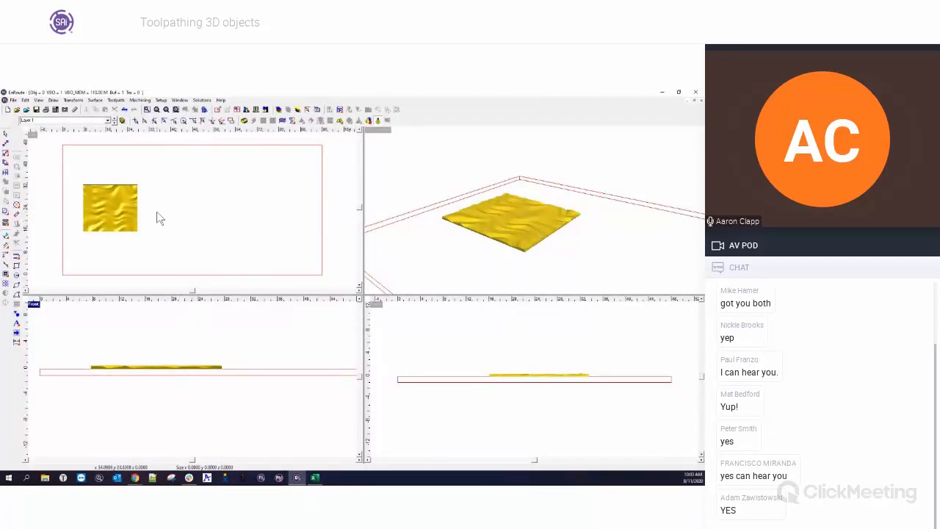
left_click_drag(68, 166, 185, 257)
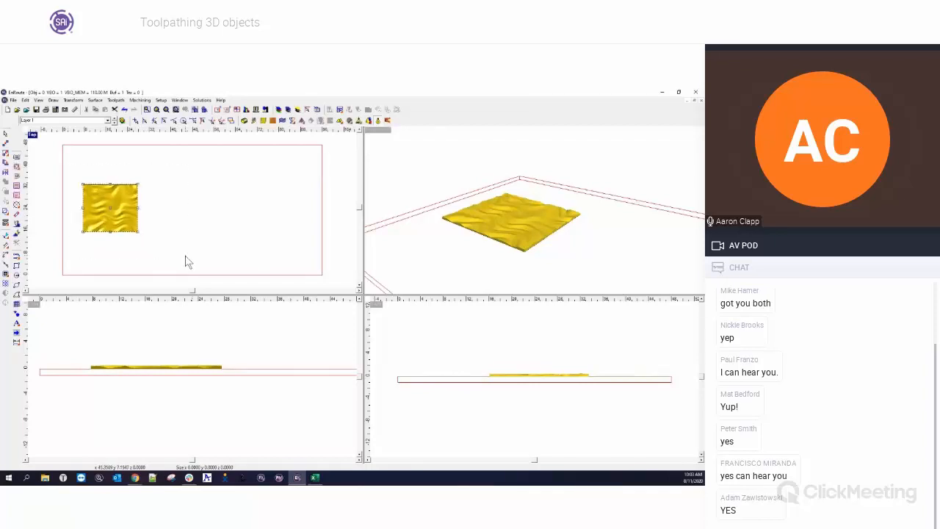
left_click(21, 197)
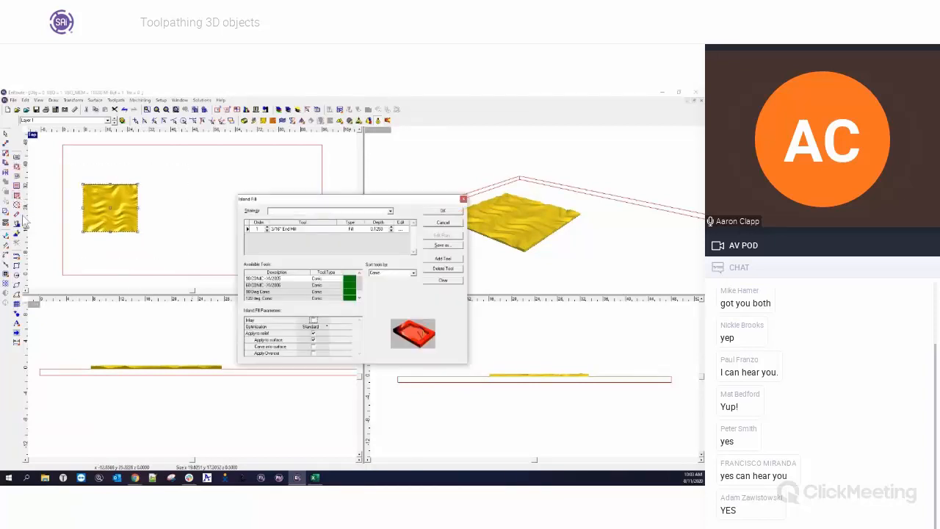
left_click(436, 211)
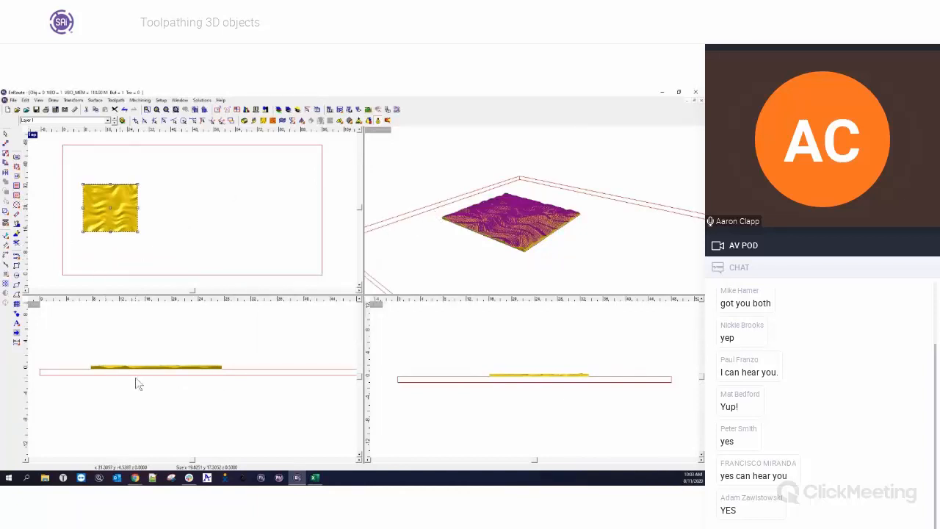
Try to nudge the relief down and back up in the front view.
left_click(377, 121)
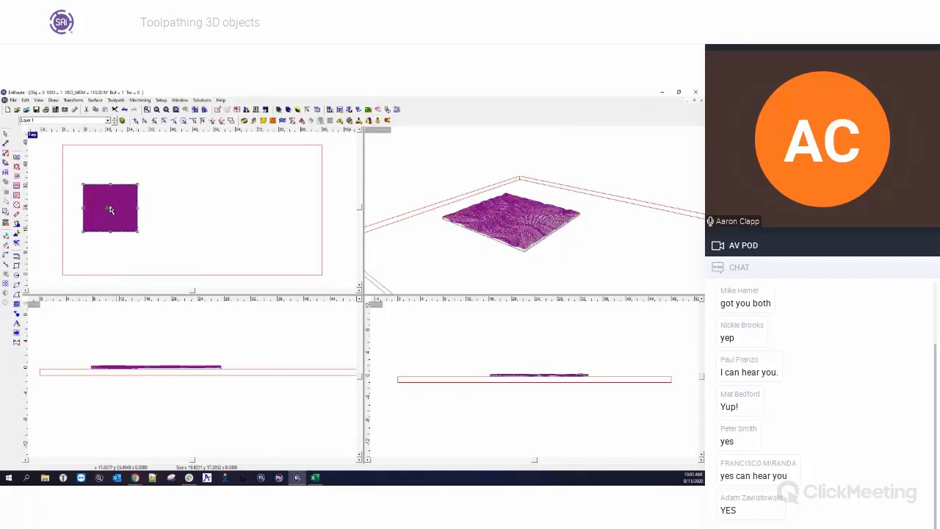
left_click(142, 372)
left_click_drag(157, 372, 157, 379)
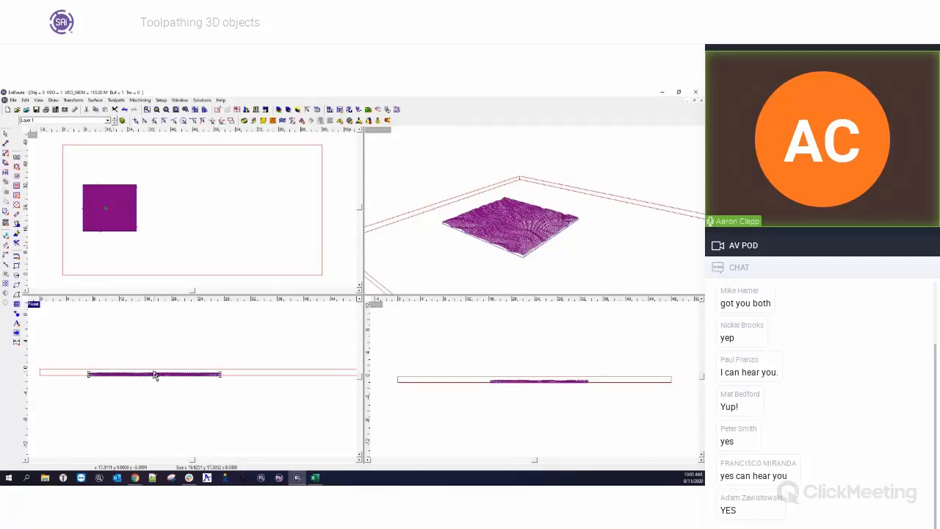
left_click_drag(154, 375, 155, 368)
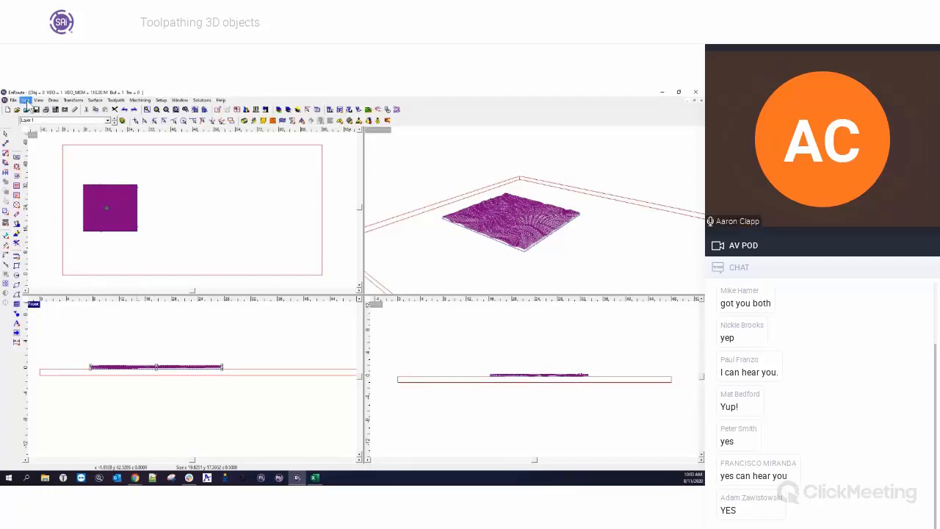
Align all reliefs to the bottom of the plate.
left_click(25, 100)
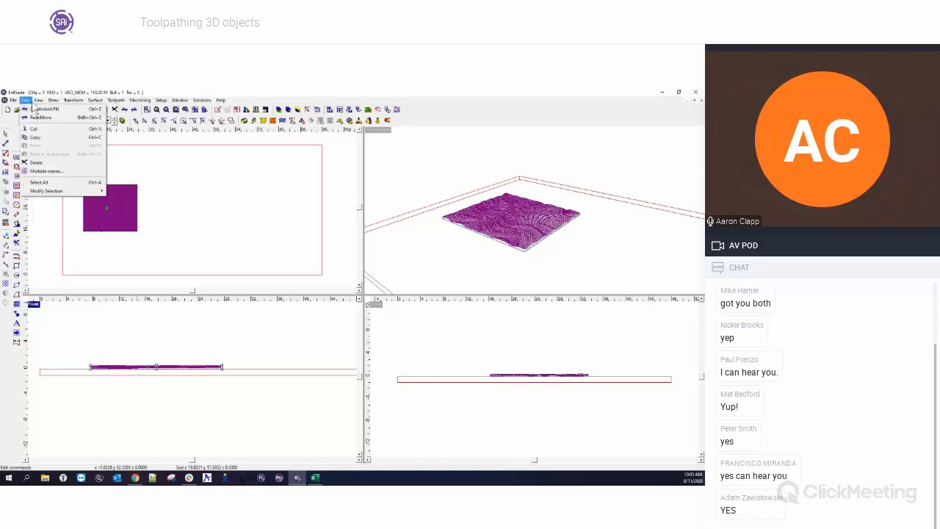
mouse_move(73, 100)
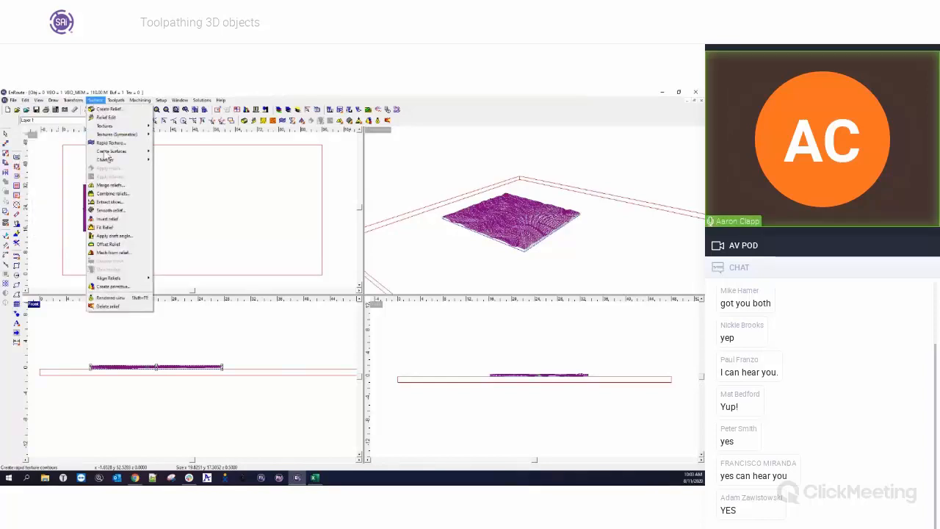
mouse_move(118, 279)
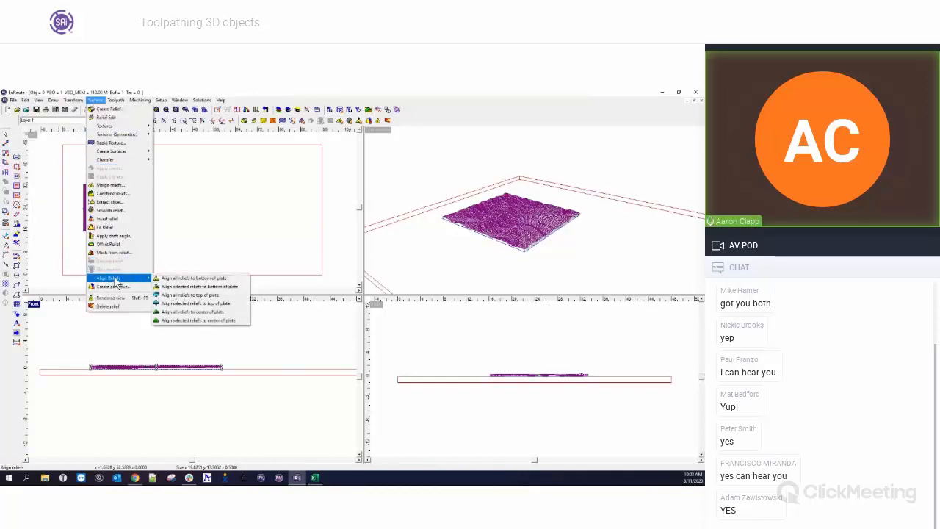
left_click(201, 279)
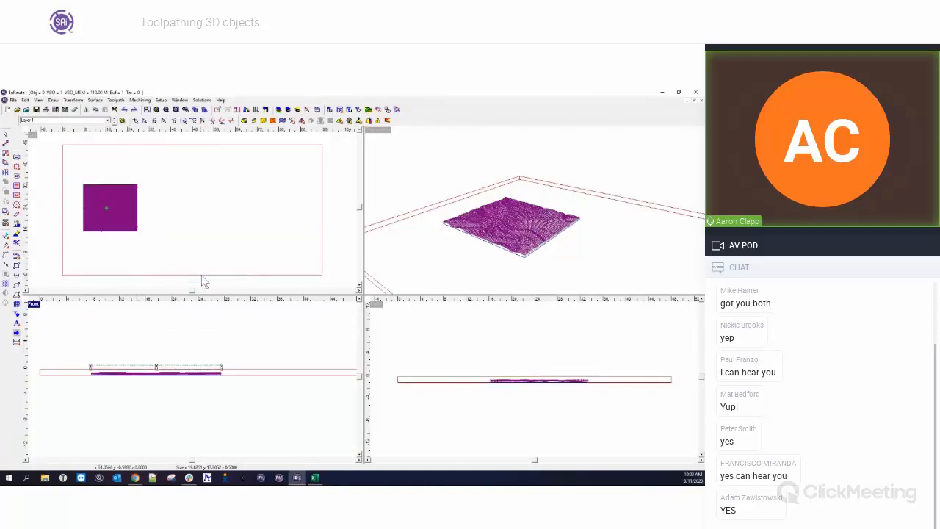
Select the relief in the front view and raise it slightly.
left_click(239, 337)
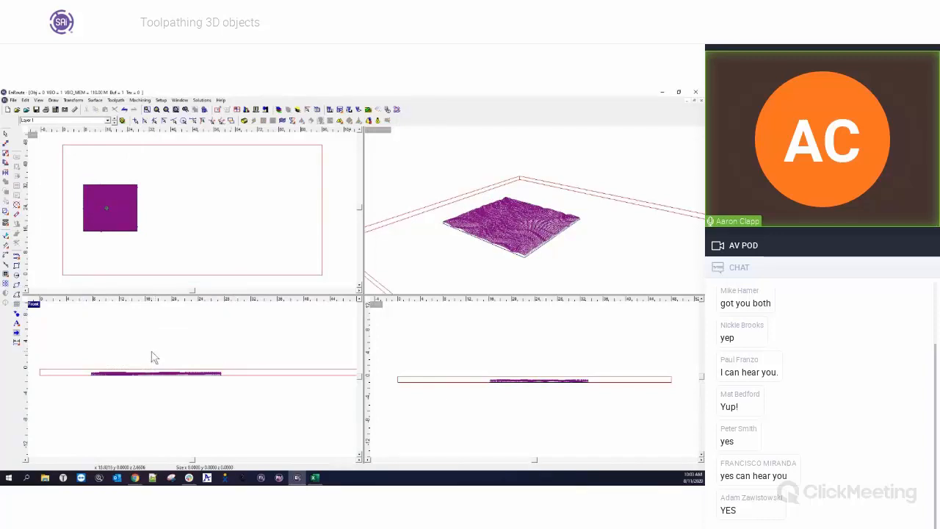
left_click(198, 378)
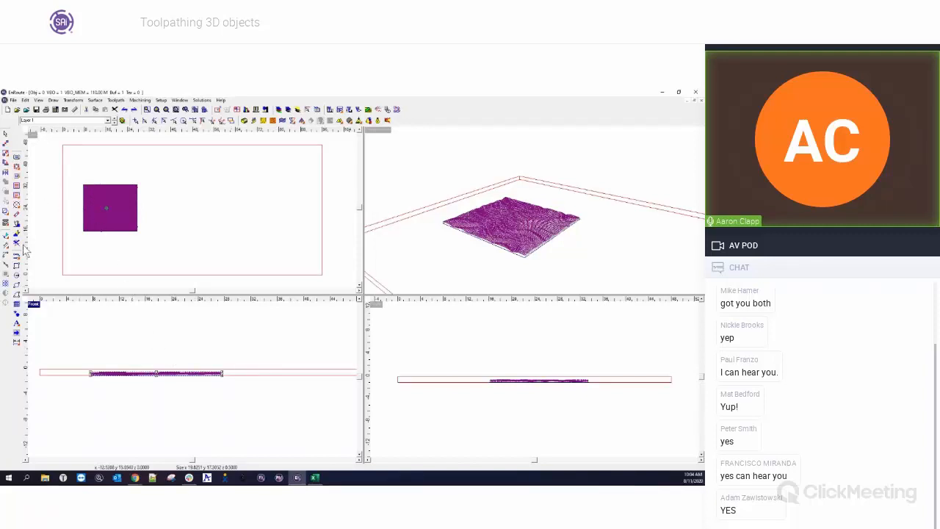
left_click(96, 326)
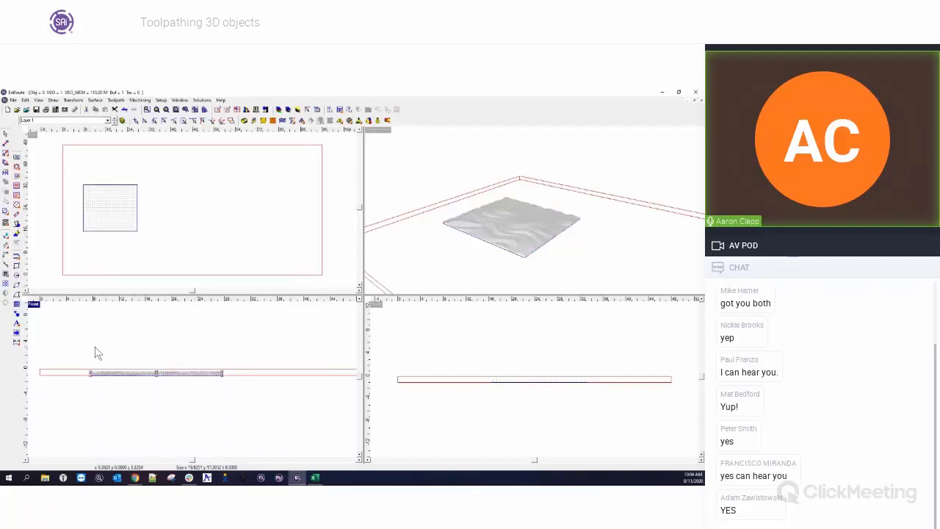
mouse_move(157, 373)
left_mouse_down()
mouse_move(154, 361)
mouse_move(156, 368)
left_mouse_up()
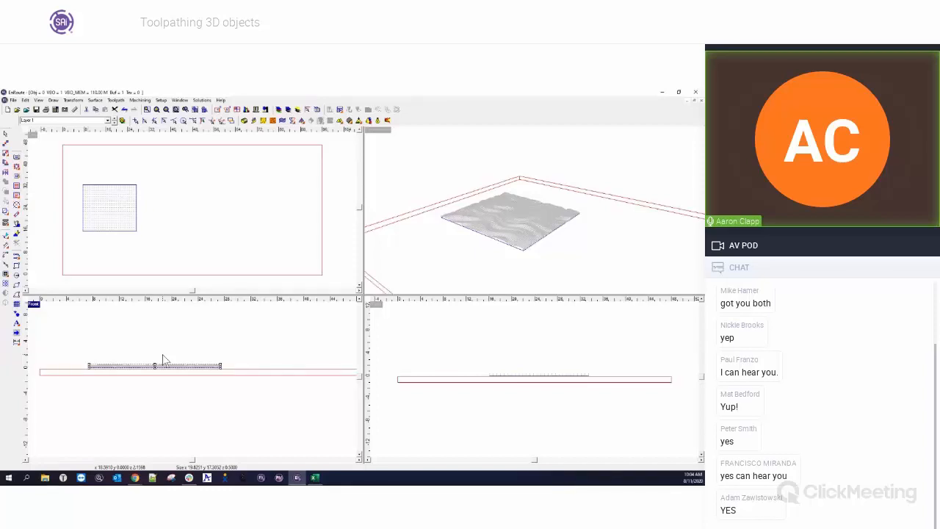
Select the relief and align the selected relief to the top of the plate.
left_click(118, 372)
left_click_drag(82, 358, 252, 389)
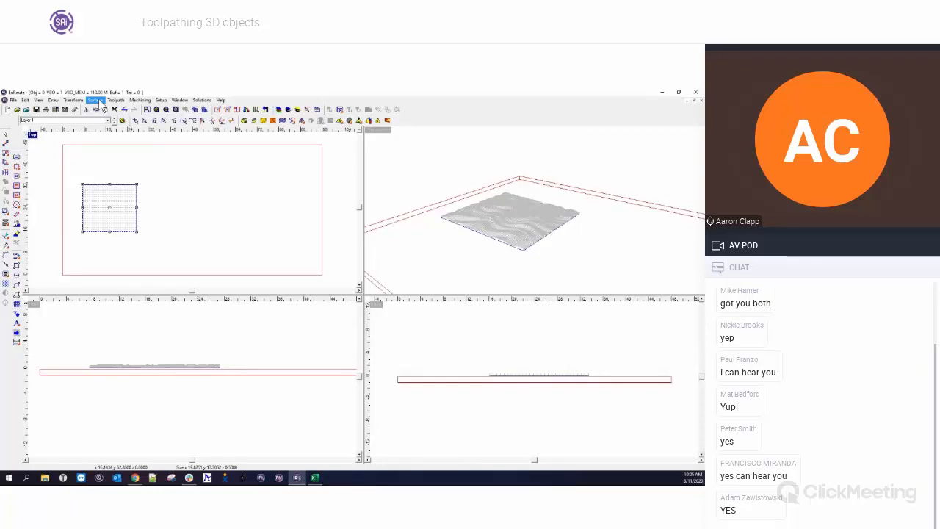
left_click(98, 101)
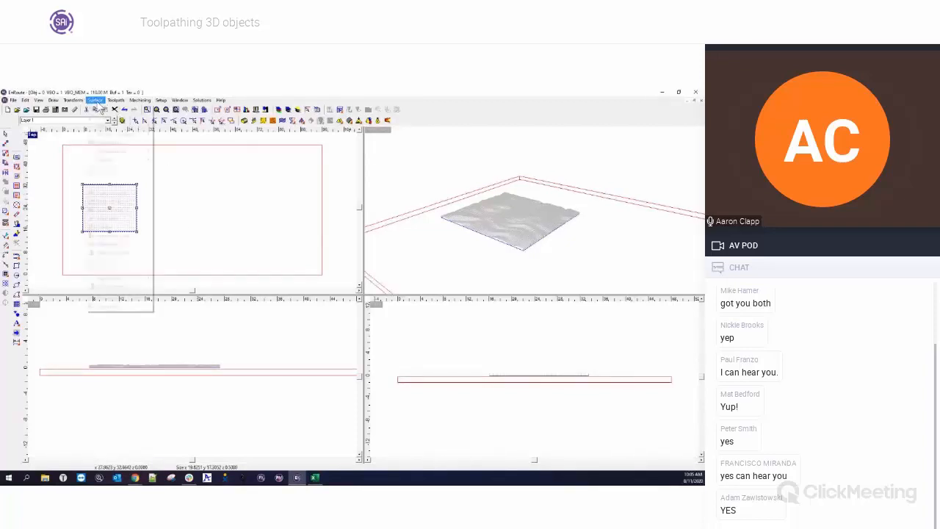
mouse_move(112, 279)
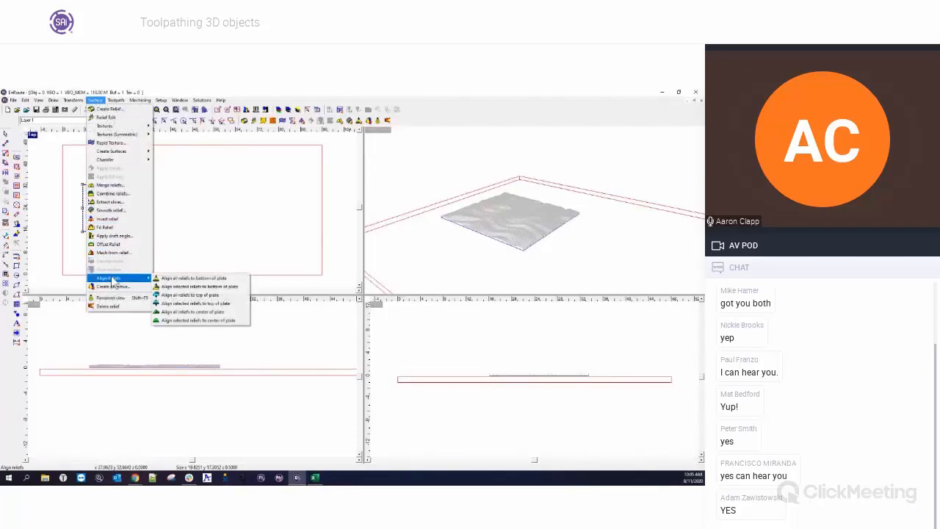
left_click(211, 305)
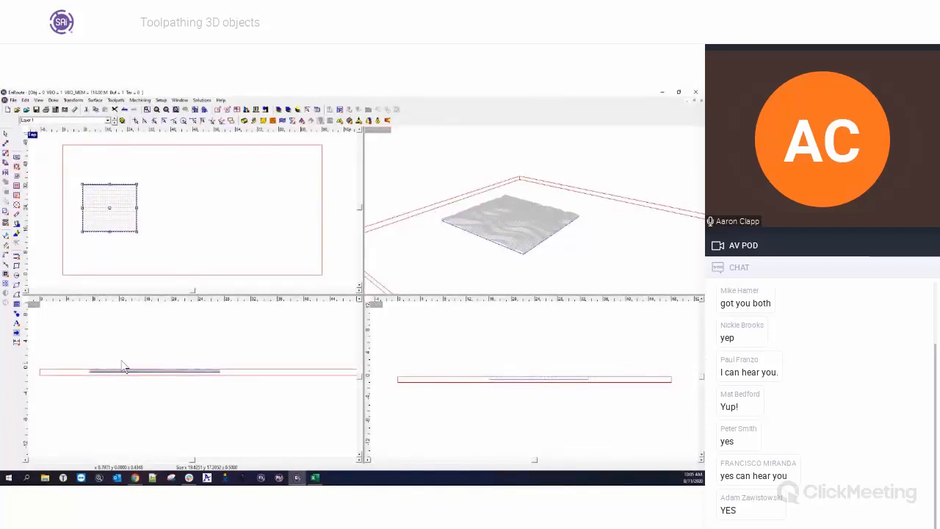
Maximize the top view, select the relief and apply a Hatch Fill toolpath with default settings.
left_click(33, 136)
left_click(86, 213)
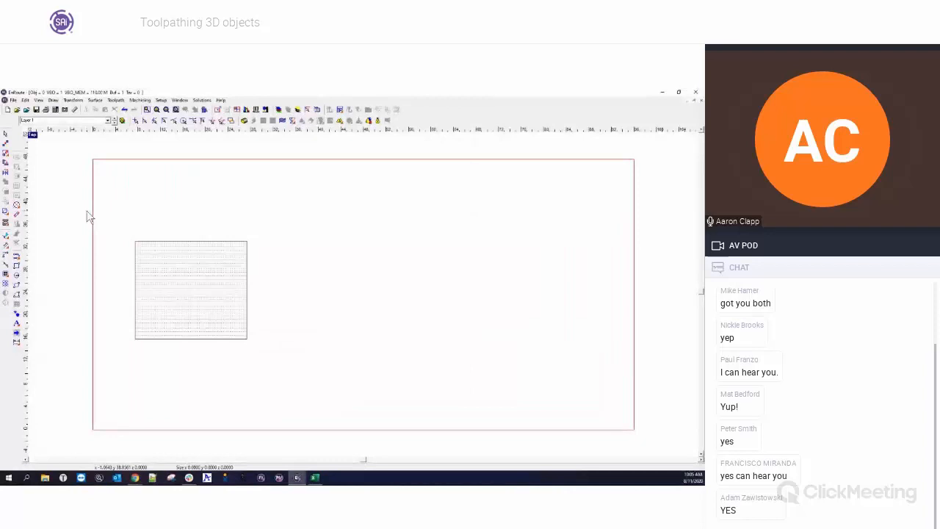
left_click_drag(116, 220, 265, 357)
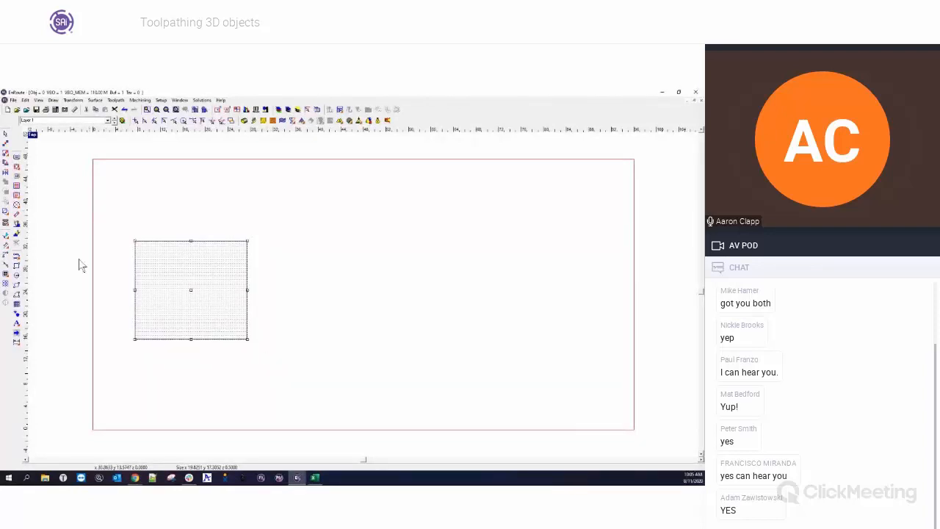
left_click(16, 187)
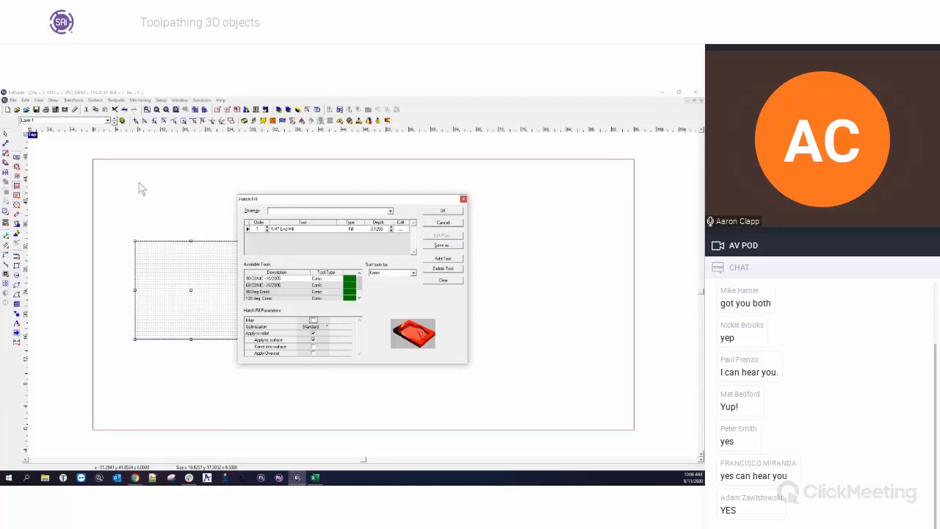
left_click_drag(361, 199, 416, 199)
left_click(496, 208)
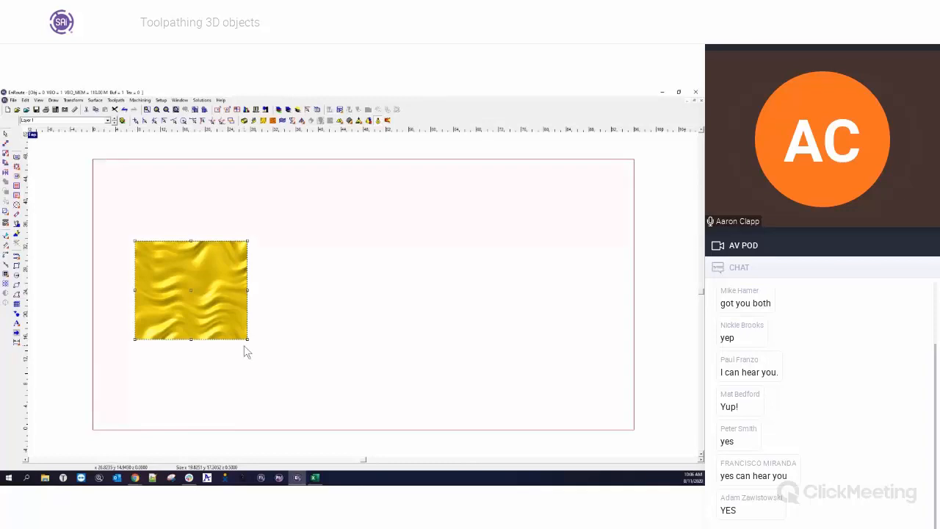
Create a Hatch Fill toolpath on the relief with the end mill's hatch angle set to 45.
left_click(16, 190)
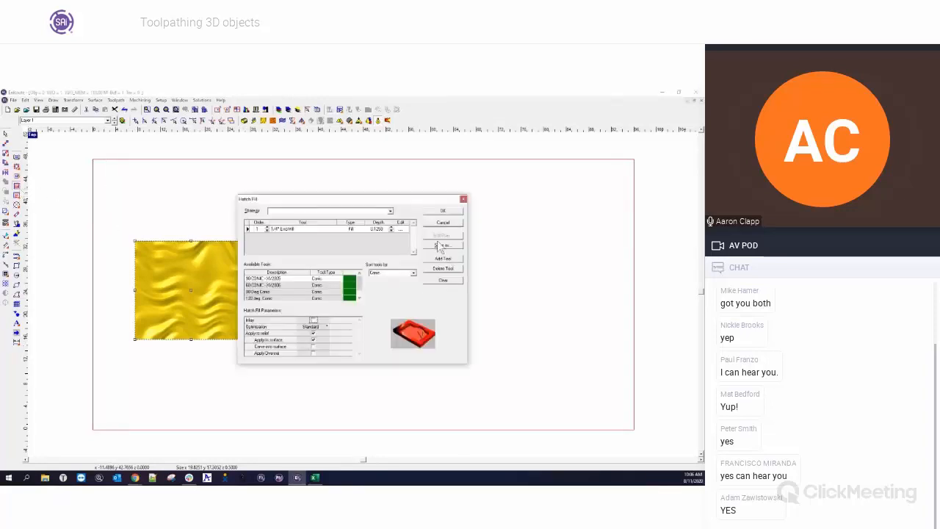
left_click(401, 230)
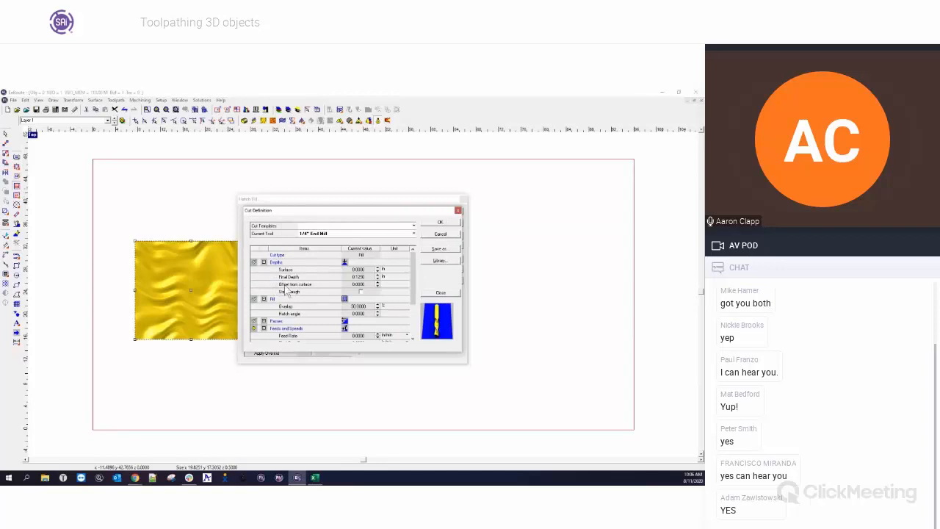
left_click(264, 262)
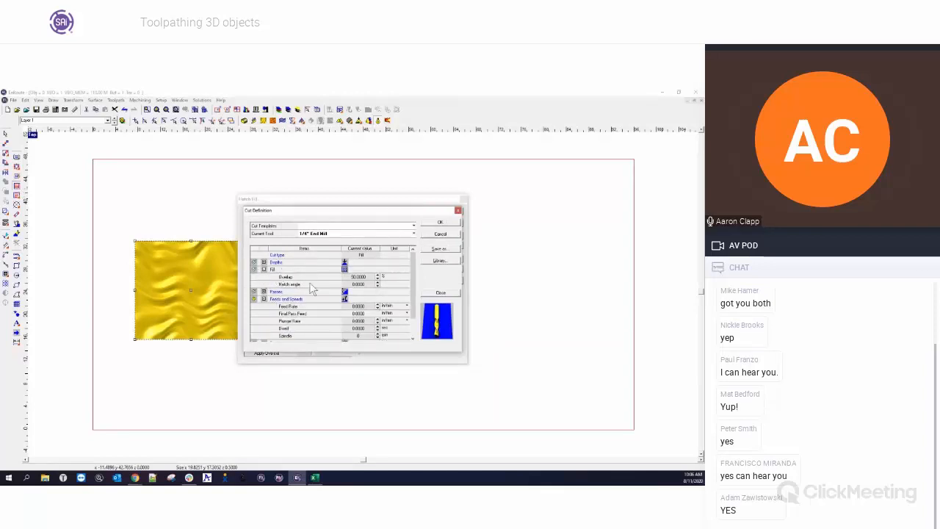
left_click(339, 285)
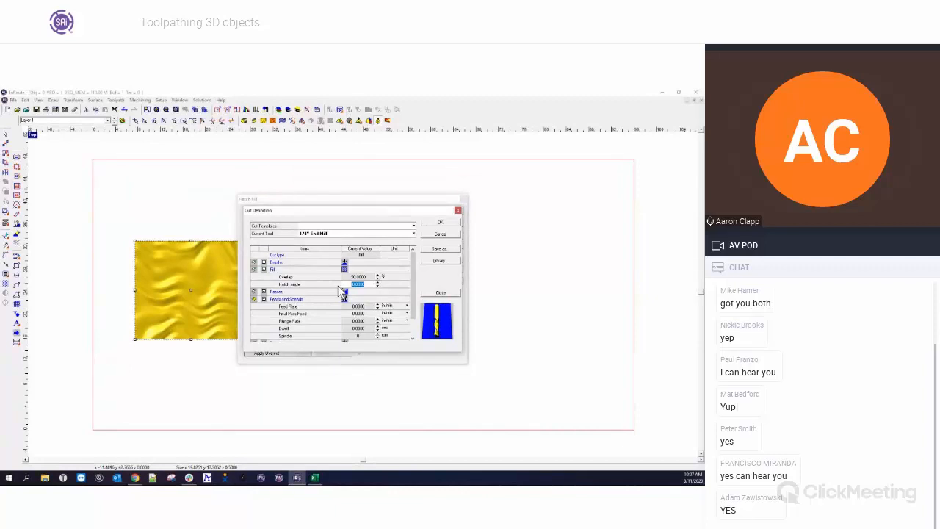
type("30")
key("Tab")
key("shift+Tab")
type("45")
key("Tab")
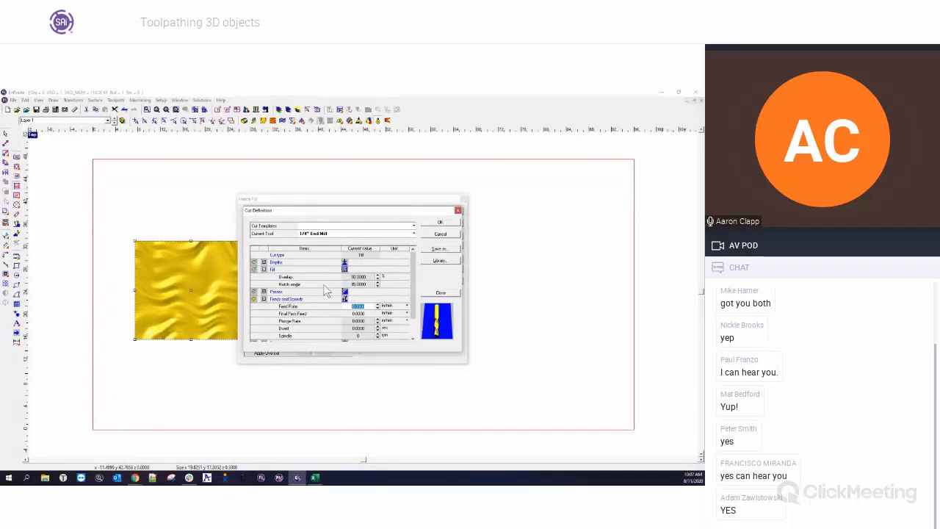
left_click(440, 222)
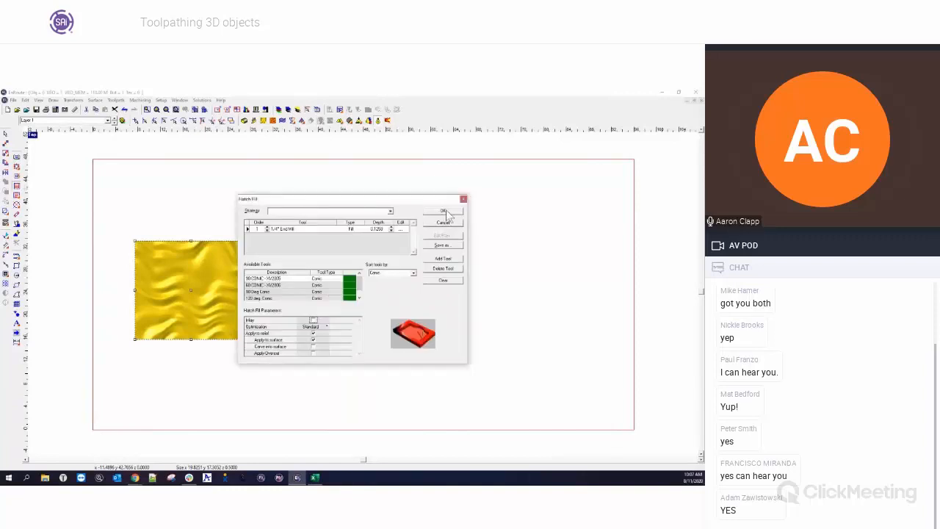
left_click(438, 213)
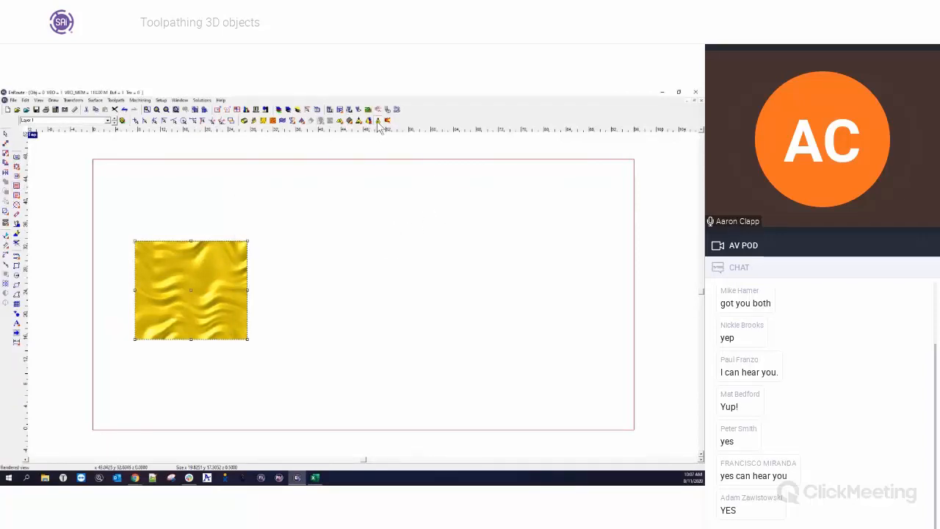
Zoom in on the hatch fill toolpath in the top view to inspect its pattern.
scroll(175, 291, "up", 3)
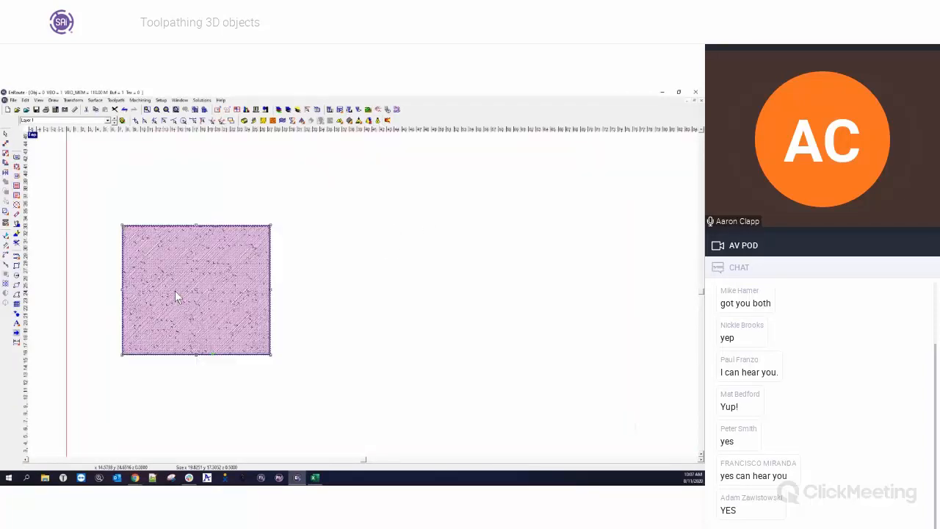
scroll(177, 279, "up", 2)
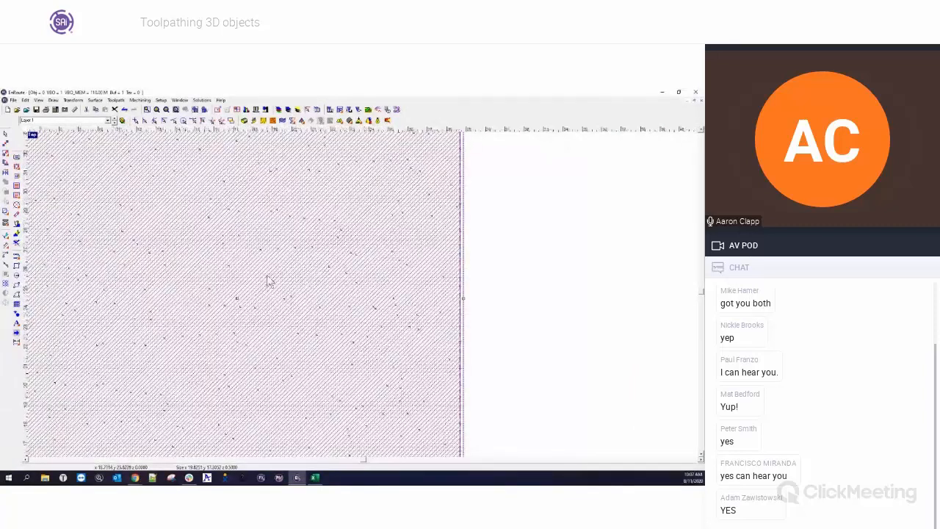
scroll(269, 280, "down", 3)
scroll(269, 281, "down", 1)
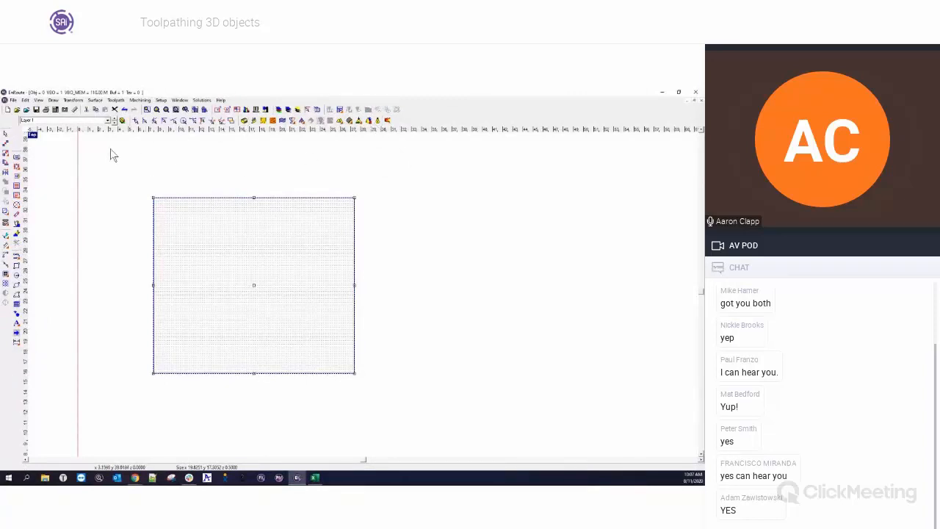
left_click(6, 235)
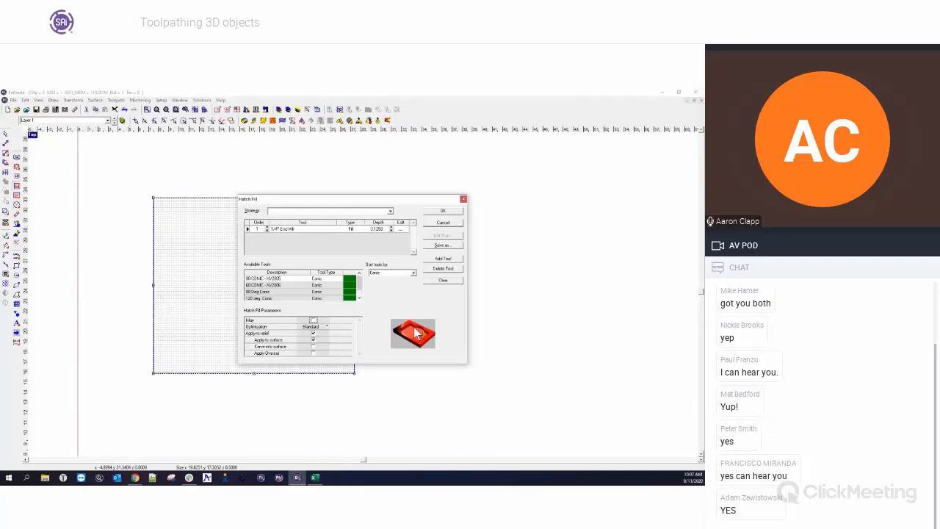
left_click(443, 279)
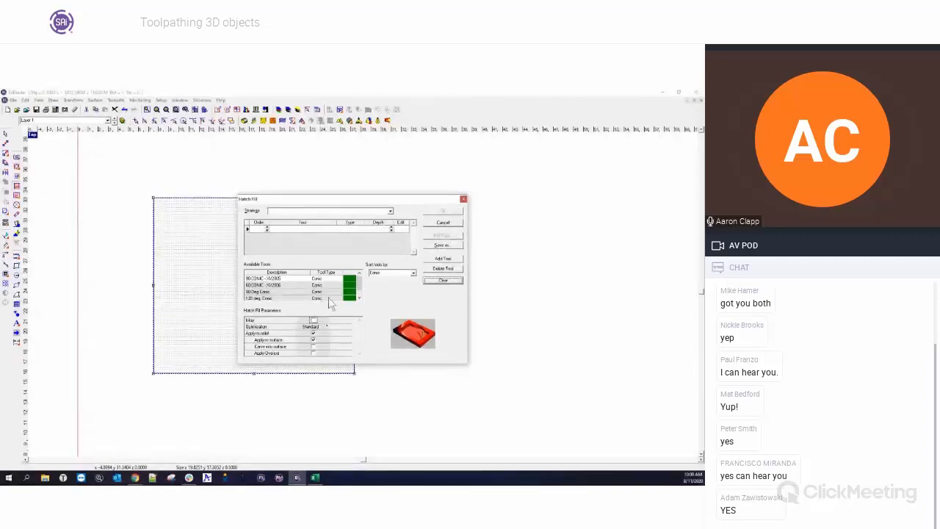
left_click(413, 273)
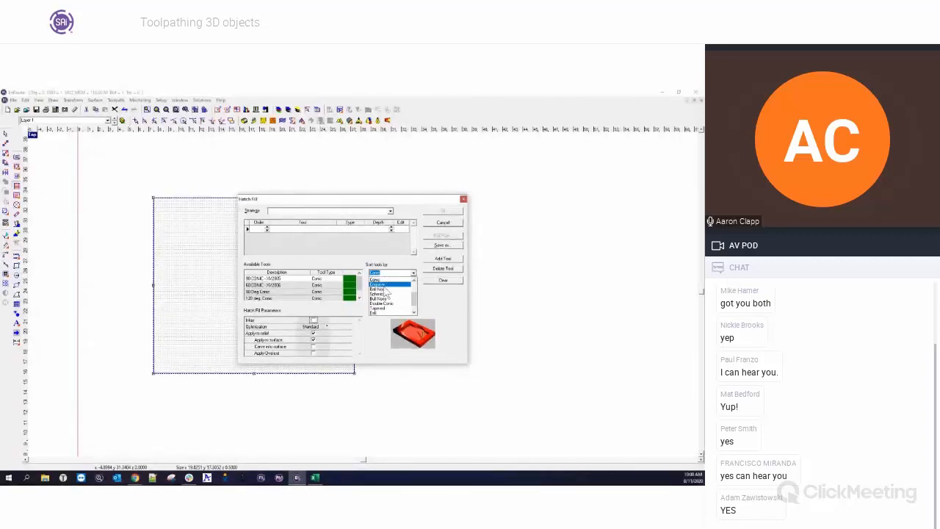
left_click(382, 289)
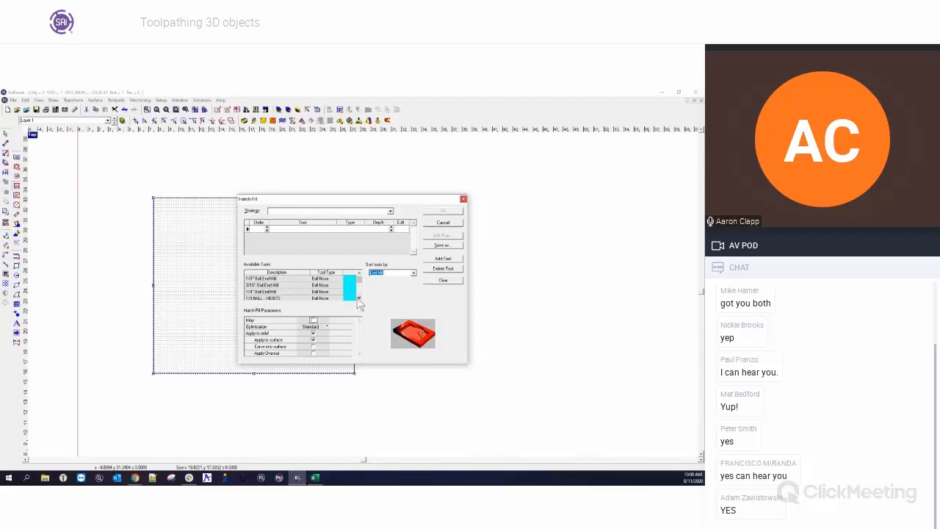
left_click(360, 298)
double_click(264, 285)
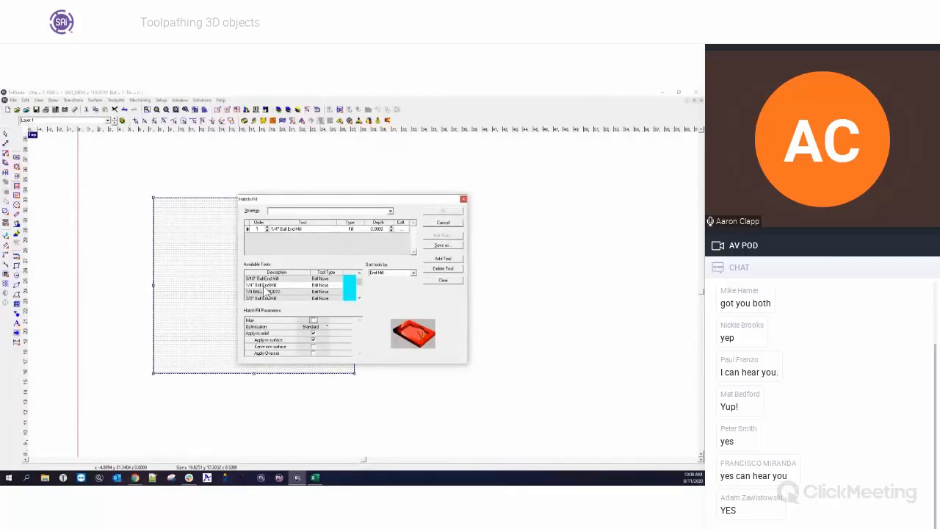
double_click(377, 228)
key("Escape")
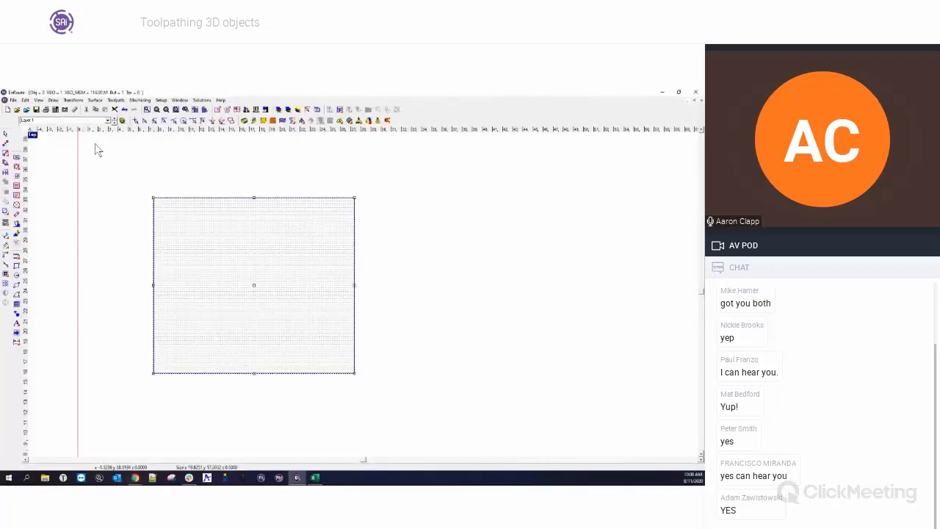
Switch the display back to the rendered relief view.
left_click(368, 120)
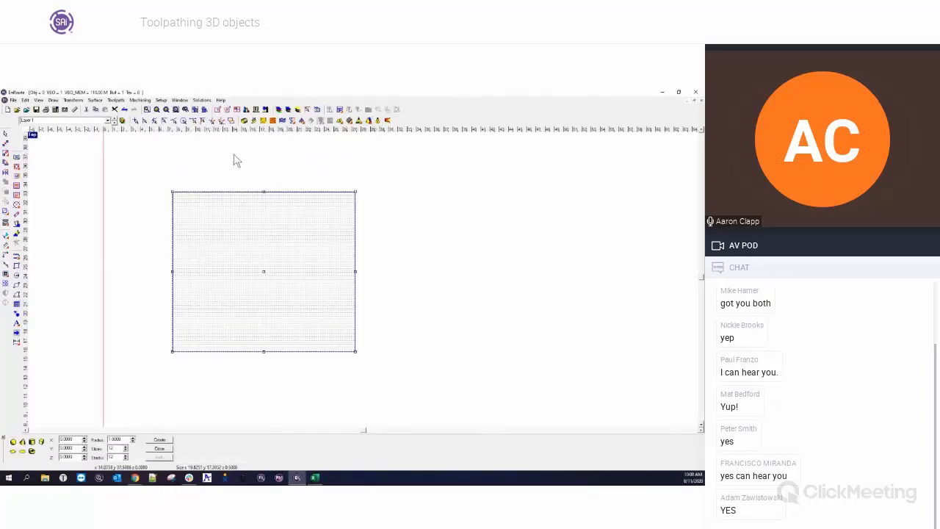
left_click(160, 448)
left_click(377, 120)
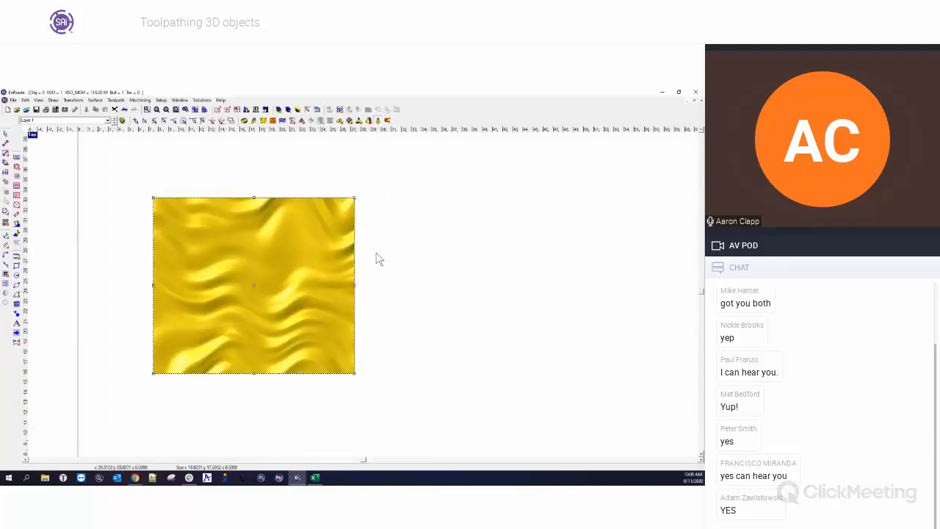
Open the Precision Input Center, restore the four-view layout and zoom in on the front view.
left_click(321, 120)
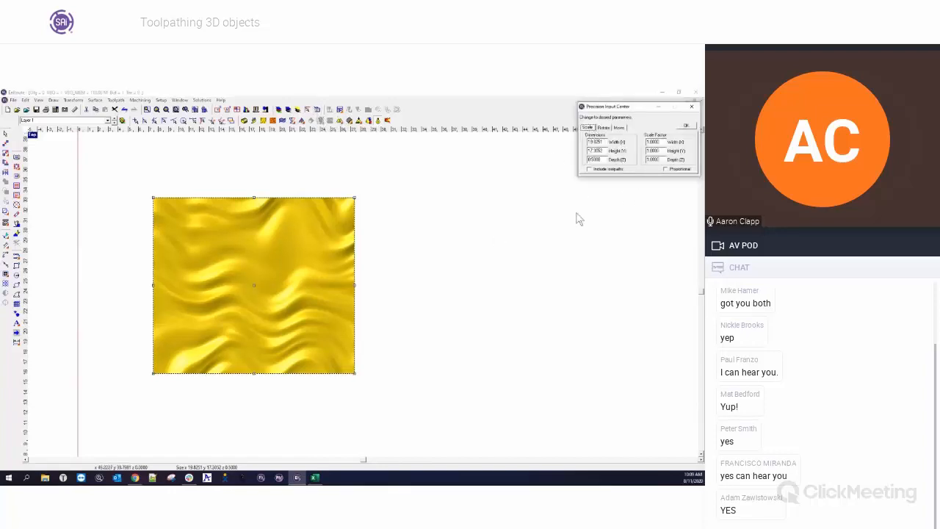
double_click(594, 159)
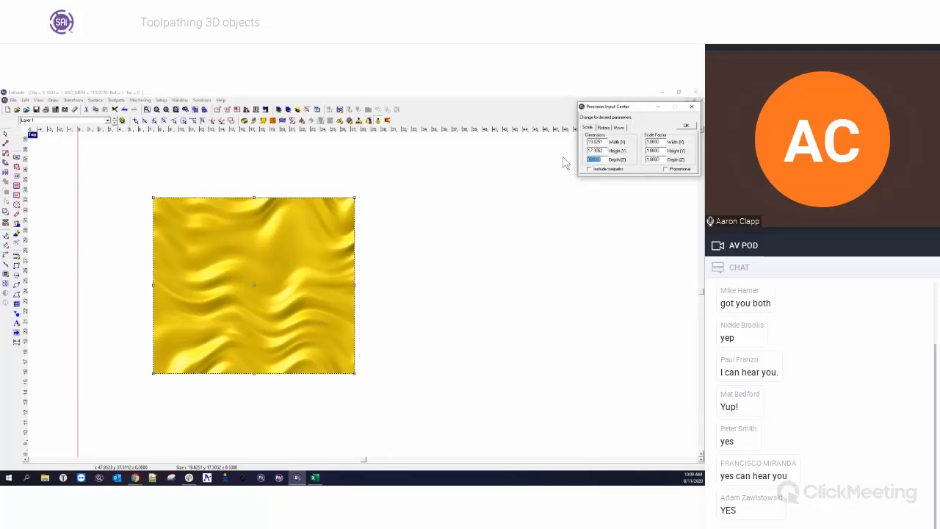
double_click(32, 135)
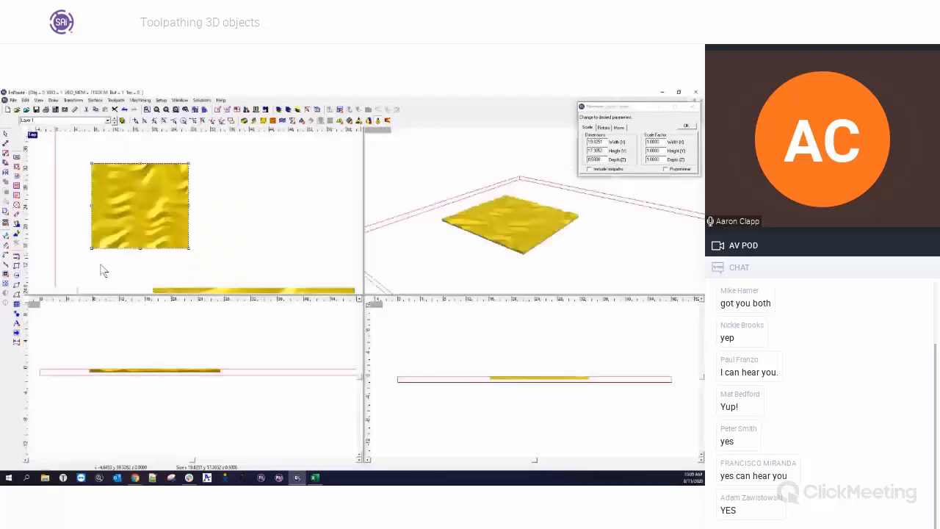
left_click(87, 381)
scroll(83, 379, "up", 1)
scroll(83, 378, "up", 3)
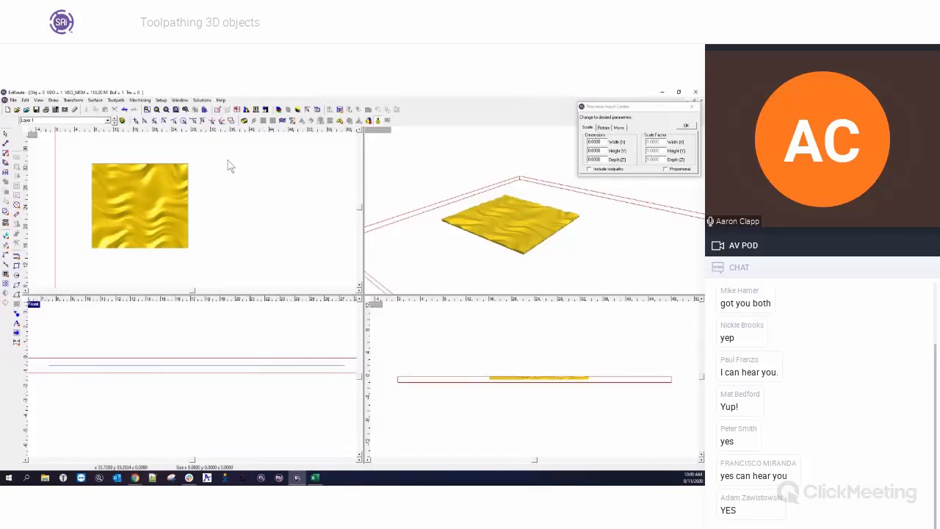
Select the relief and confirm the user-defined plate of 96 by 48 by 1.
left_click(182, 170)
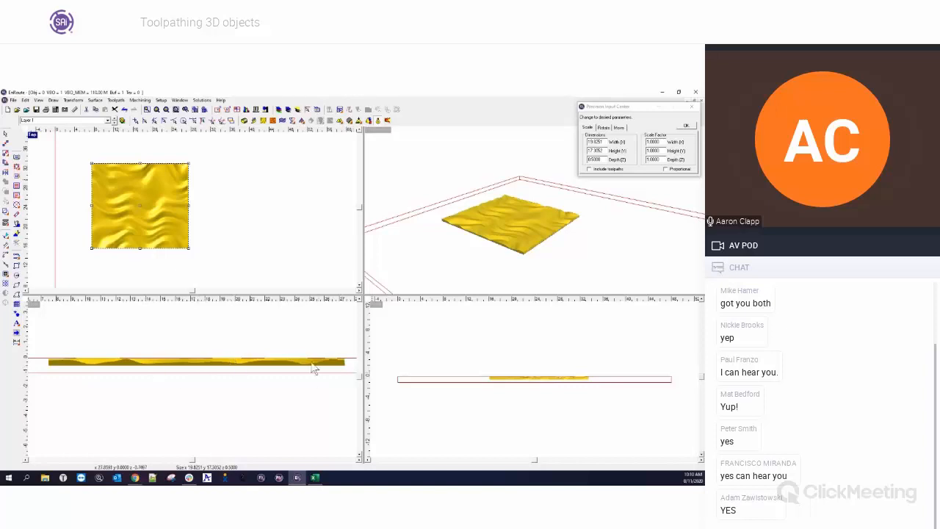
left_click_drag(79, 153, 212, 267)
left_click(219, 110)
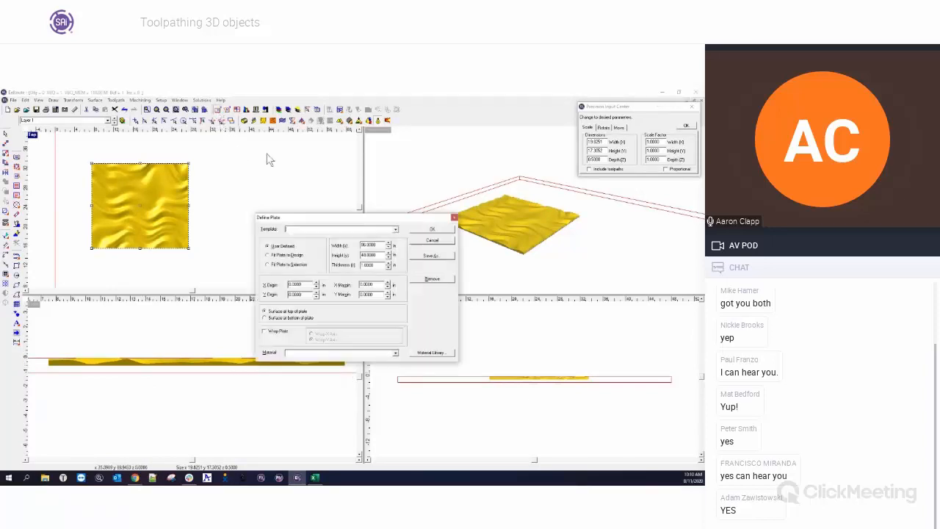
left_click(433, 231)
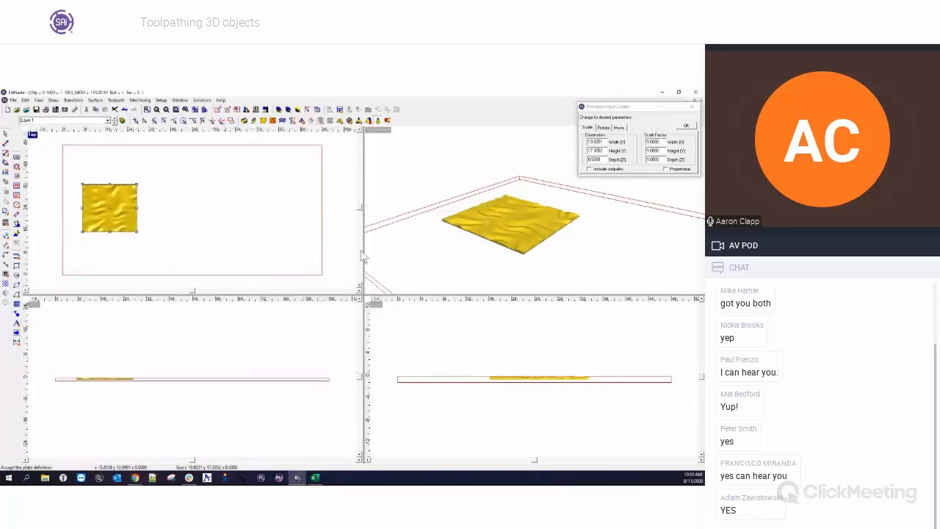
Zoom in on the front view to examine the relief's height relative to the plate.
scroll(72, 382, "up", 1)
left_click(61, 381)
scroll(60, 381, "up", 6)
scroll(221, 382, "up", 6)
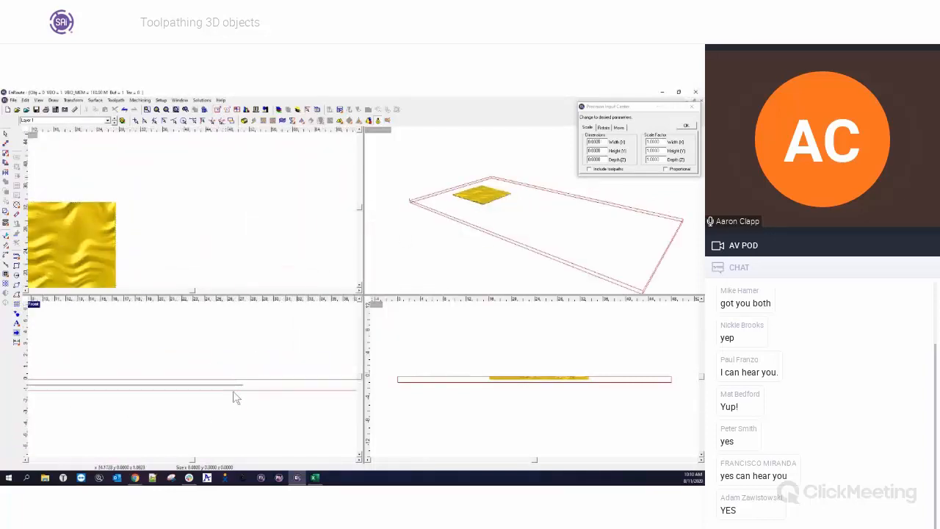
scroll(247, 397, "up", 2)
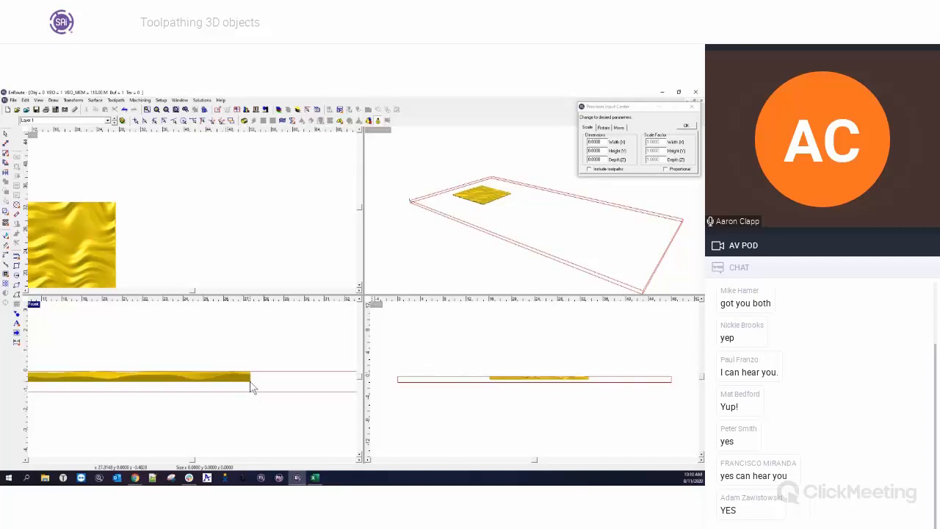
scroll(287, 389, "up", 1)
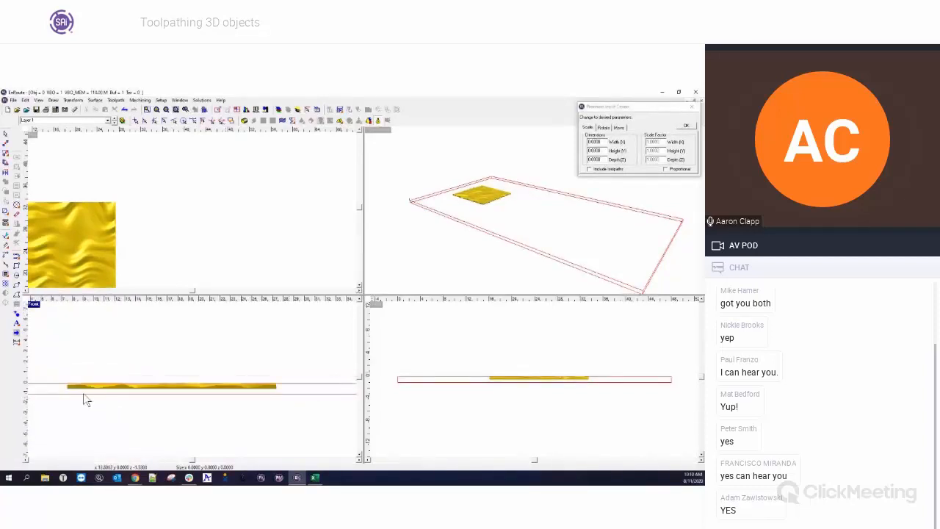
scroll(56, 394, "up", 1)
scroll(57, 393, "down", 1)
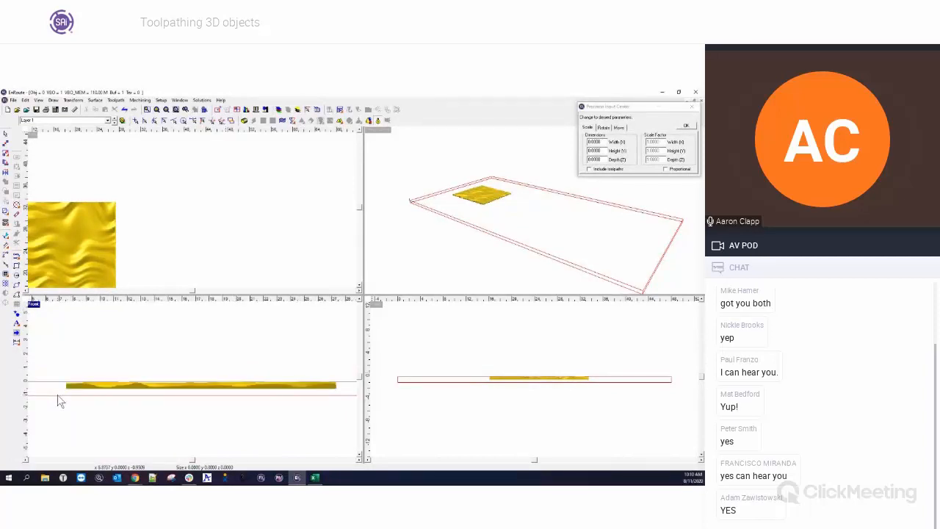
Select the relief and align all reliefs to the bottom of the plate.
left_click(85, 201)
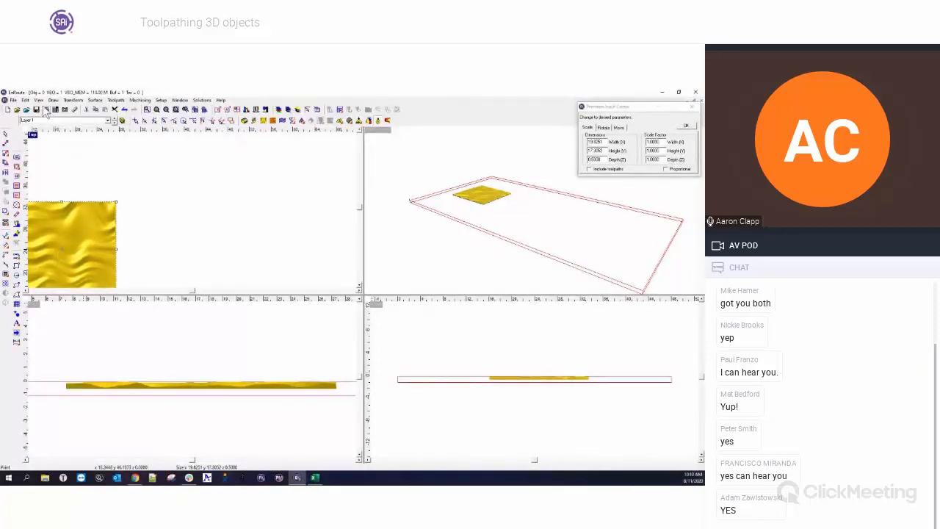
left_click(94, 100)
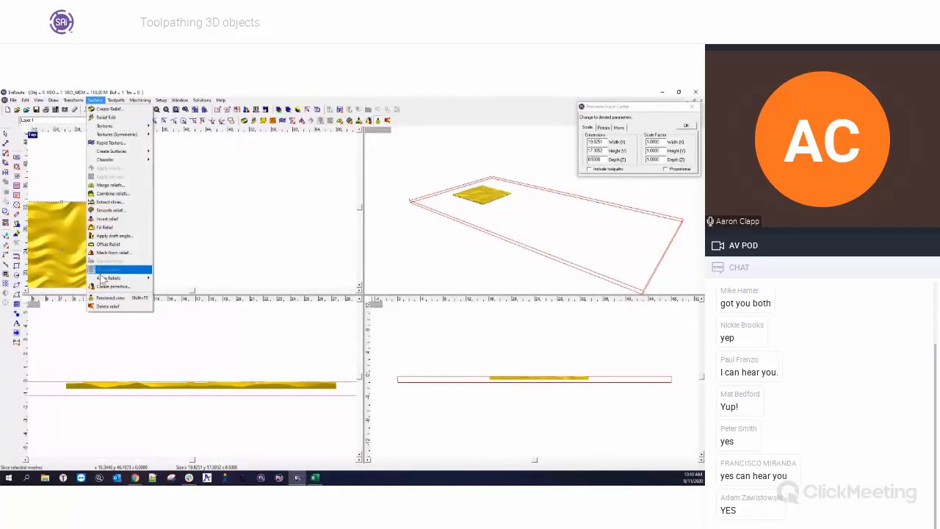
mouse_move(107, 282)
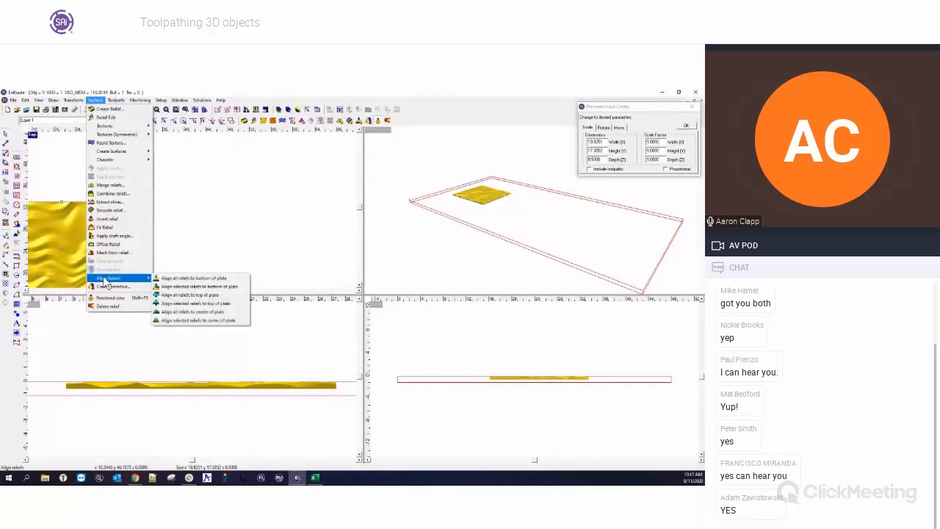
left_click(203, 280)
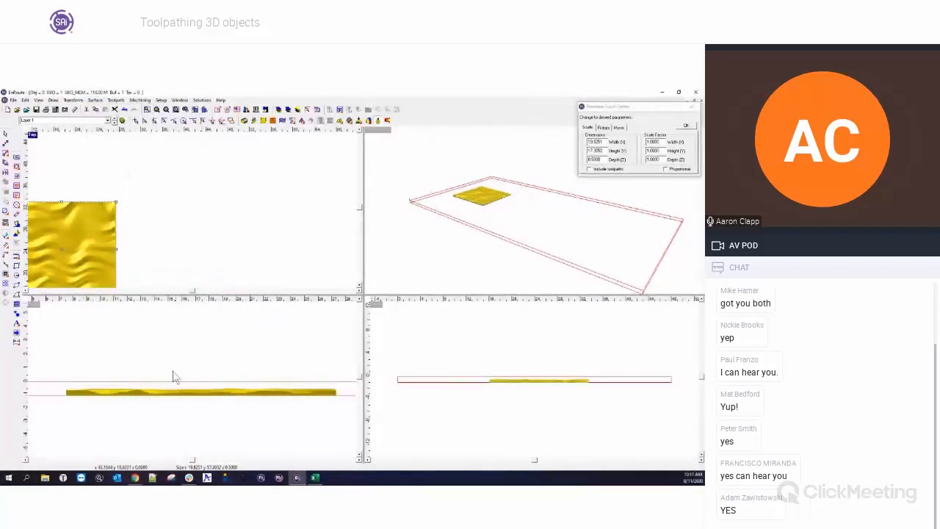
left_click(247, 368)
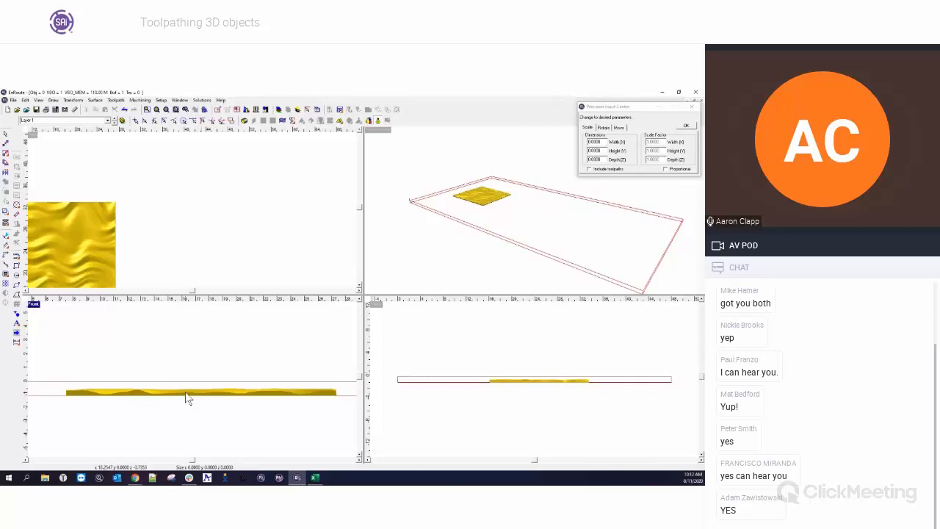
Create a Hatch Fill toolpath on the relief using a 1/4" Ball End Mill at 0.75 depth.
left_click(88, 218)
scroll(219, 229, "down", 2)
scroll(138, 256, "up", 3)
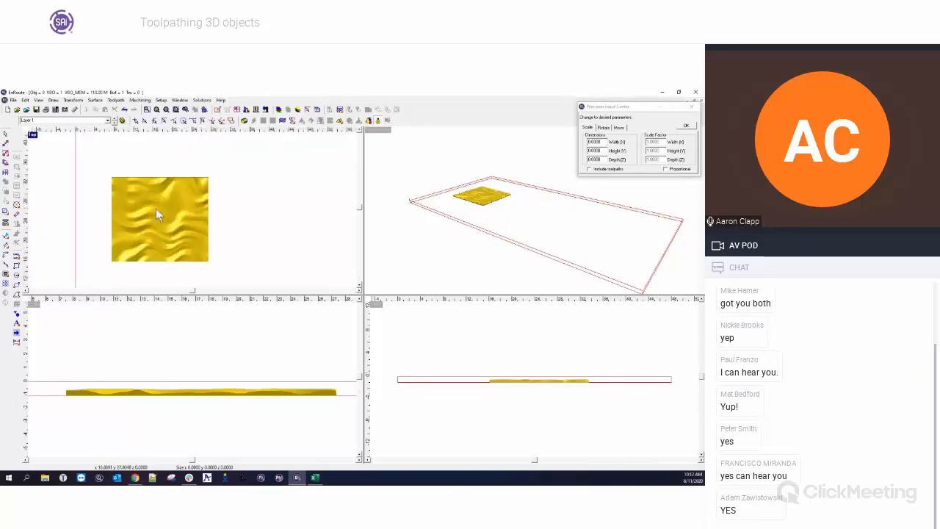
left_click(156, 178)
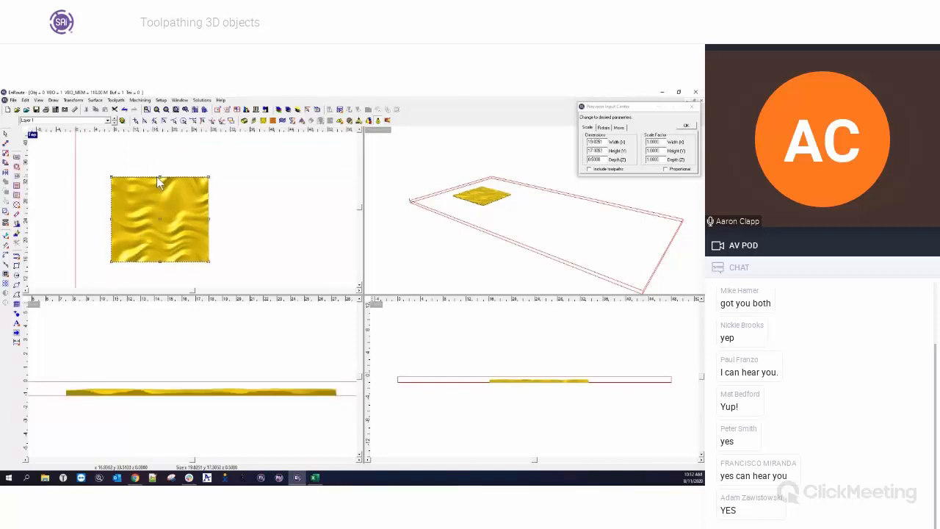
left_click(16, 186)
left_click_drag(385, 229, 343, 229)
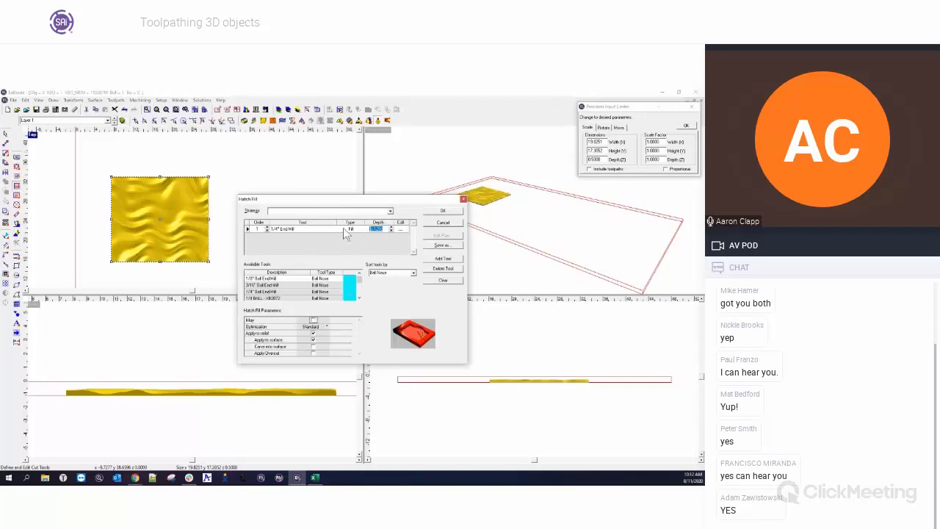
type(".75")
key("Tab")
left_click(440, 281)
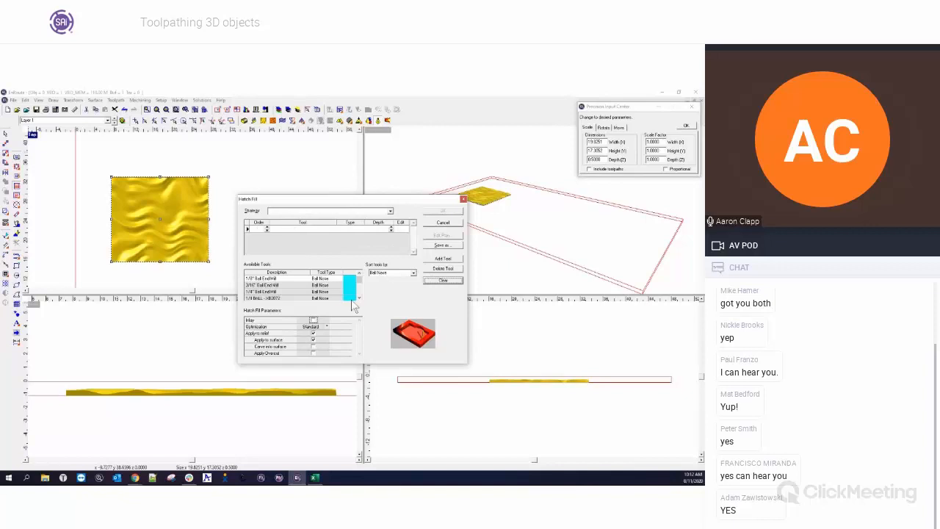
double_click(274, 297)
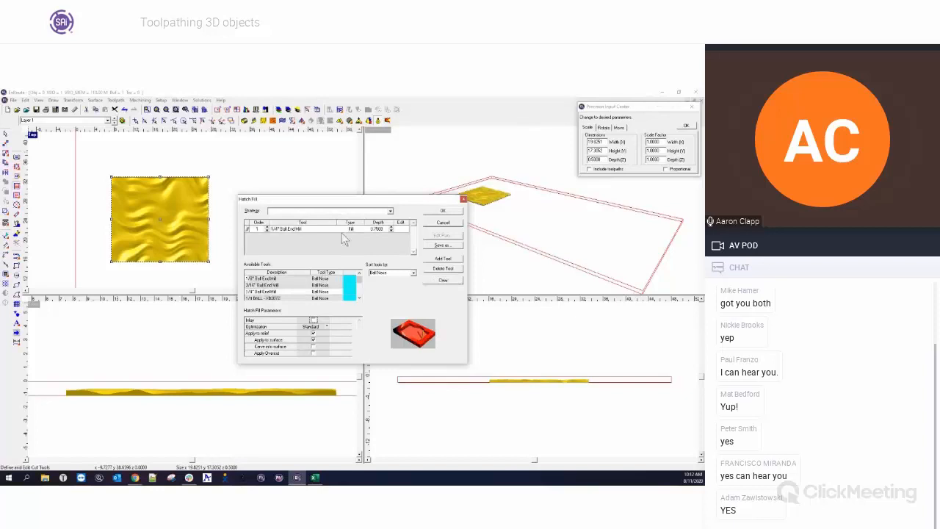
left_click(443, 210)
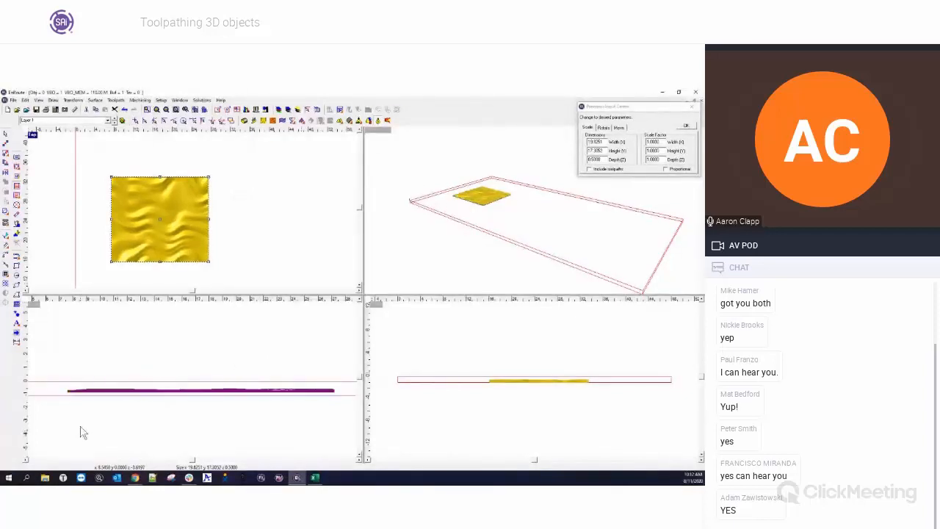
Turn off the rendered view and zoom in on the front view to inspect the toolpath.
left_click(378, 121)
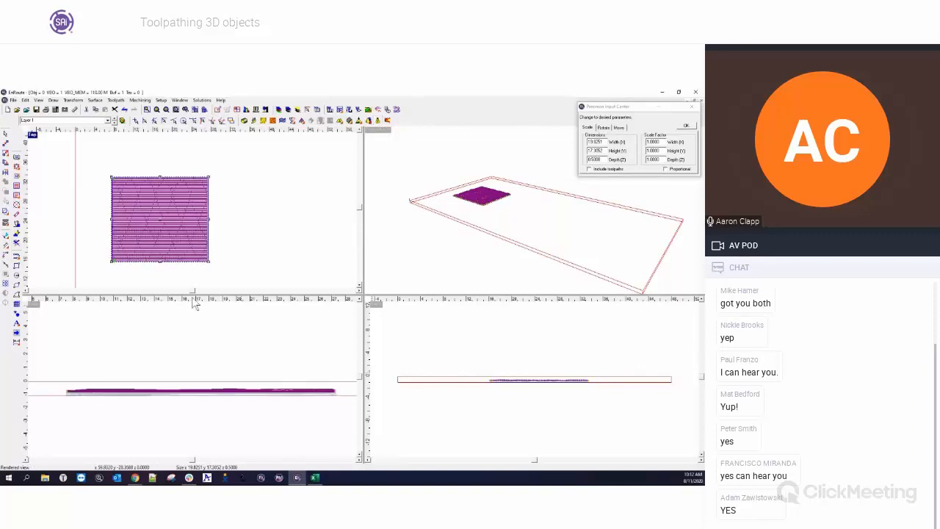
scroll(62, 386, "up", 5)
left_click(63, 387)
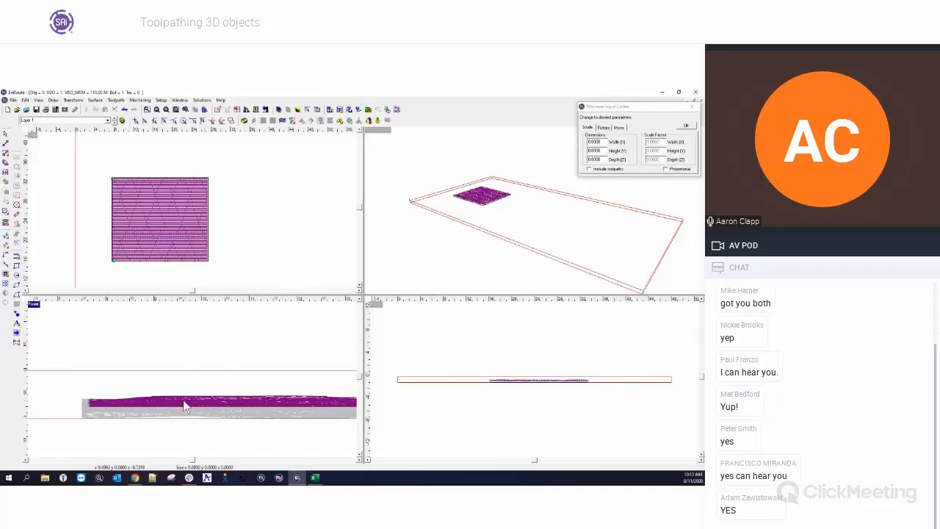
Delete the relief's toolpath and regenerate the Hatch Fill toolpath with the 1/4" Ball End Mill.
left_click(14, 248)
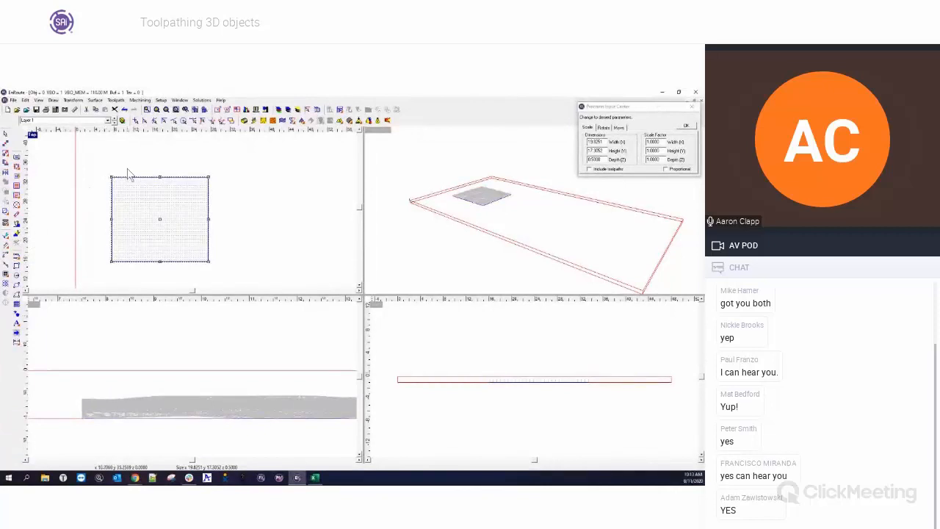
left_click(16, 194)
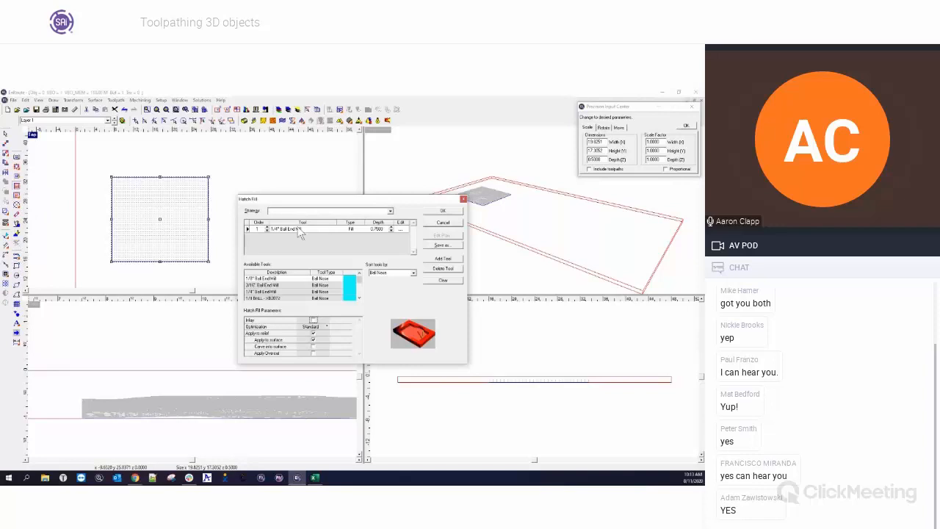
left_click(391, 227)
left_click(464, 199)
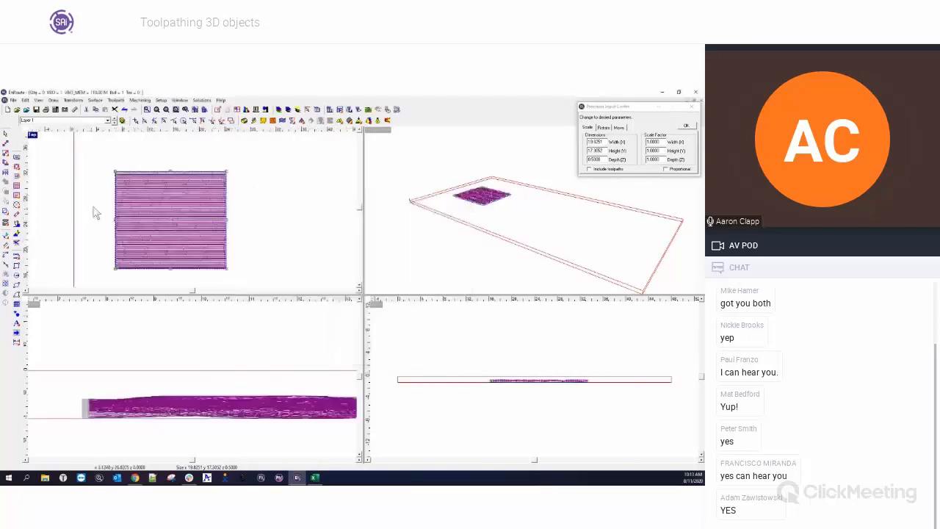
Maximize the top view and zoom in closely to examine the spacing of the hatch fill passes.
scroll(95, 213, "up", 5)
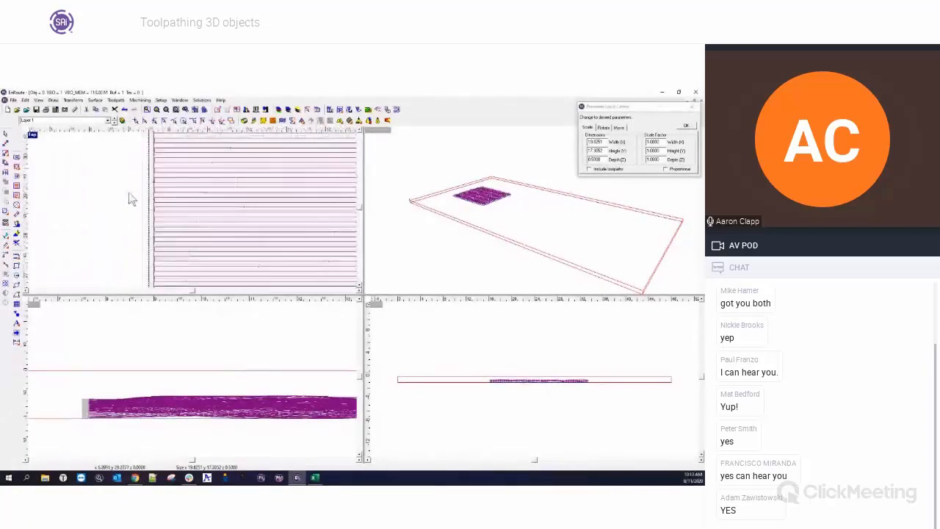
scroll(160, 229, "up", 2)
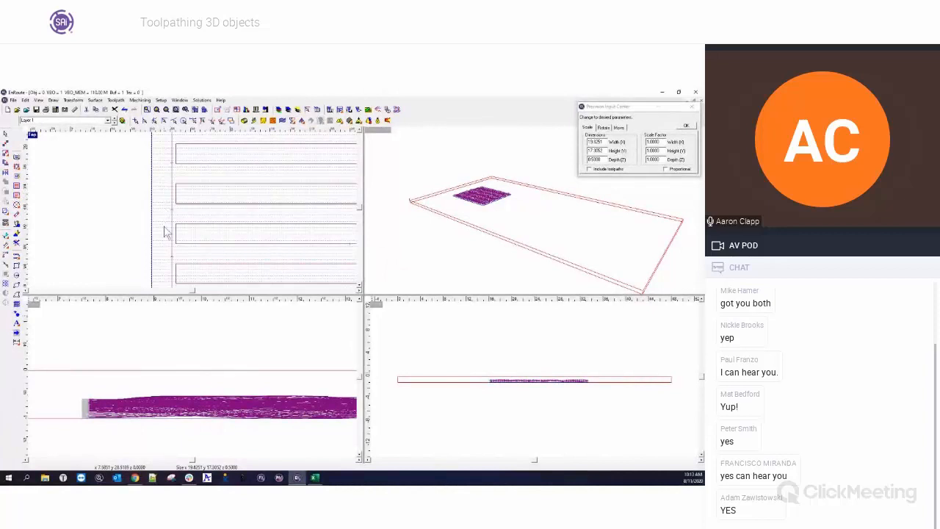
scroll(182, 238, "down", 2)
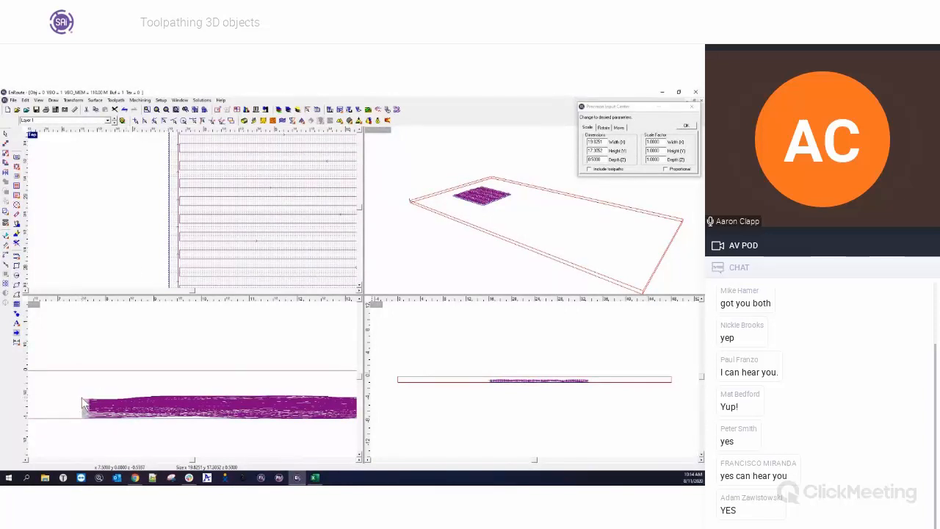
key("F2")
scroll(144, 244, "down", 6)
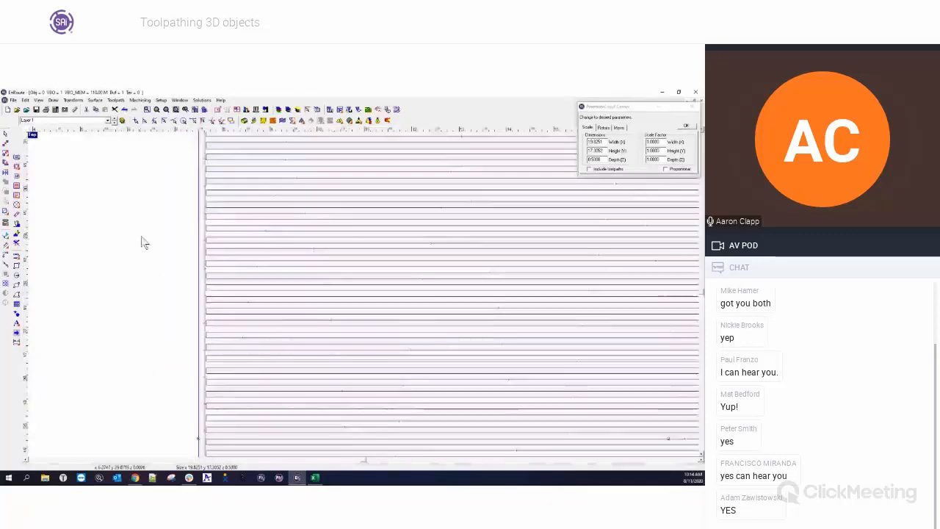
right_click(211, 235)
left_click(205, 225)
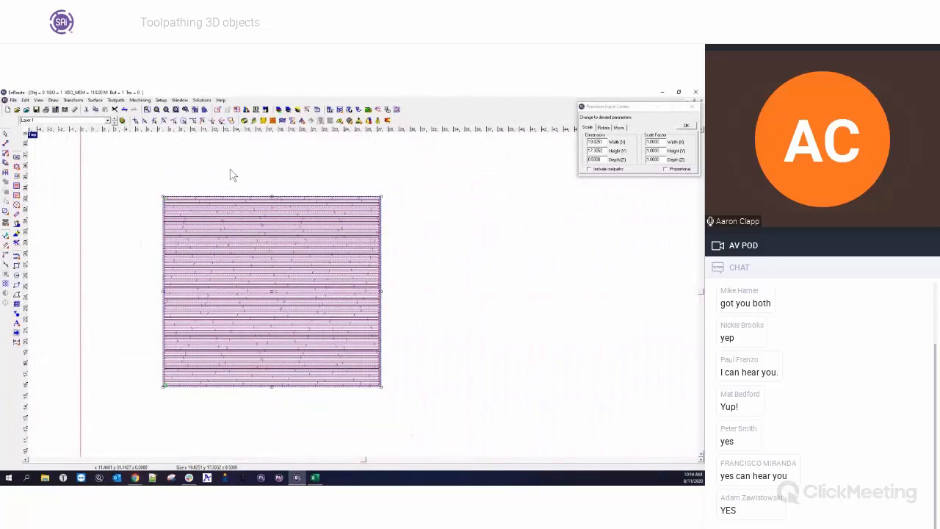
Delete the toolpath and recreate the Hatch Fill toolpath on the relief with Apply Overcut enabled.
left_click(15, 243)
left_click(18, 185)
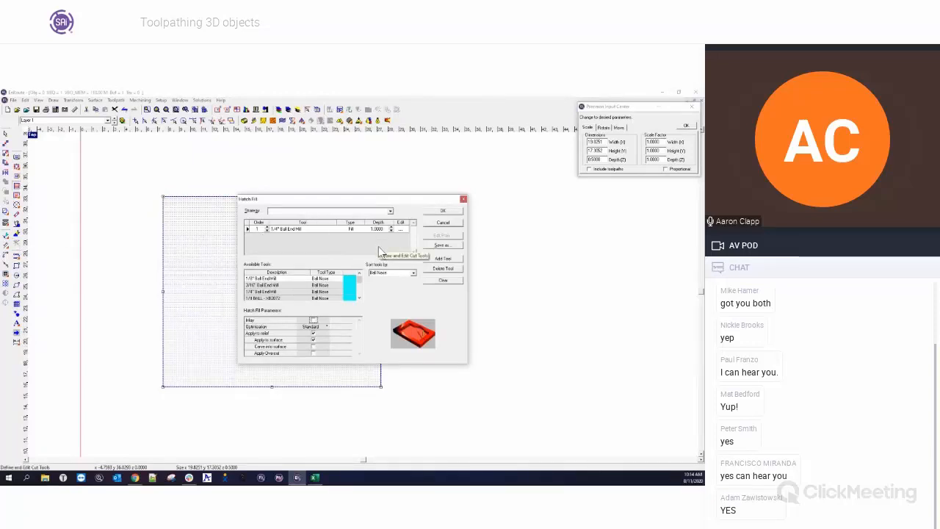
left_click(313, 352)
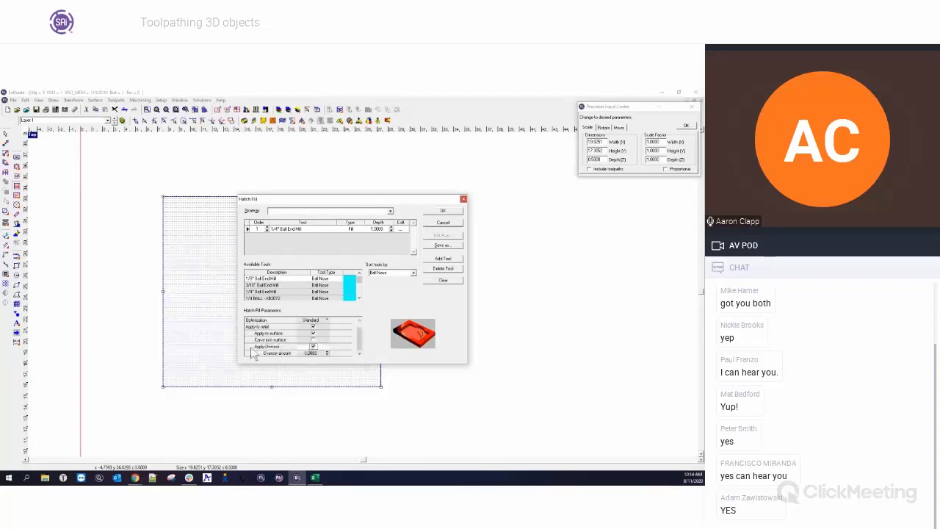
left_click(298, 353)
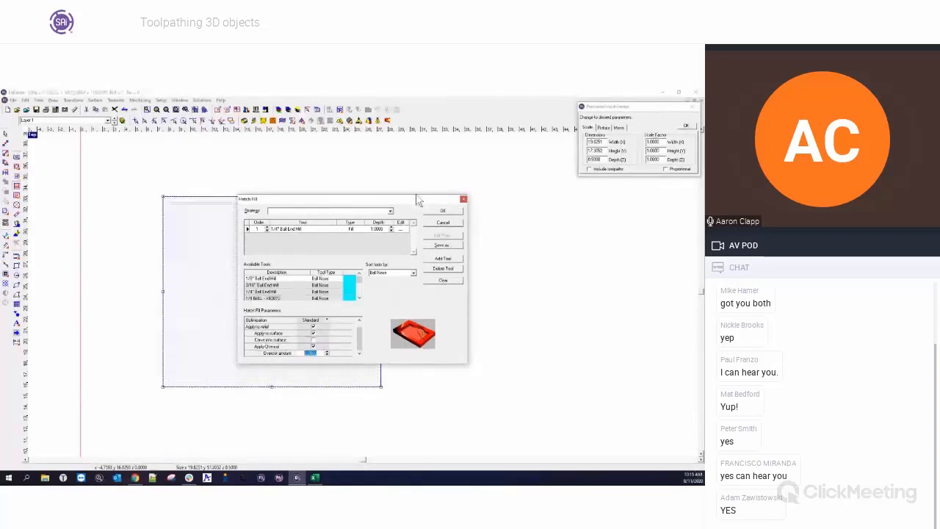
left_click(444, 211)
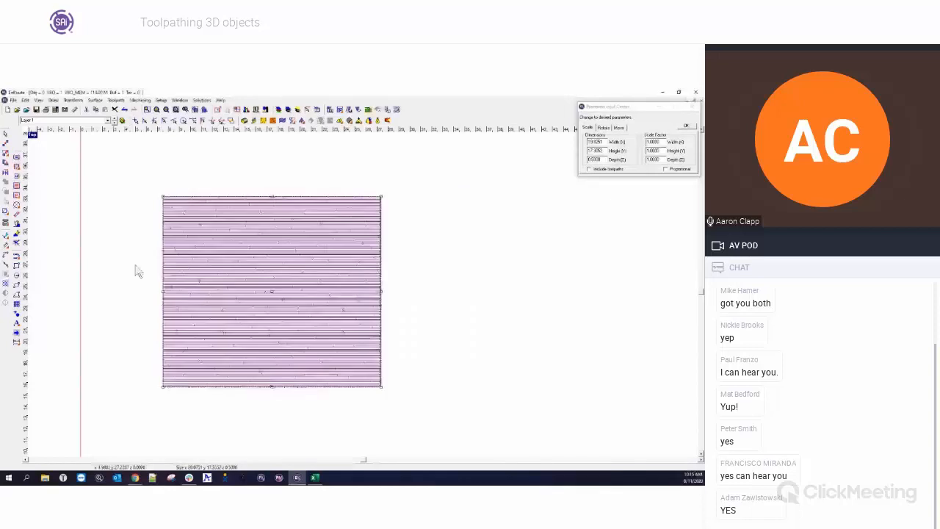
Zoom in on the new toolpath and inspect it in the top and front views.
scroll(139, 257, "up", 8)
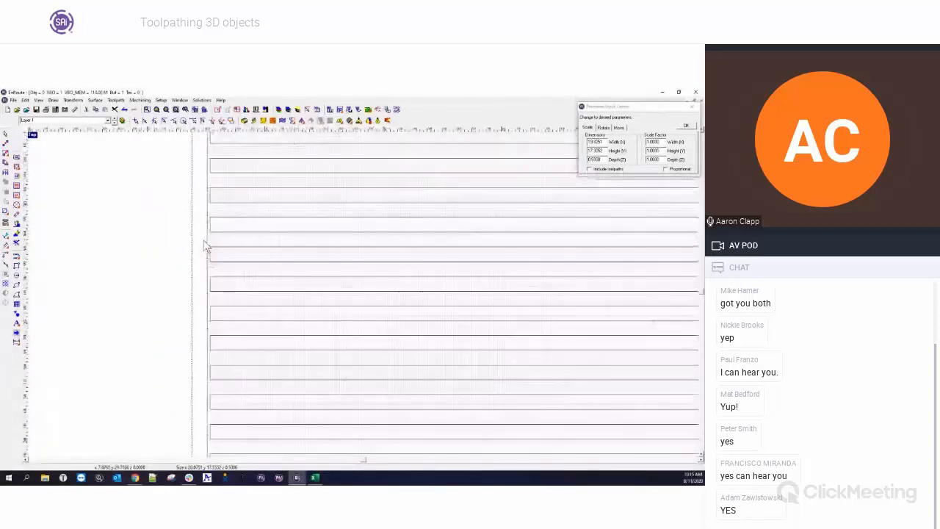
scroll(206, 248, "up", 1)
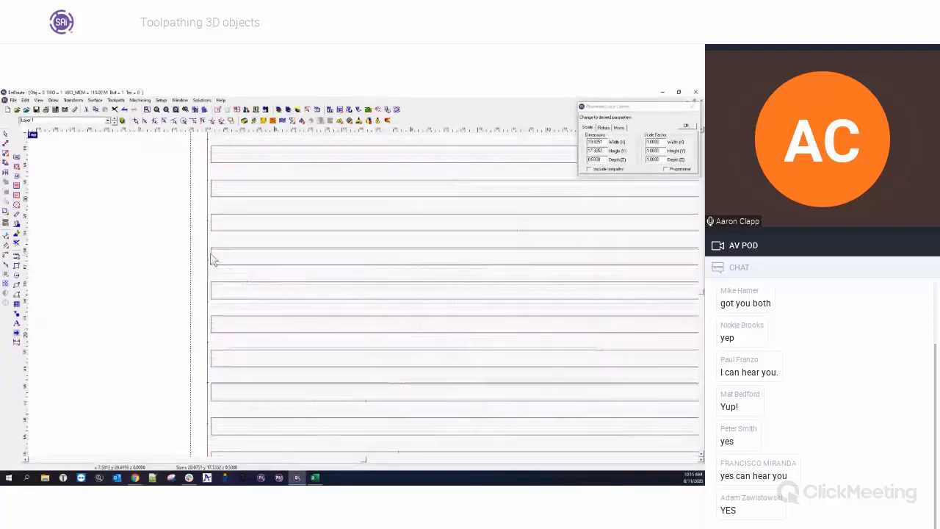
scroll(191, 311, "down", 5)
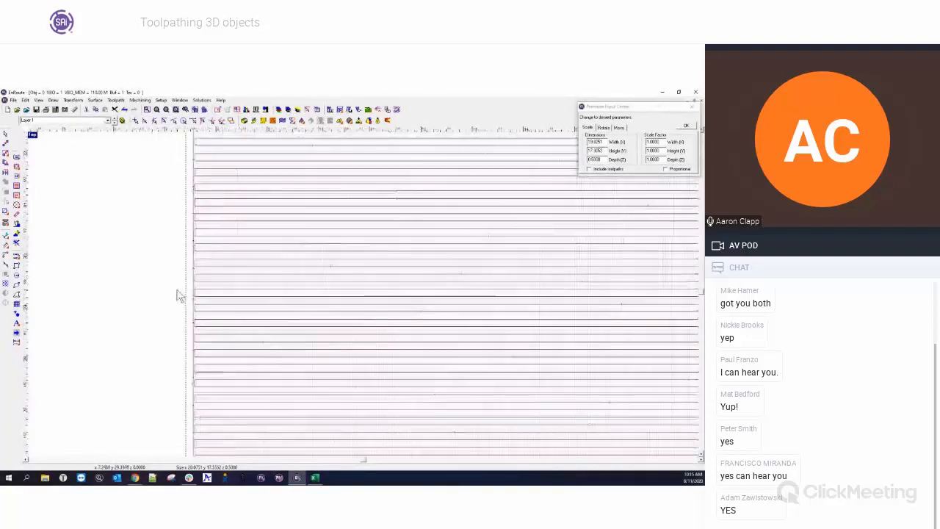
scroll(222, 285, "down", 2)
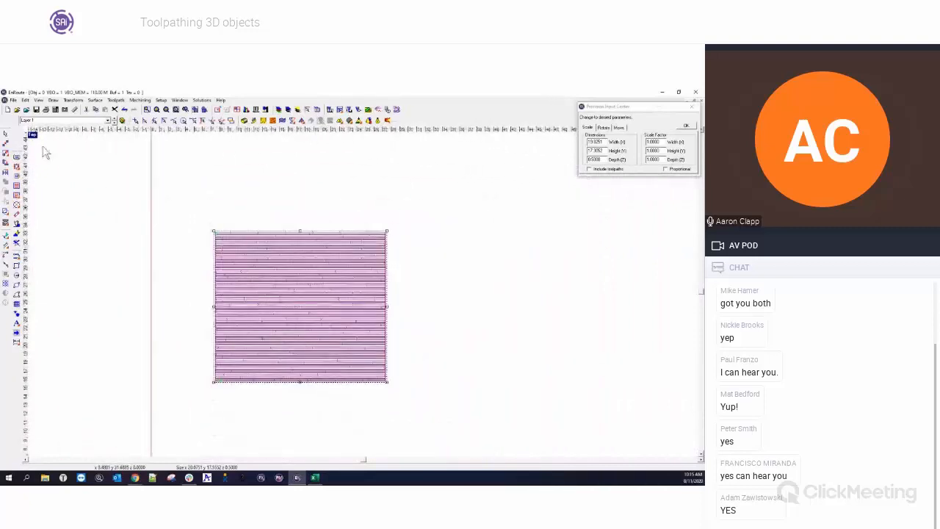
left_click(32, 135)
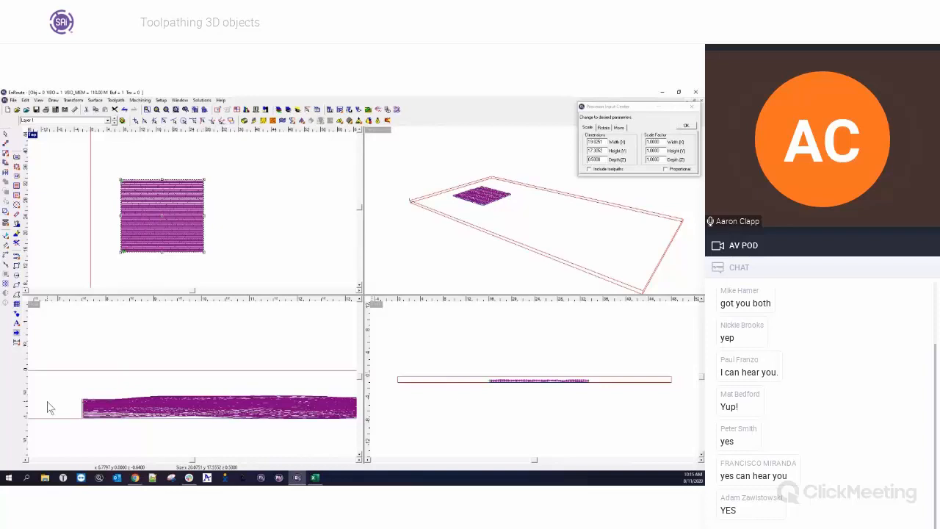
left_click(50, 408)
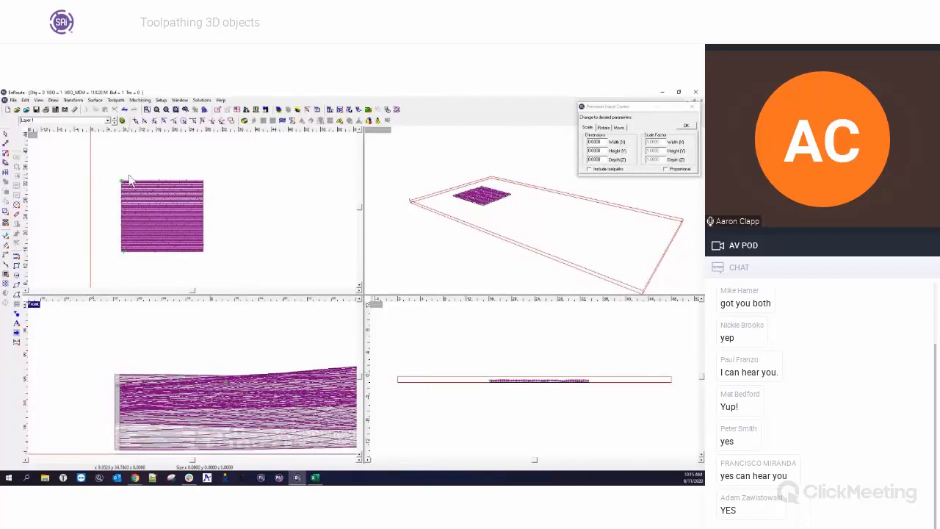
left_click(33, 135)
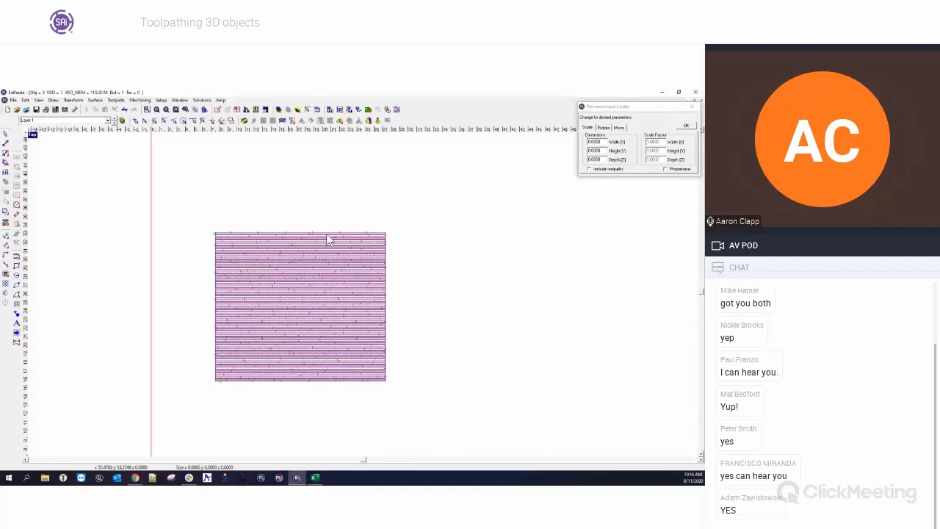
left_click_drag(193, 214, 414, 395)
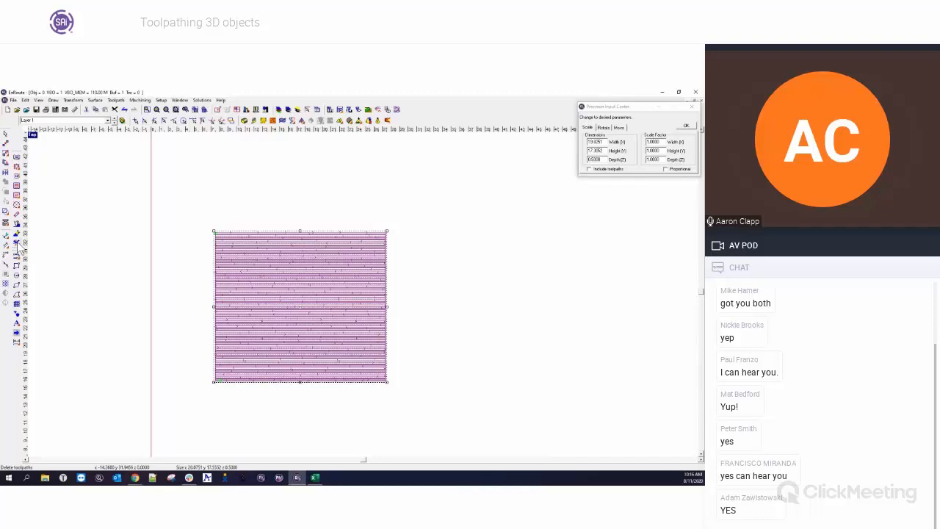
right_click(289, 288)
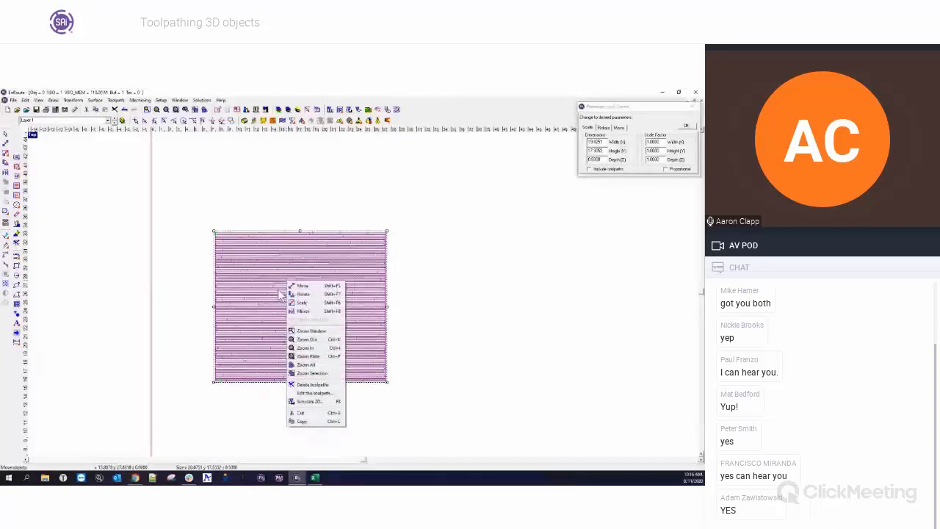
left_click(314, 394)
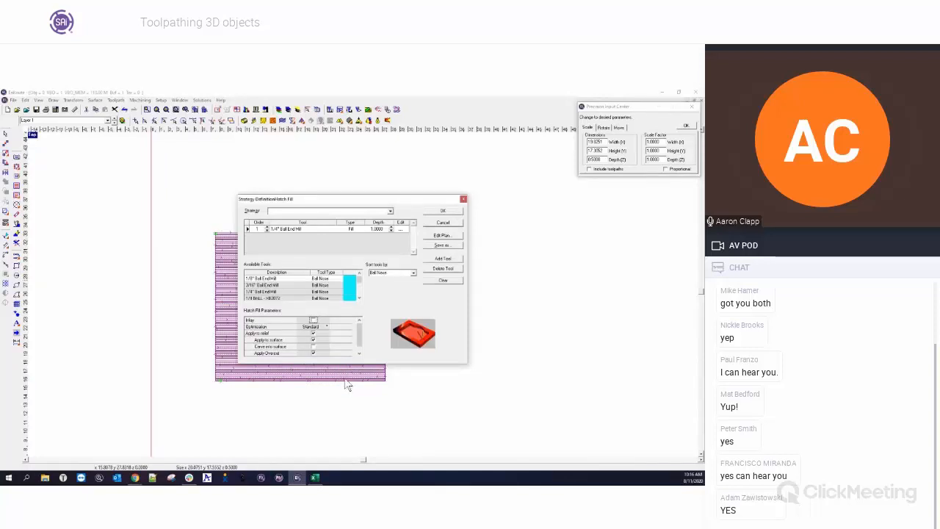
left_click(443, 222)
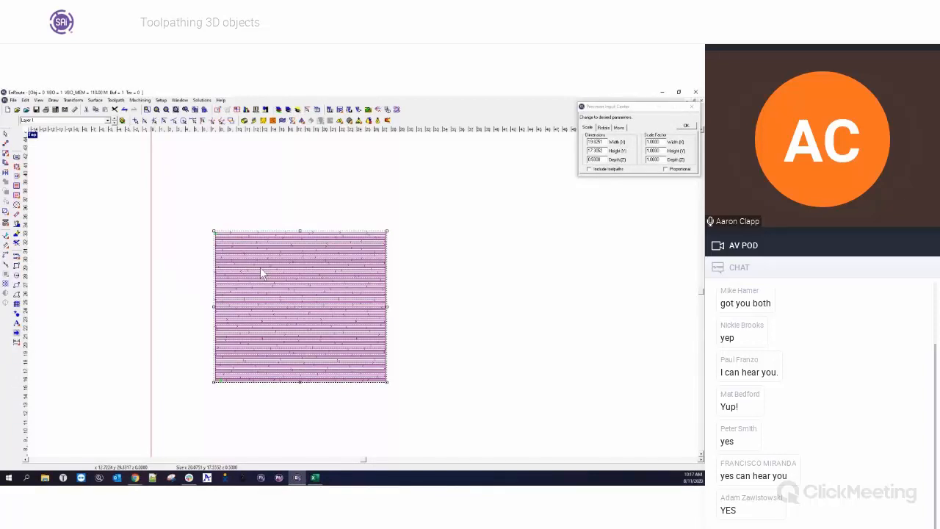
Delete the toolpath and open a new Hatch Fill's tool definition to edit the ball end mill's overlap.
left_click(18, 247)
left_click(16, 194)
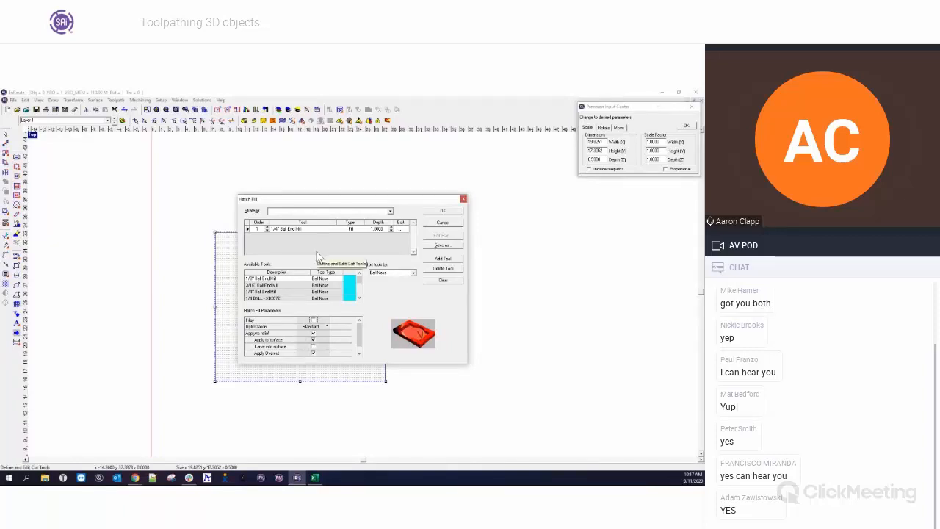
left_click(401, 228)
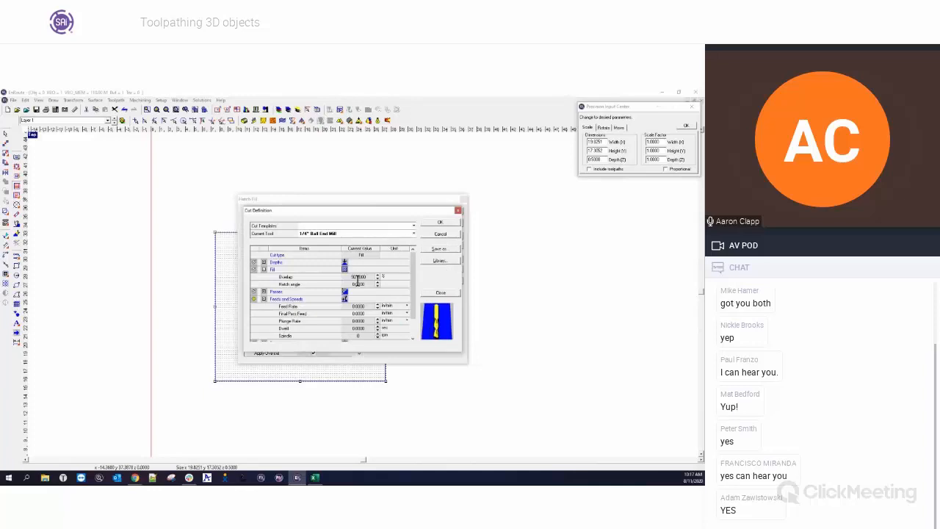
left_click_drag(368, 278, 340, 277)
left_click(440, 222)
left_click(449, 232)
Draw a circle about 4.25 in diameter beside the relief.
left_click(28, 266)
left_click(16, 276)
left_click_drag(467, 262, 481, 274)
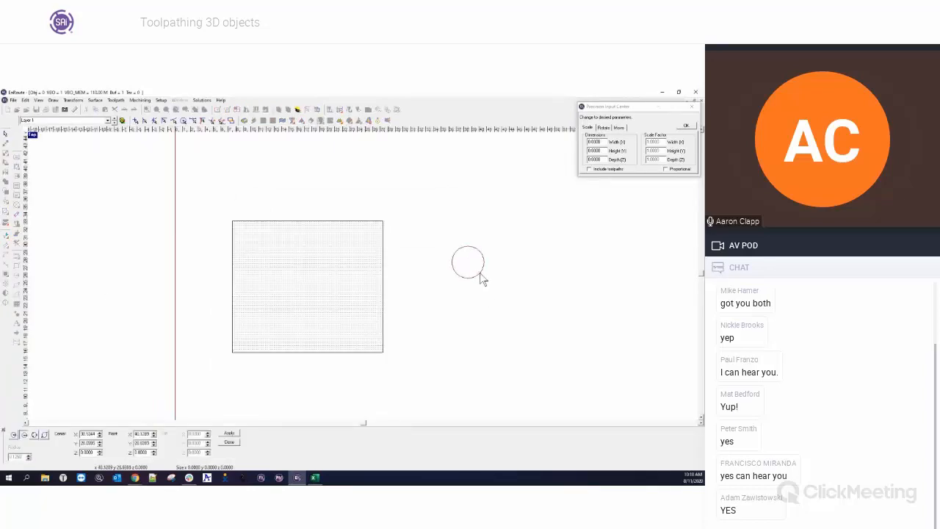
key("Escape")
left_click(474, 263)
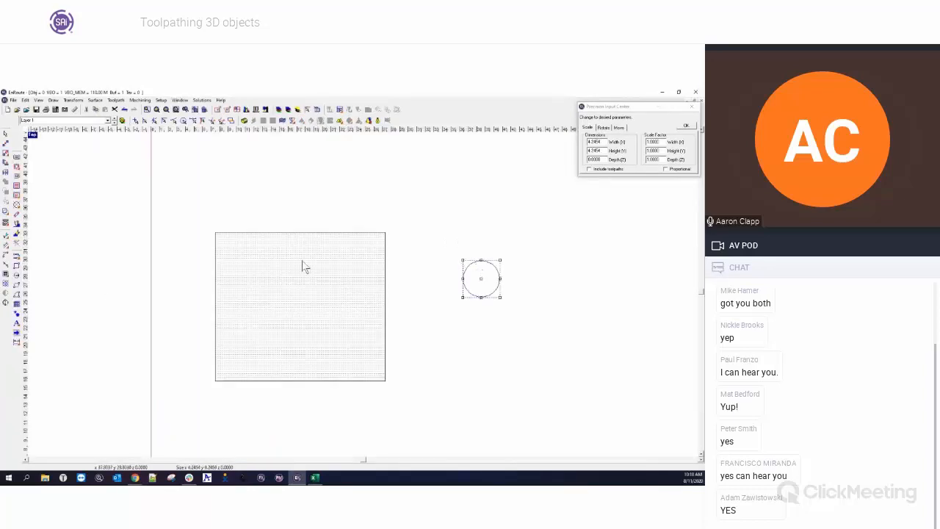
Draw two vertical lines rising from the circle's left and right sides.
left_click(16, 264)
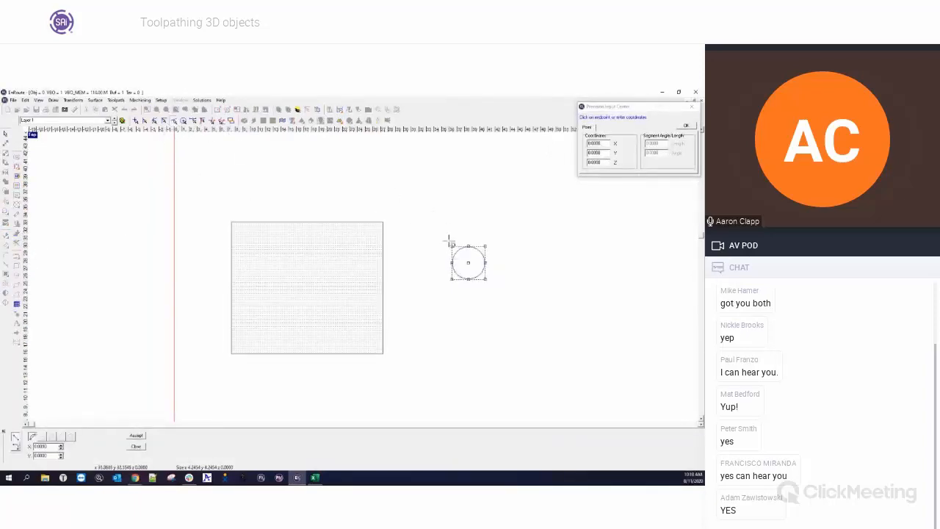
left_click(452, 264)
right_click(438, 194)
left_click(490, 276)
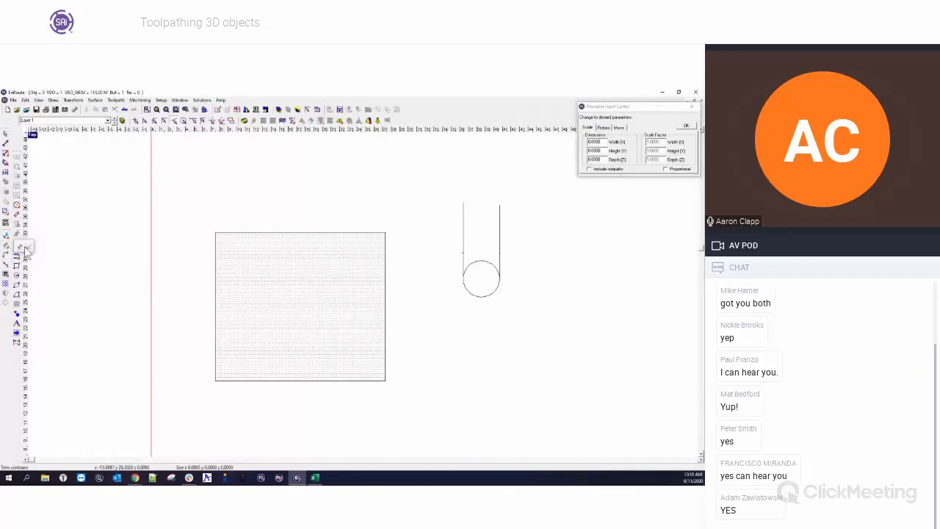
Trim away the circle's upper half to leave a U-shaped ball nose tool profile.
left_click(7, 250)
left_click(468, 255)
right_click(536, 298)
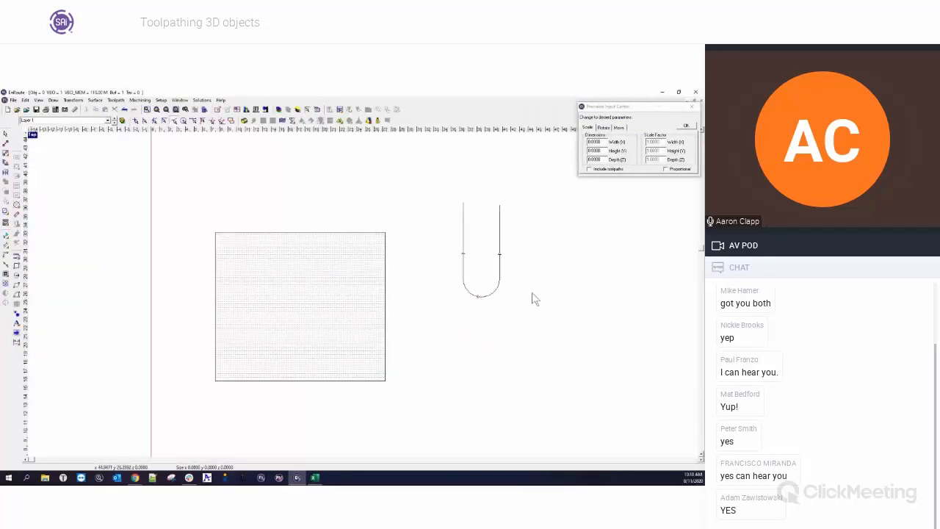
Duplicate the U-shaped ball nose tool profile and place the copy overlapping it to illustrate stepover.
left_click_drag(444, 179, 535, 324)
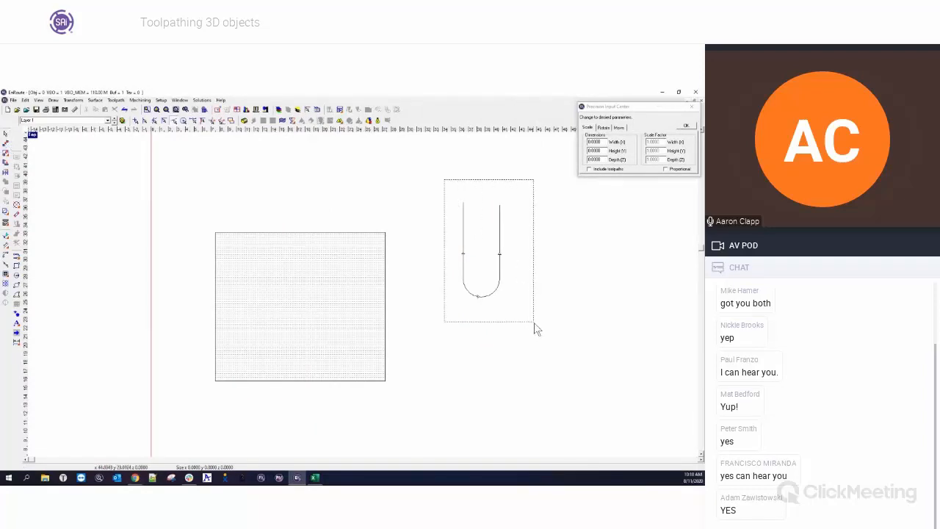
left_click_drag(536, 330, 536, 330)
right_click(584, 269)
left_click(499, 312)
scroll(498, 312, "up", 4)
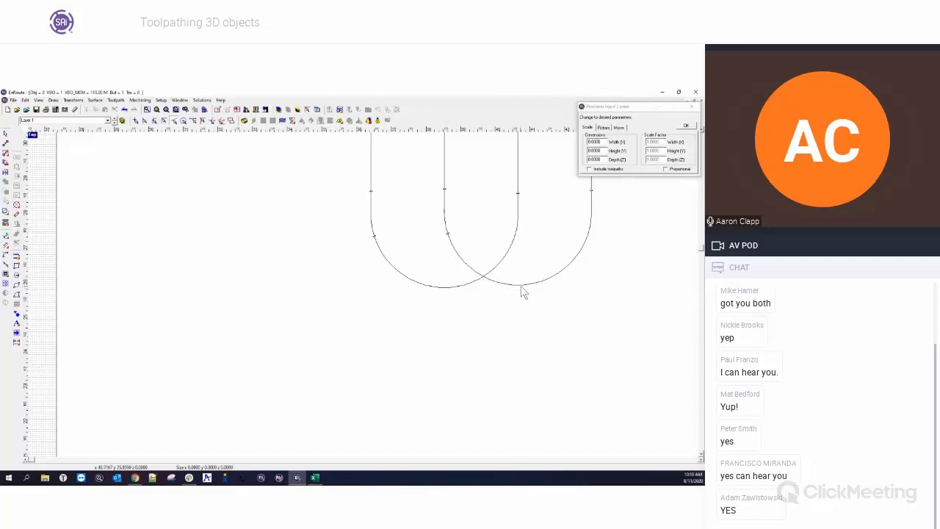
scroll(500, 257, "down", 5)
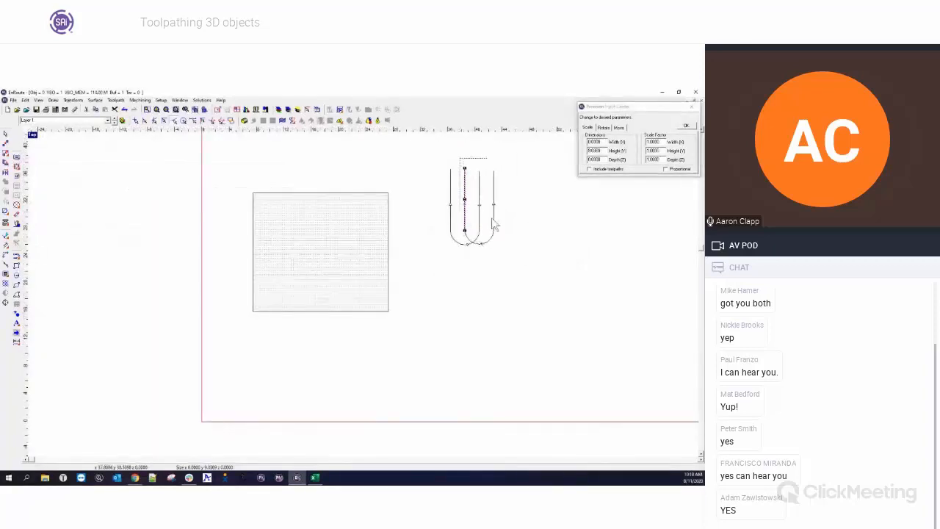
left_click(479, 244)
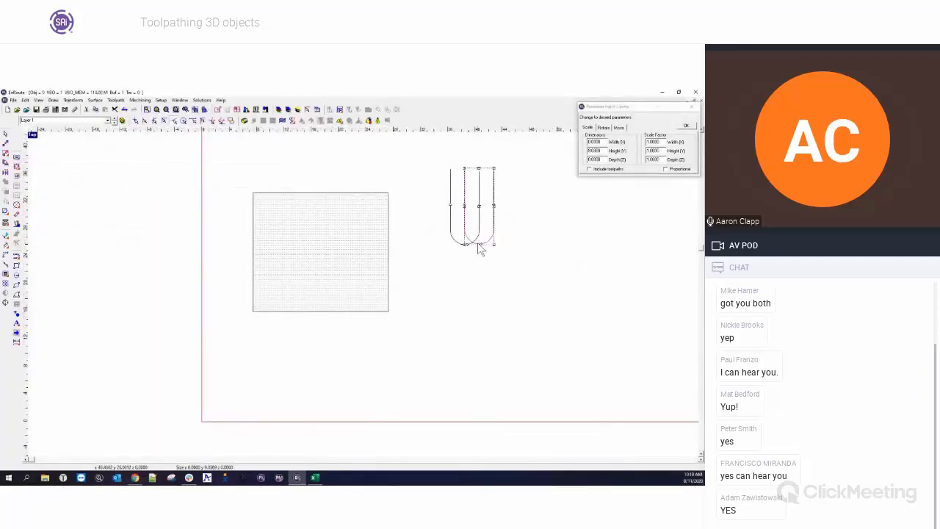
left_click(477, 210)
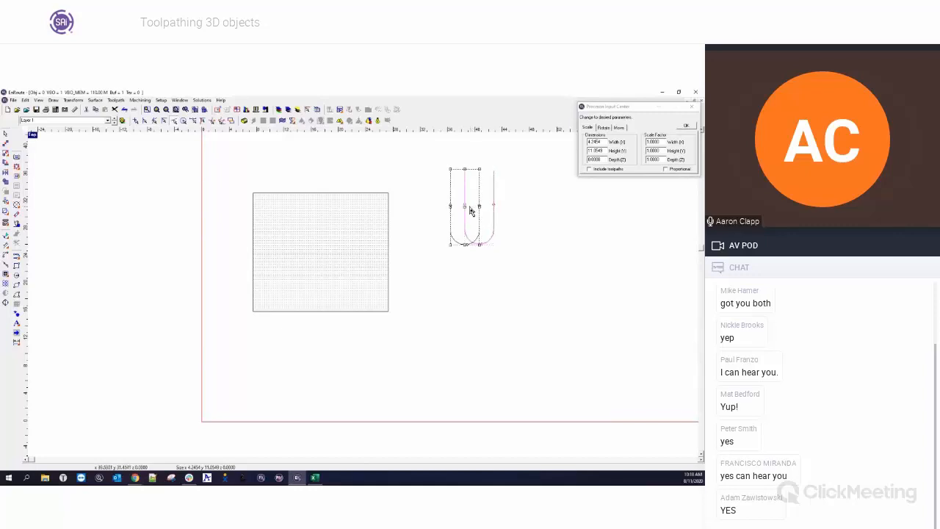
scroll(470, 211, "up", 2)
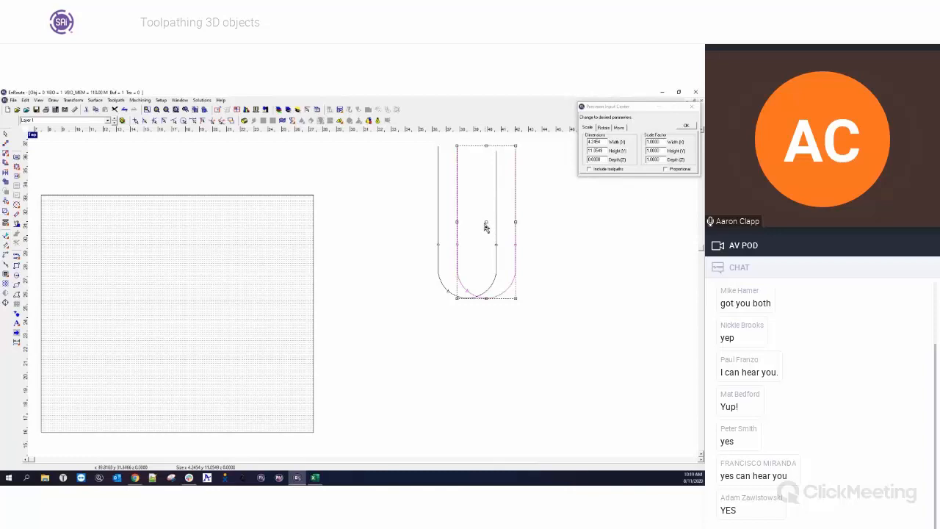
left_click_drag(487, 224, 481, 224)
left_click(524, 300)
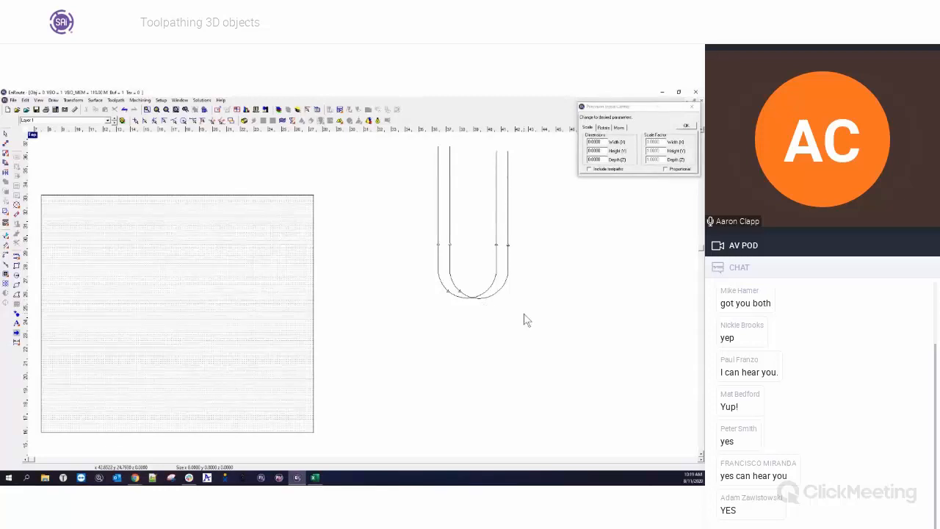
Create a Hatch Fill toolpath on the relief with the 1/4" Ball End Mill at 50% overlap.
scroll(512, 322, "down", 3)
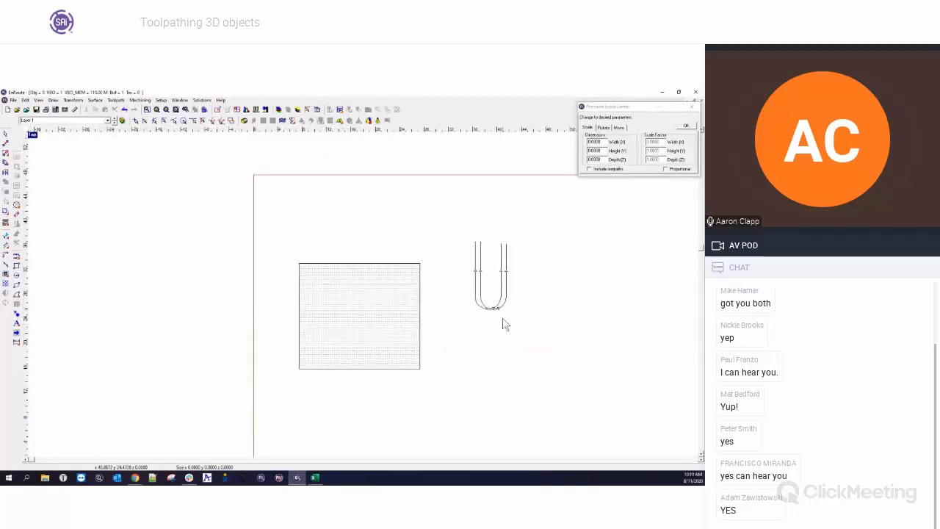
left_click_drag(285, 251, 424, 420)
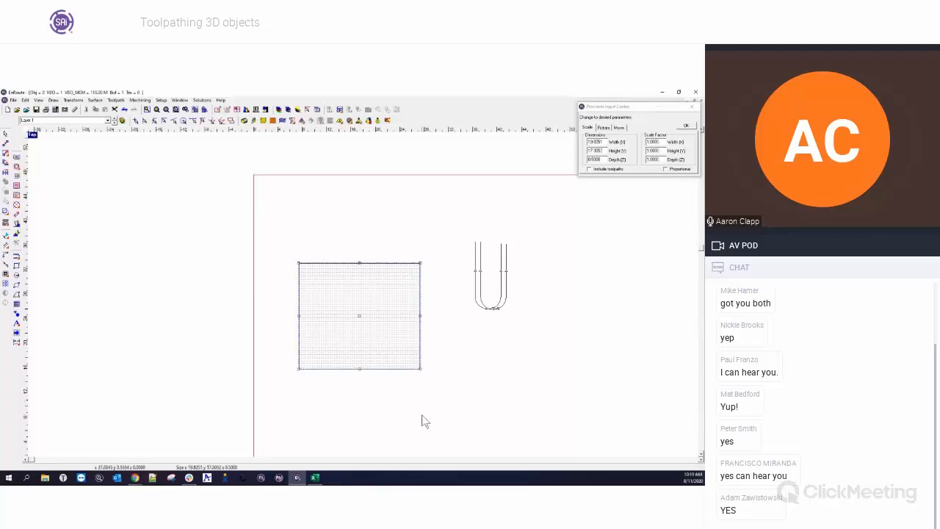
left_click(17, 188)
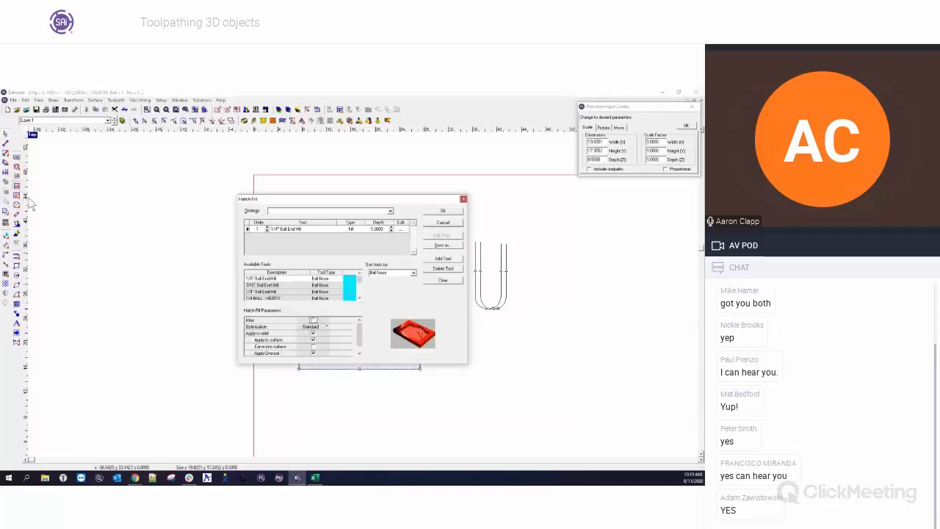
left_click(399, 229)
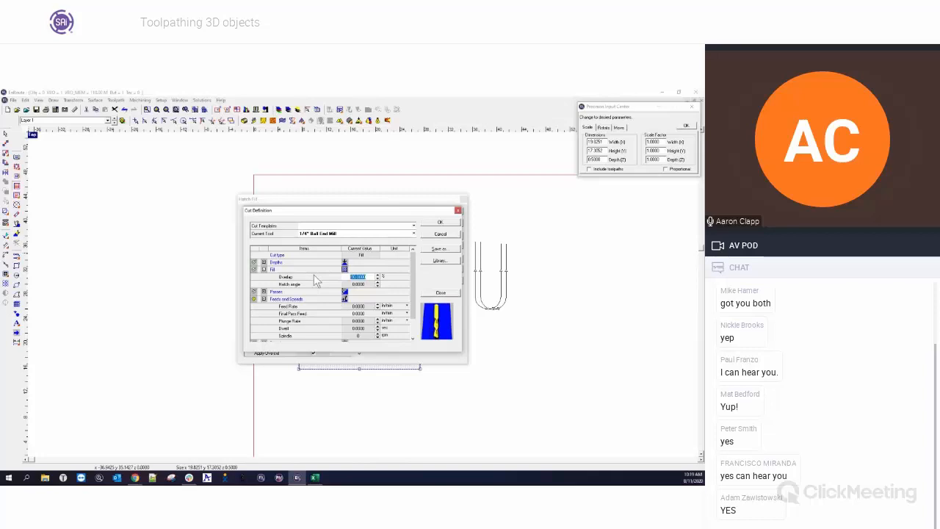
type("37")
key("Tab")
left_click_drag(371, 277, 342, 277)
left_click(371, 278)
type("50")
key("Tab")
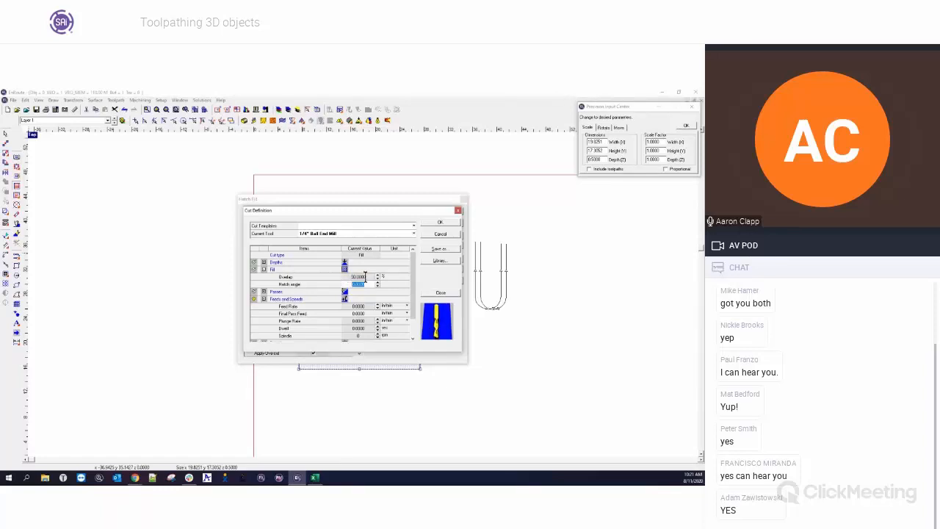
left_click(441, 223)
left_click(439, 213)
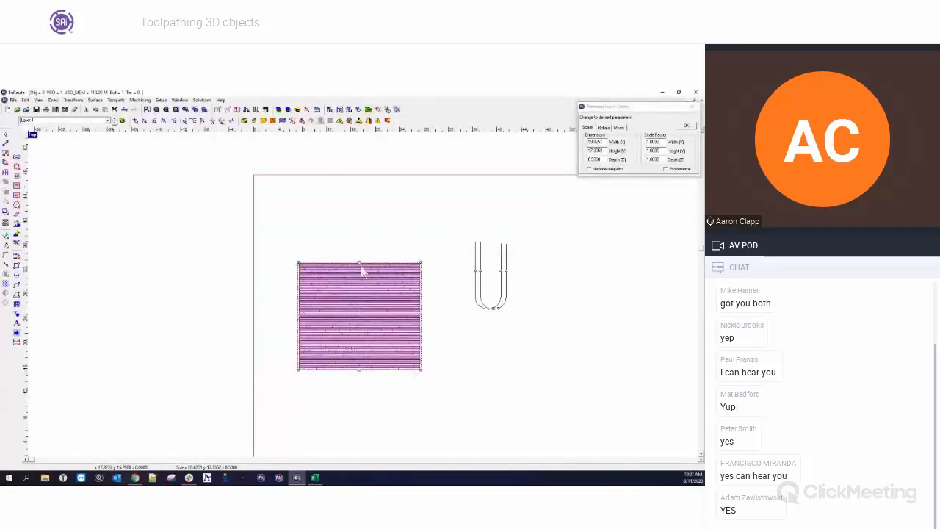
Simulate the hatch fill toolpath in 3D and inspect the machined relief.
left_click(373, 112)
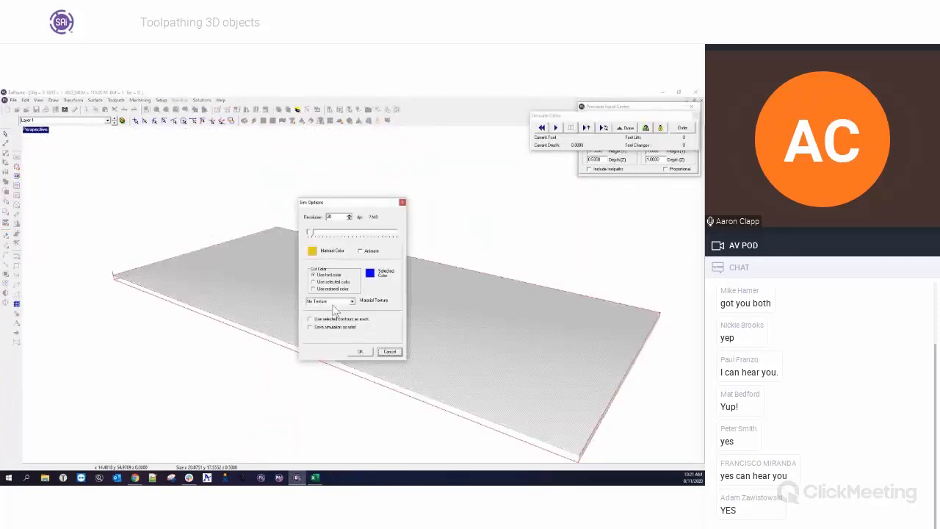
left_click(359, 352)
middle_click_drag(341, 325, 419, 387)
scroll(295, 335, "up", 3)
scroll(592, 379, "up", 1)
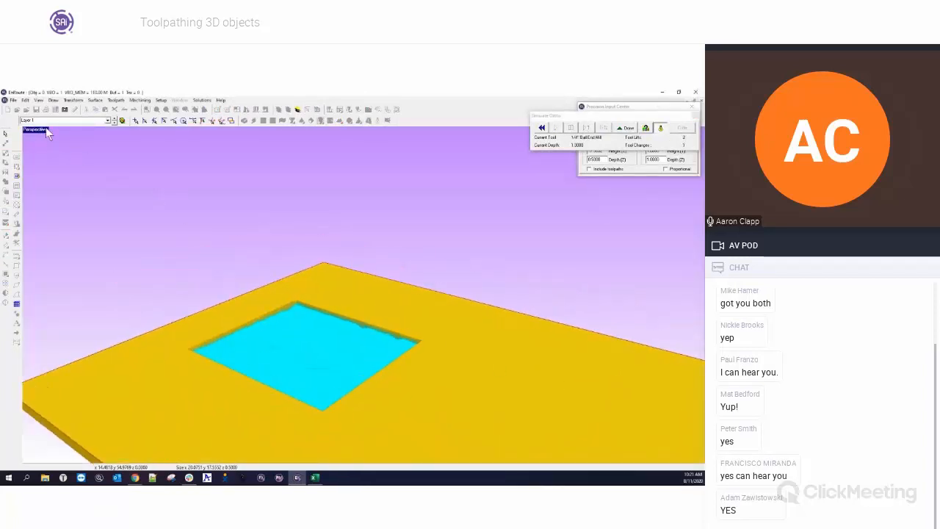
left_click(625, 128)
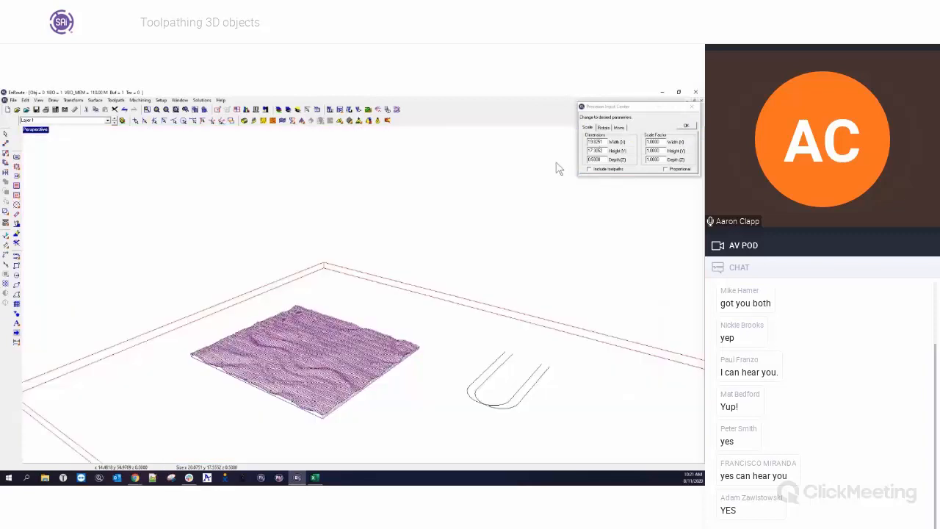
Adjust the relief shading light angles in the Preferences relief settings.
double_click(29, 130)
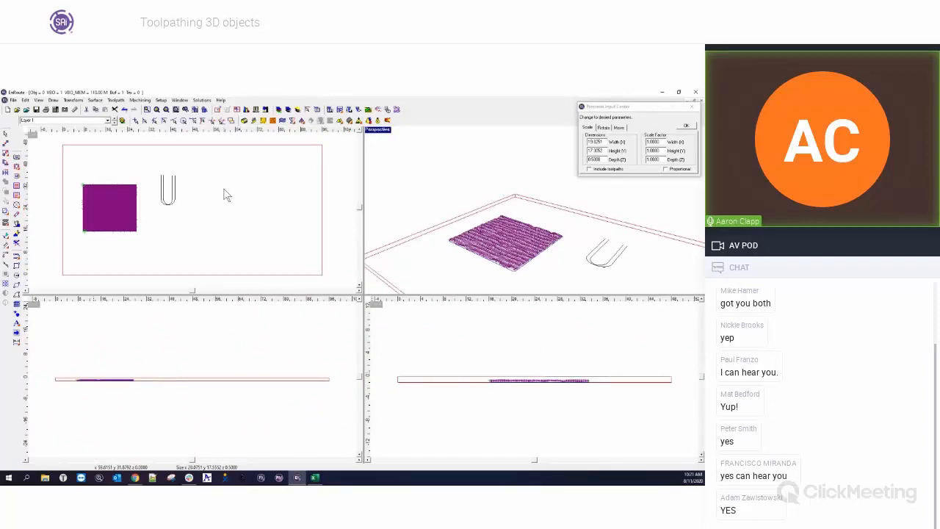
left_click(162, 100)
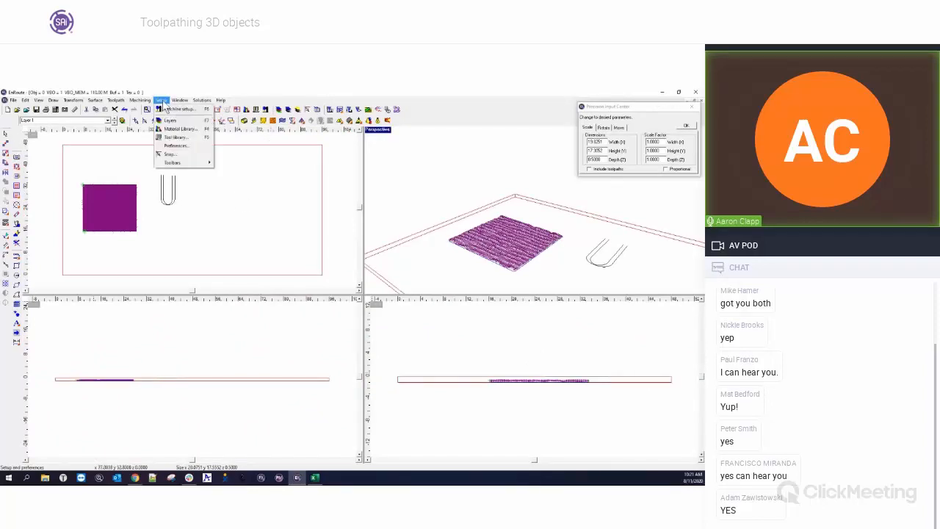
left_click(174, 146)
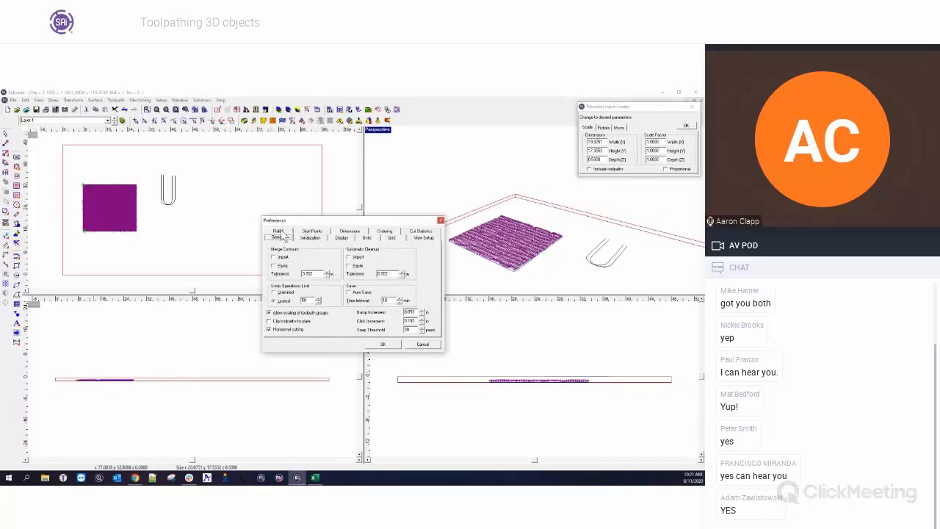
left_click(281, 231)
left_click_drag(402, 271, 402, 276)
left_click_drag(378, 315, 358, 318)
left_click_drag(401, 274, 405, 299)
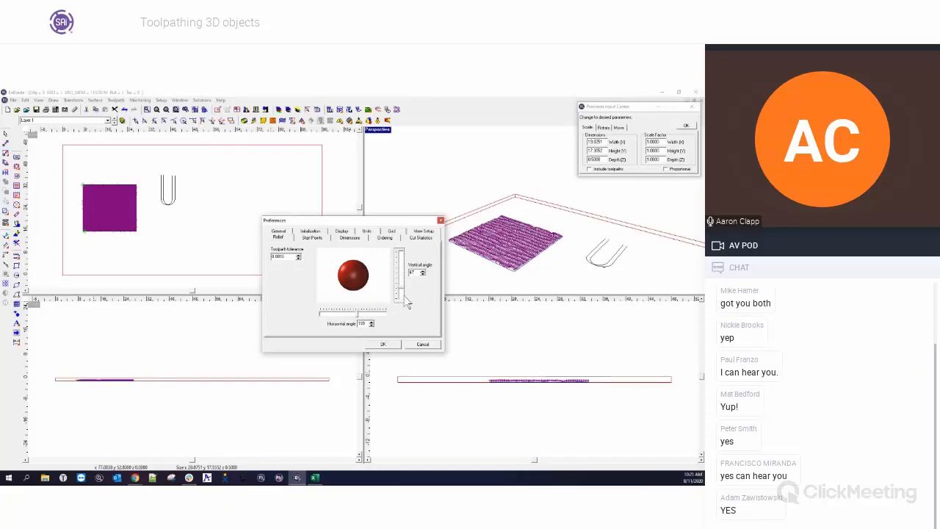
left_click(383, 346)
Simulate the hatch fill toolpath again and inspect the relief surface up close.
left_click_drag(73, 172, 146, 247)
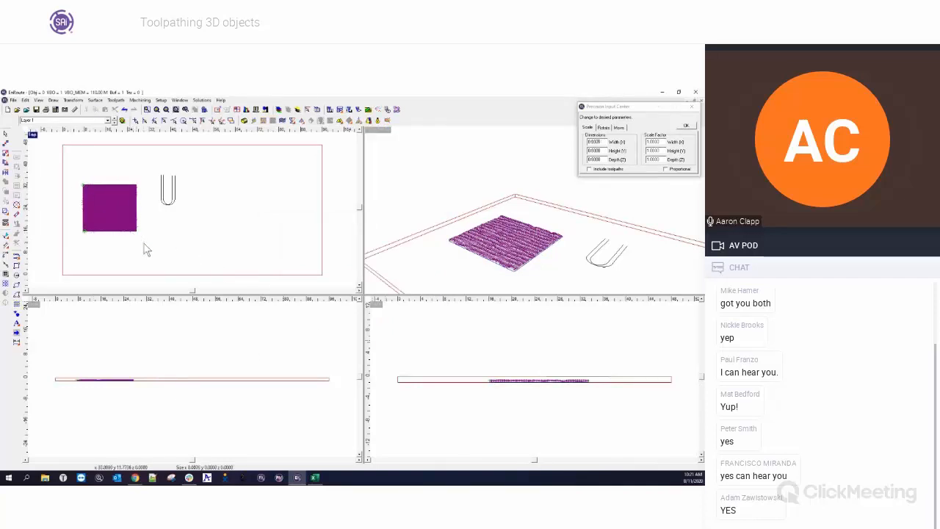
left_click(368, 110)
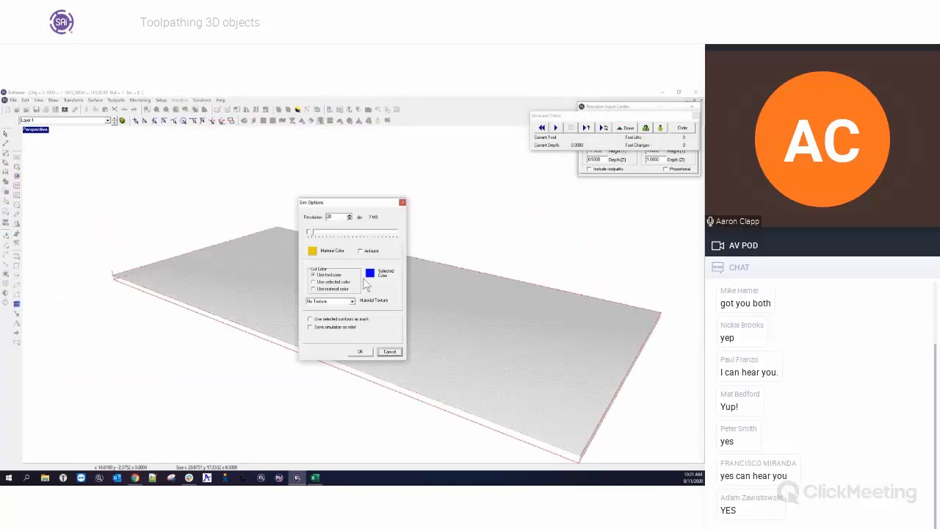
left_click(361, 351)
left_click(604, 128)
left_click(661, 128)
middle_click_drag(330, 328, 412, 387)
scroll(481, 341, "up", 5)
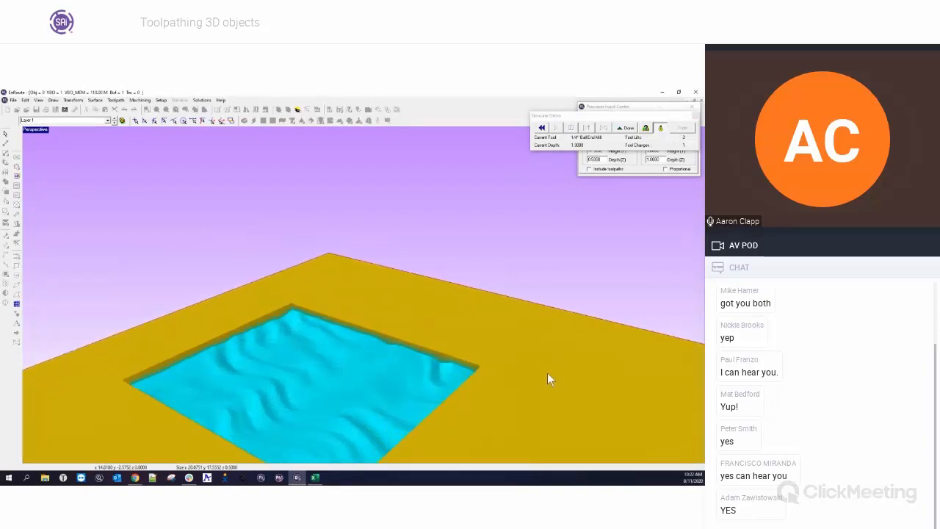
scroll(548, 372, "up", 1)
middle_click_drag(316, 325, 324, 284)
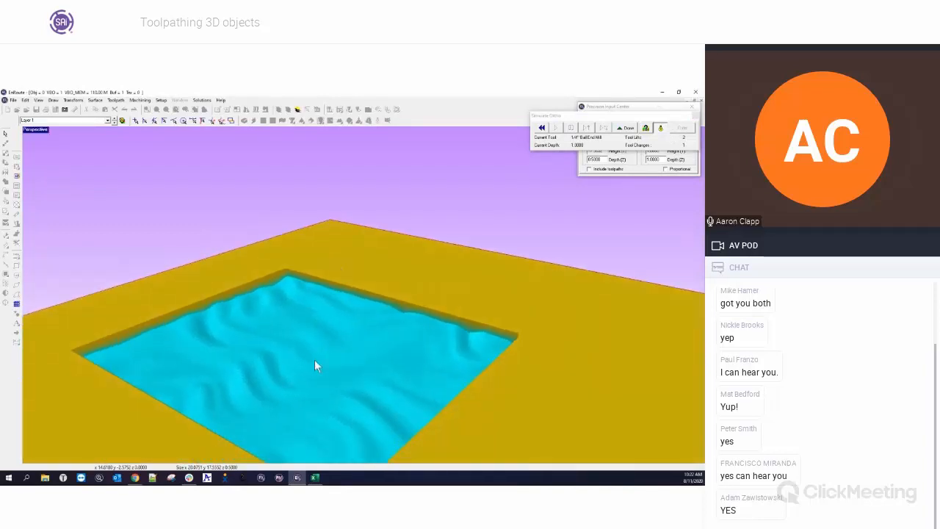
middle_click_drag(315, 359, 313, 268)
scroll(383, 345, "up", 4)
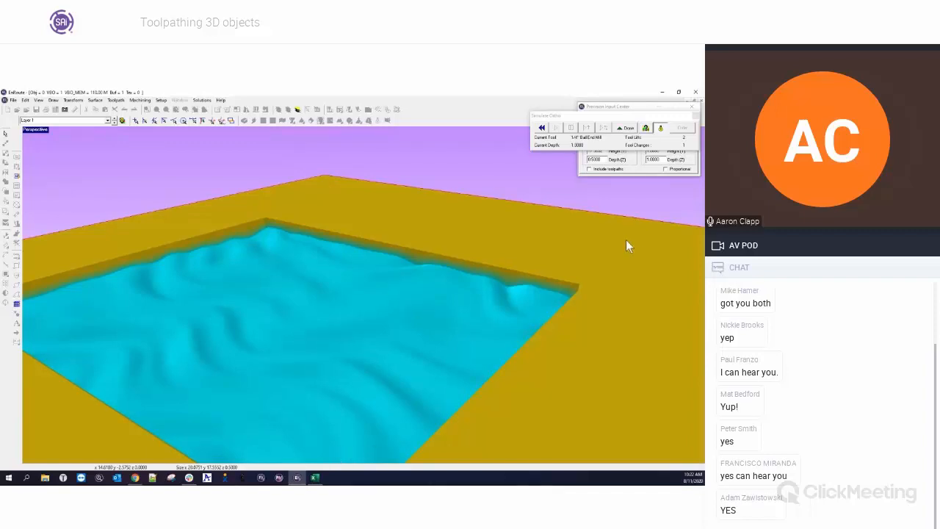
left_click(628, 129)
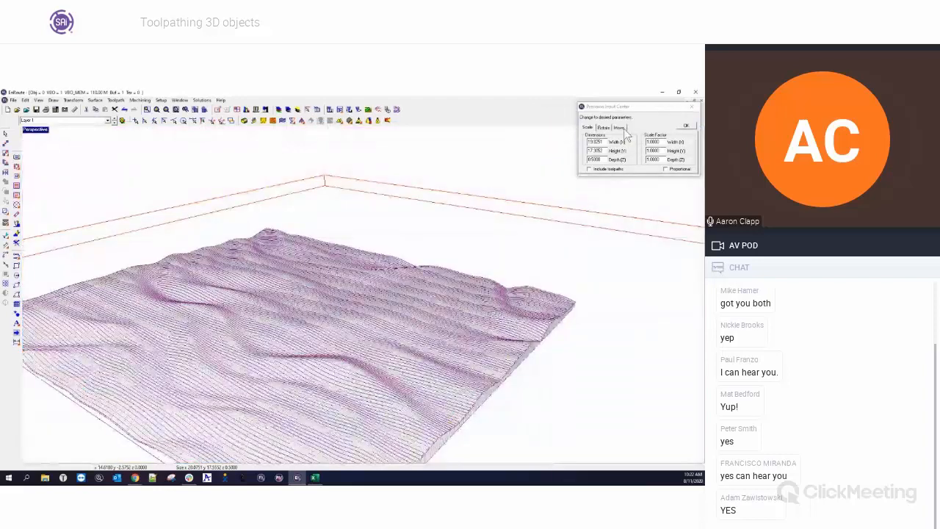
Delete the hatch fill toolpath from the relief.
double_click(37, 131)
double_click(34, 135)
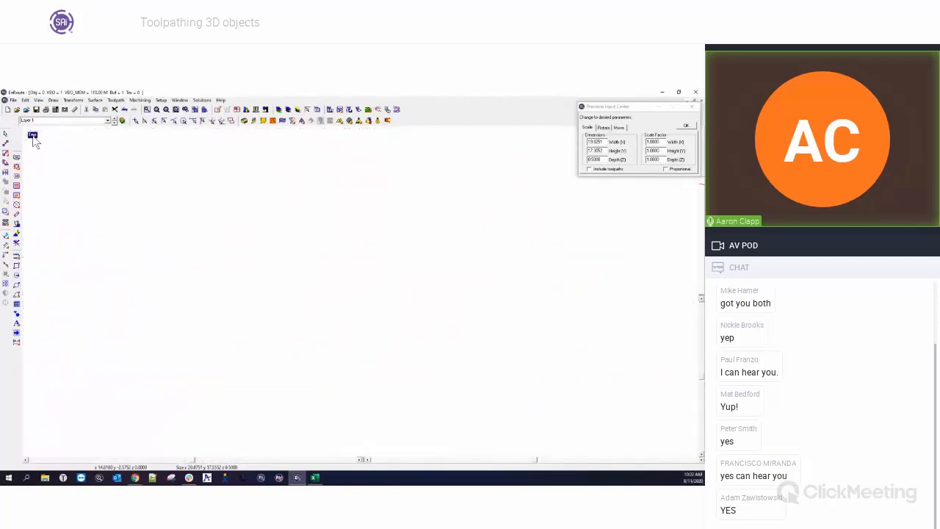
left_click_drag(122, 232, 253, 370)
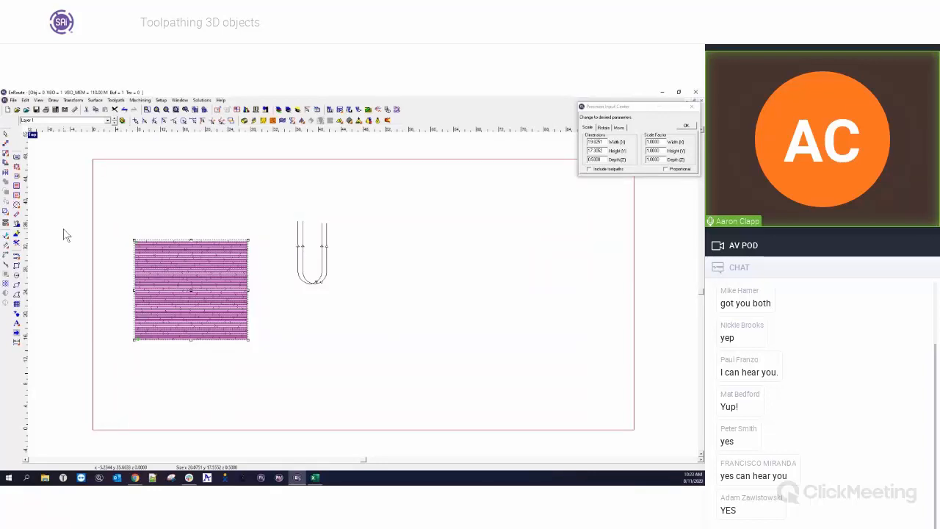
left_click(16, 245)
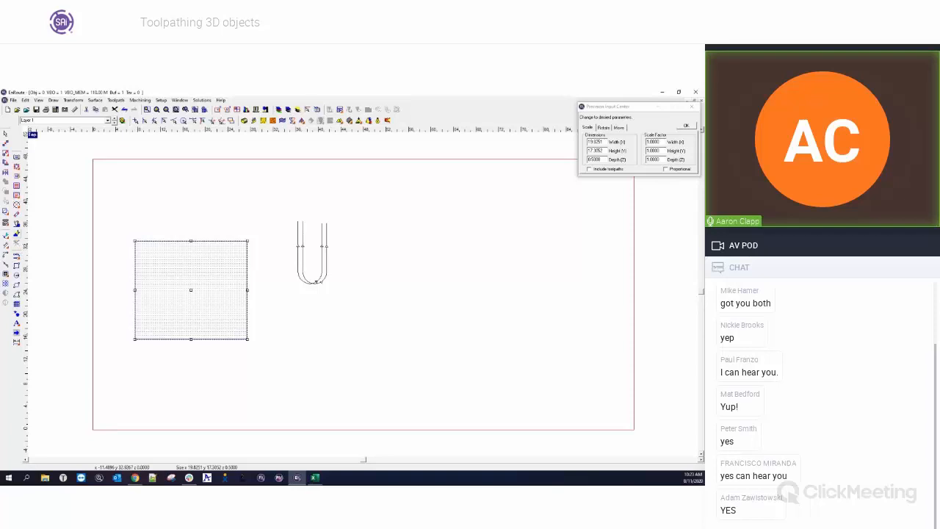
Create the text ER beside the tool profile and move it onto the relief.
left_click(16, 323)
left_click(344, 297)
type("ER")
left_click(227, 432)
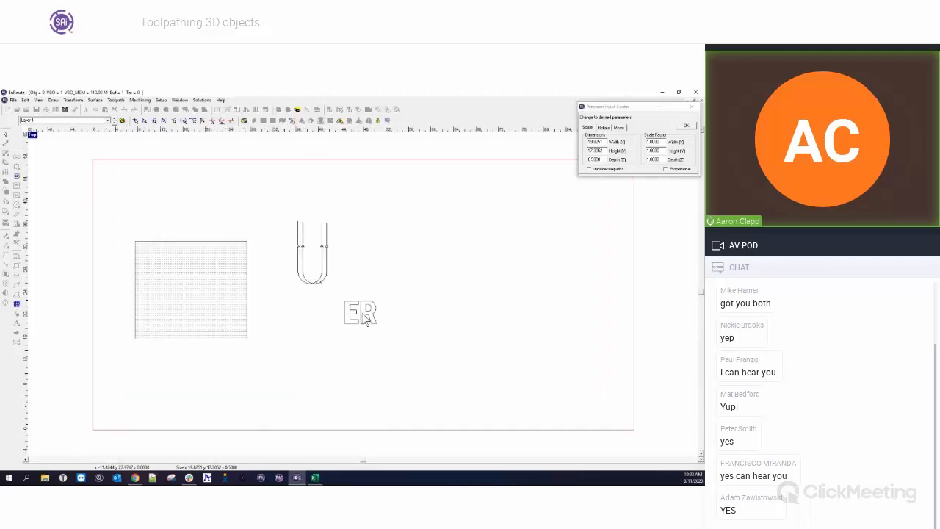
left_click(361, 314)
left_click_drag(362, 316, 228, 318)
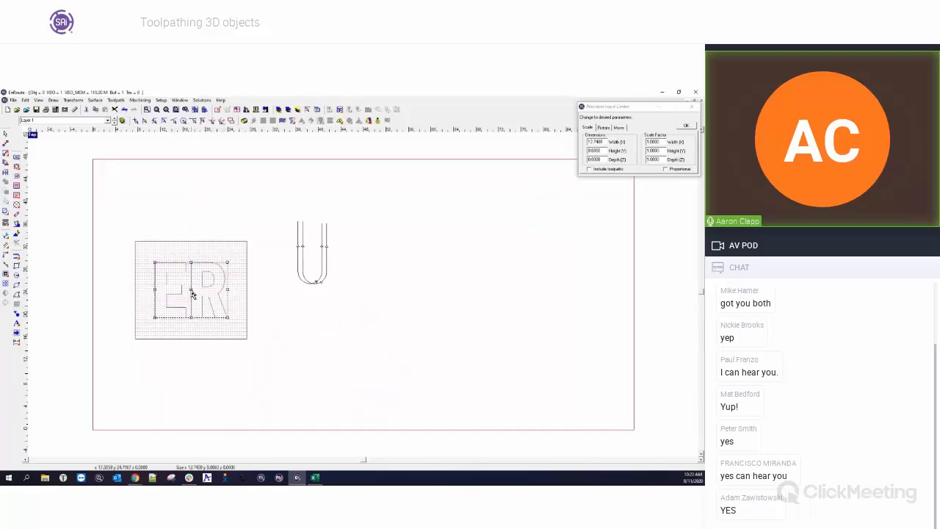
Select the relief with the ER text and raise the letters on the relief to a height of 0.25.
left_click(284, 314)
left_click_drag(115, 222, 270, 361)
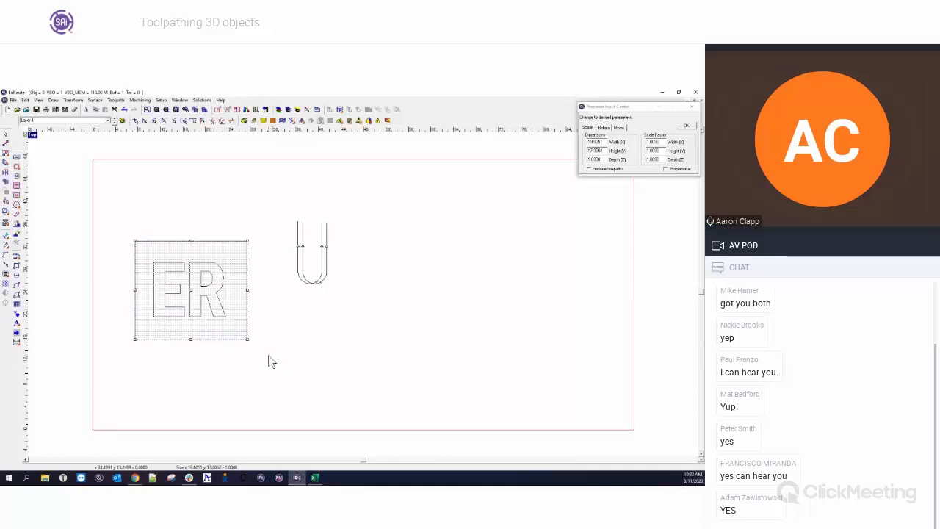
left_click_drag(128, 222, 234, 336)
mouse_move(17, 324)
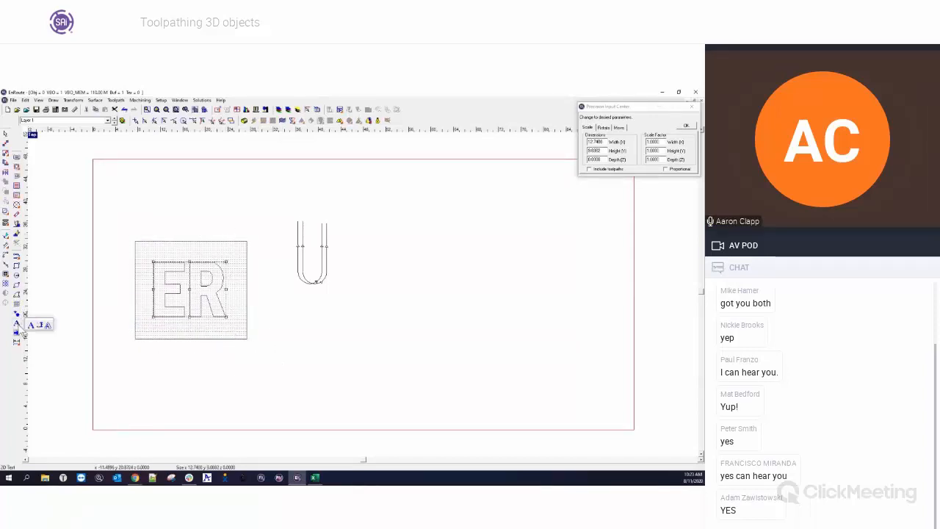
left_click(46, 326)
left_click_drag(116, 214, 271, 365)
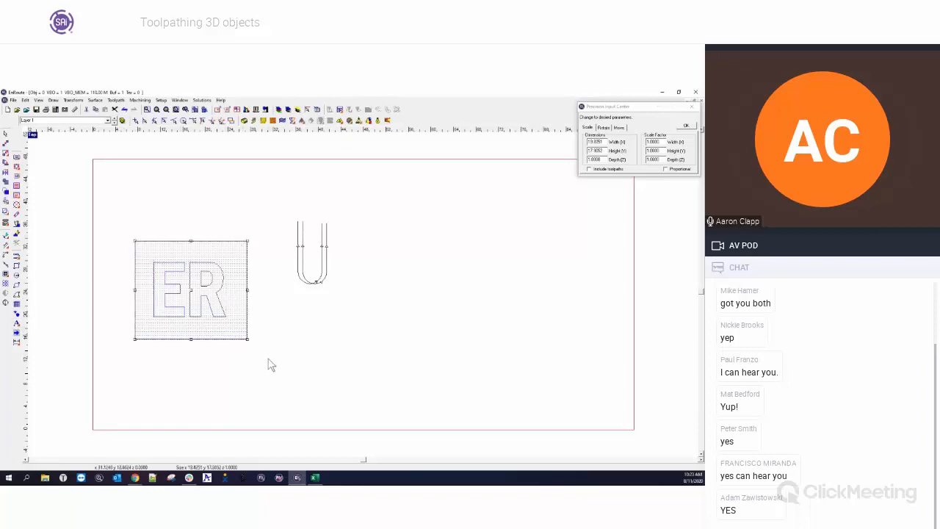
left_click(246, 123)
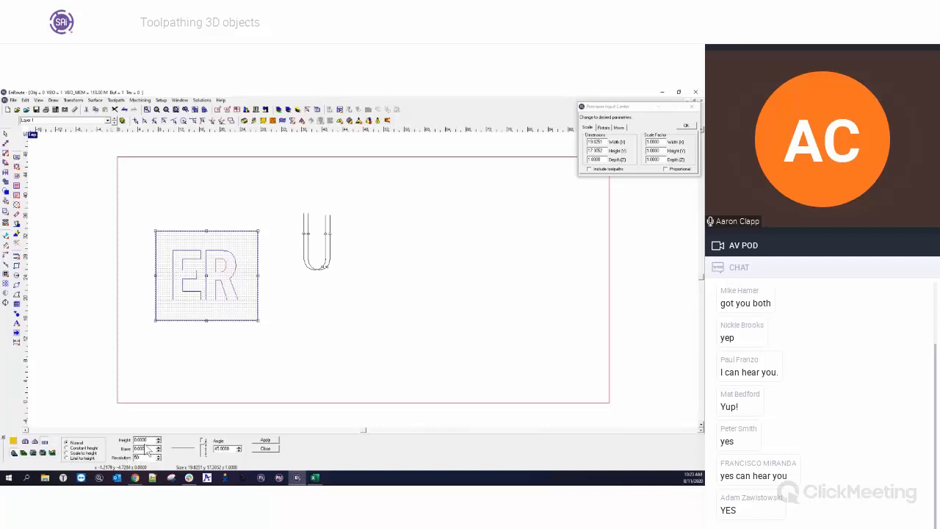
left_click_drag(148, 441, 132, 442)
type("0.25")
key("Tab")
left_click(265, 440)
Render the relief shaded and inspect the raised ER letters in the four views and enlarged perspective view.
left_click(378, 122)
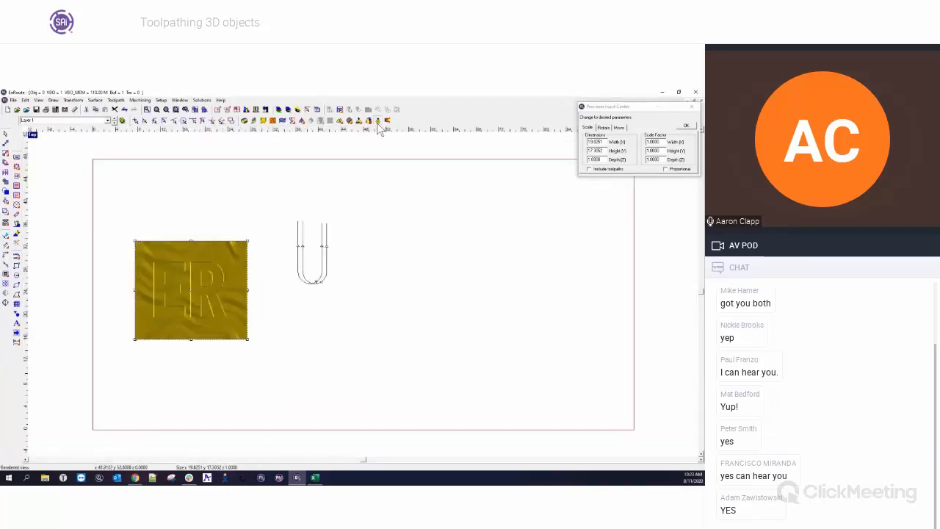
double_click(35, 138)
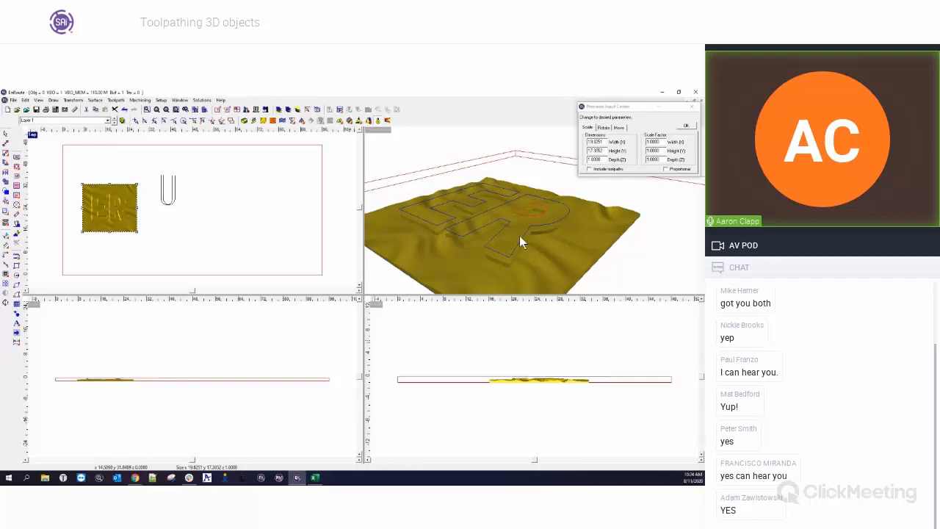
middle_click_drag(496, 234, 451, 221)
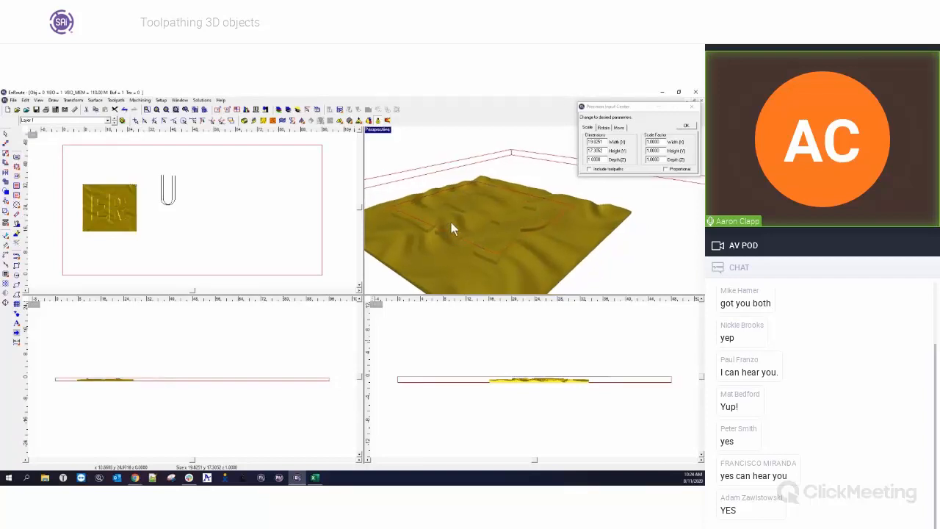
double_click(379, 130)
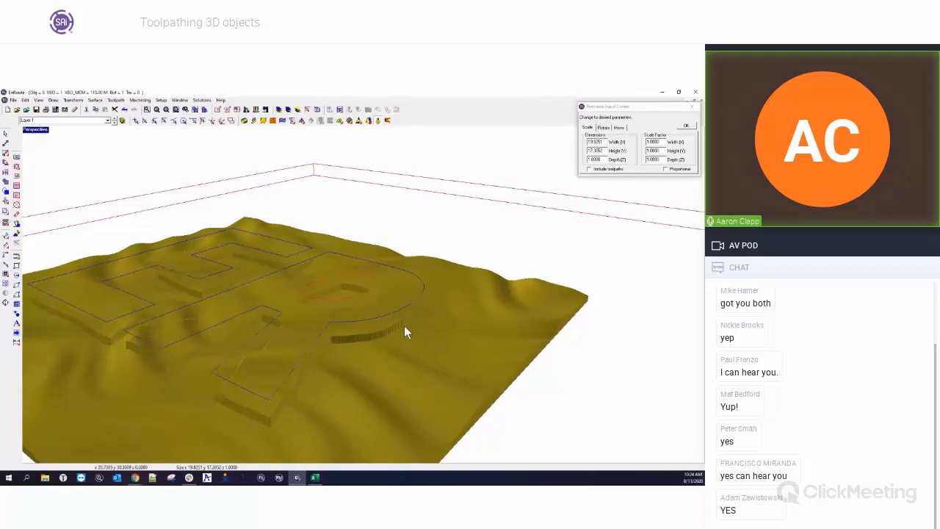
double_click(42, 131)
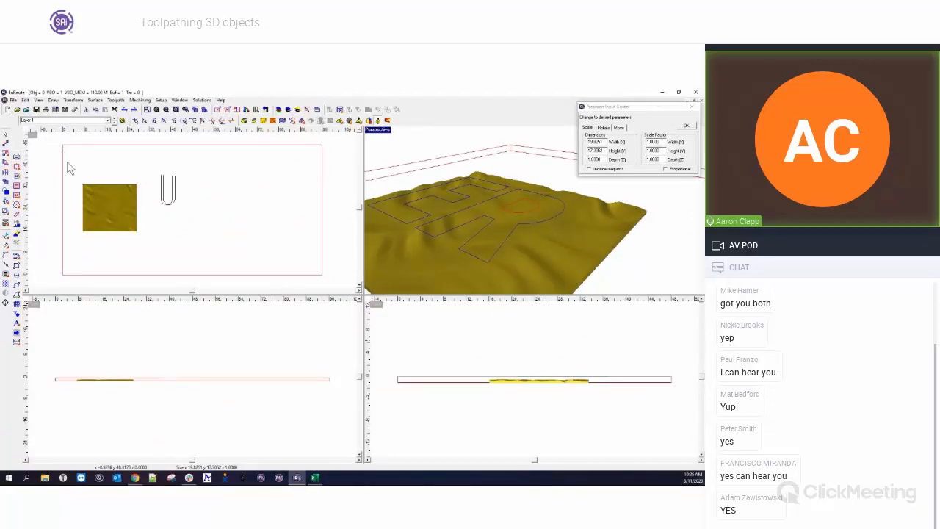
Change the relief lighting horizontal and vertical angles in the Preferences relief settings.
left_click(155, 242)
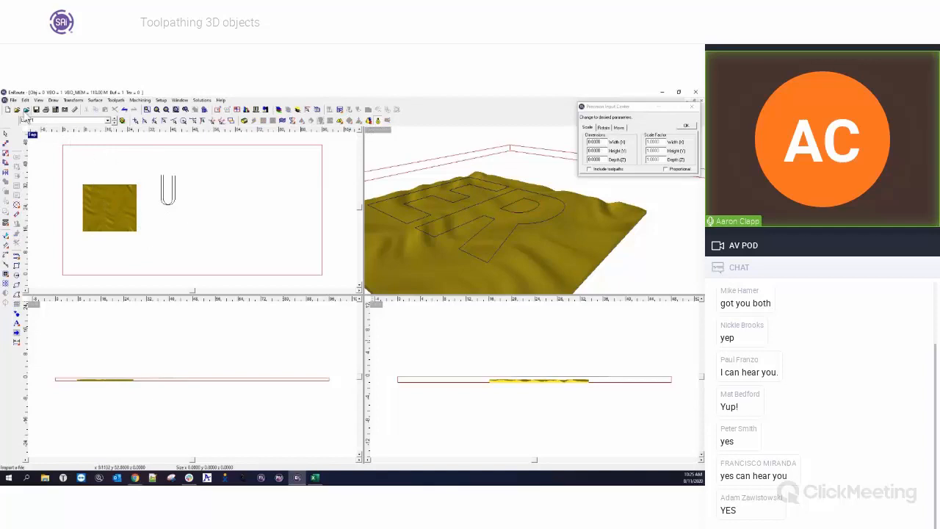
left_click(161, 100)
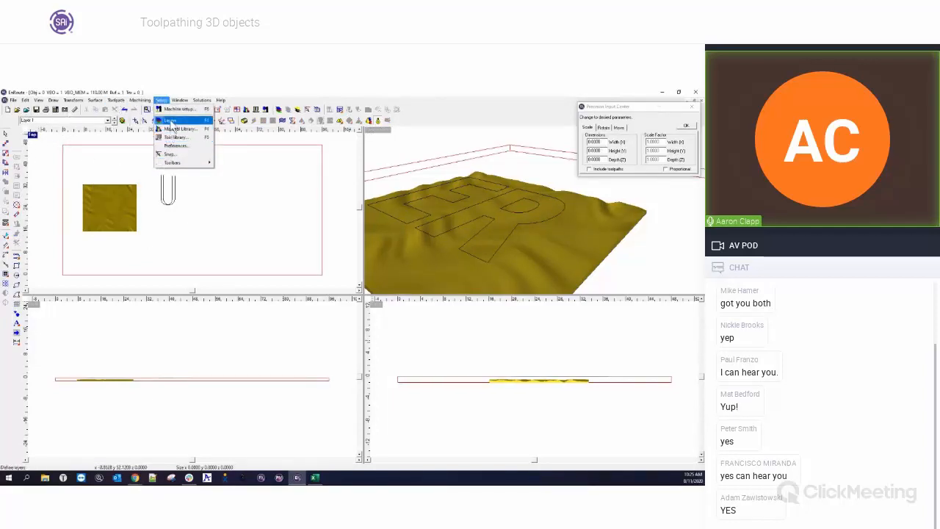
left_click(173, 146)
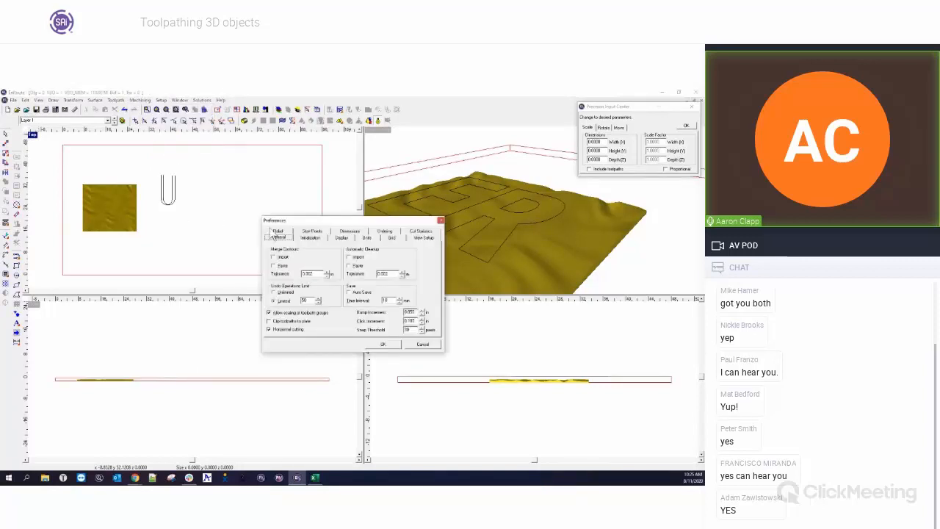
left_click(278, 238)
left_click_drag(360, 313, 375, 316)
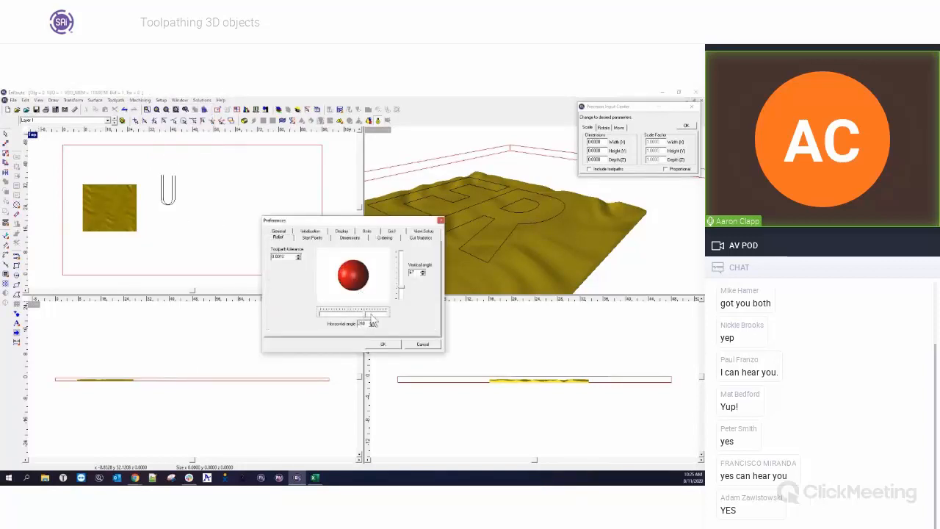
left_click(401, 288)
left_click_drag(403, 288, 403, 279)
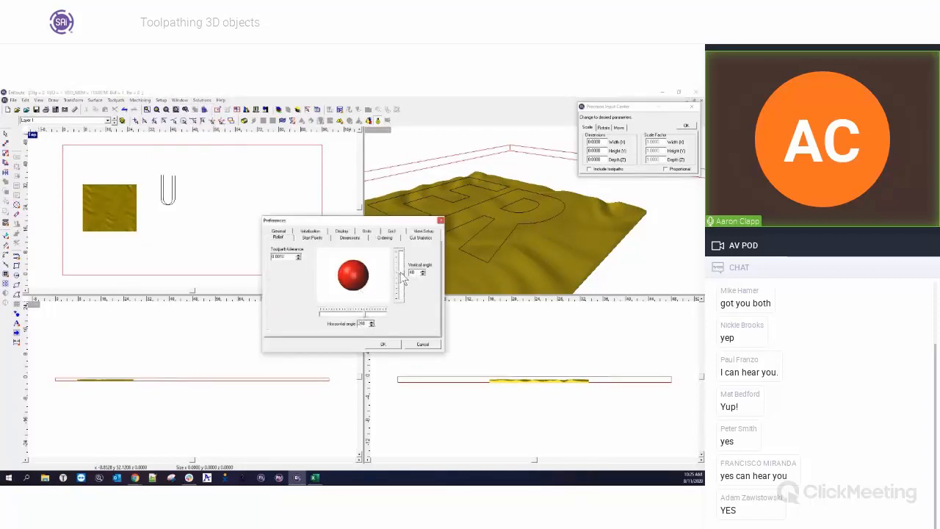
left_click(382, 344)
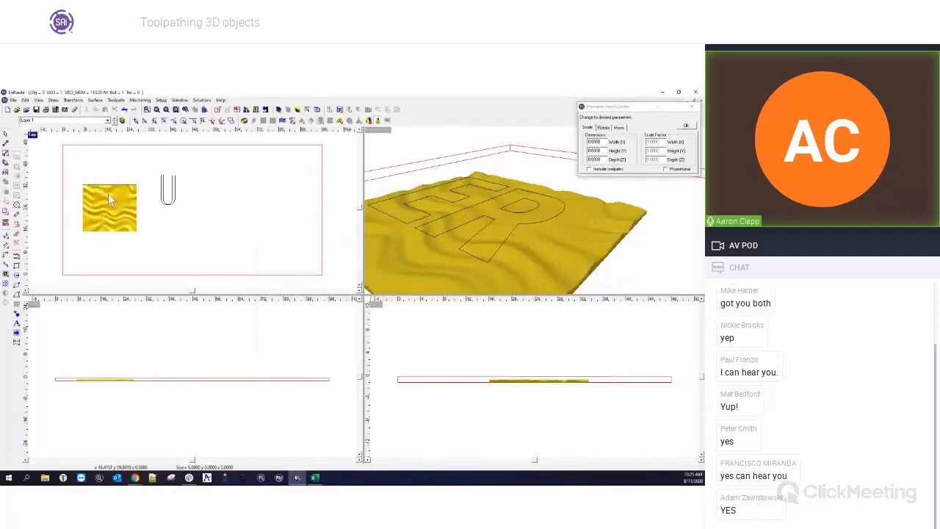
Delete the U-shaped tool profile and switch the relief back to unshaded display.
left_click_drag(150, 168, 207, 225)
key("Delete")
left_click(379, 122)
scroll(75, 197, "up", 4)
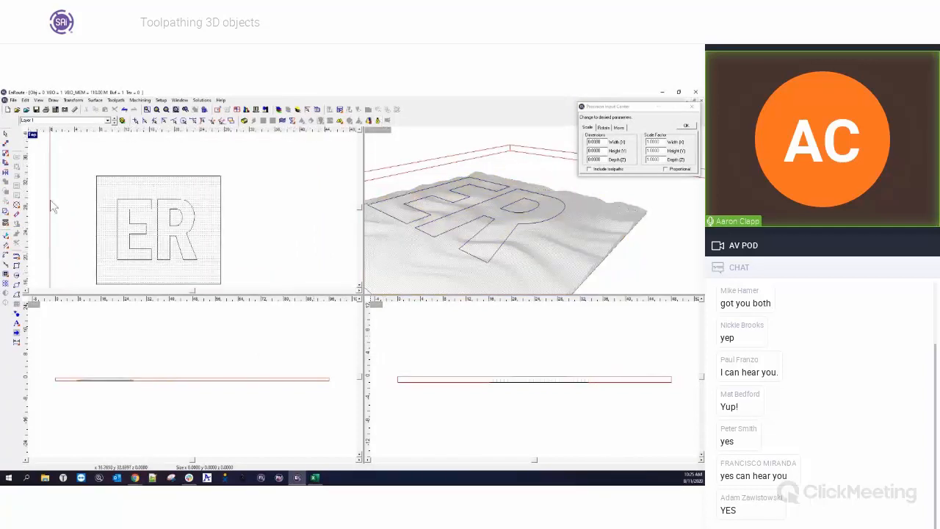
Offset the relief's outer boundary outward by 0.125 with square corners.
left_click(17, 273)
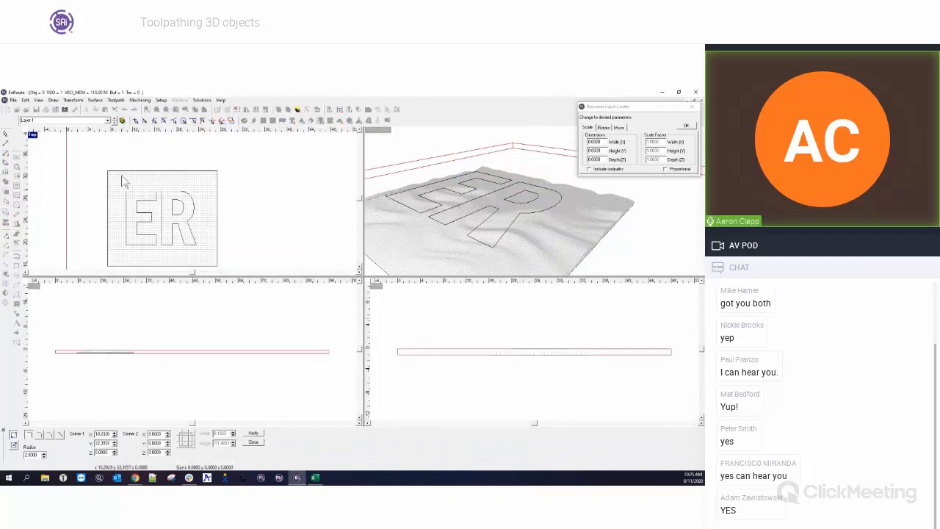
key("Escape")
left_click(134, 177)
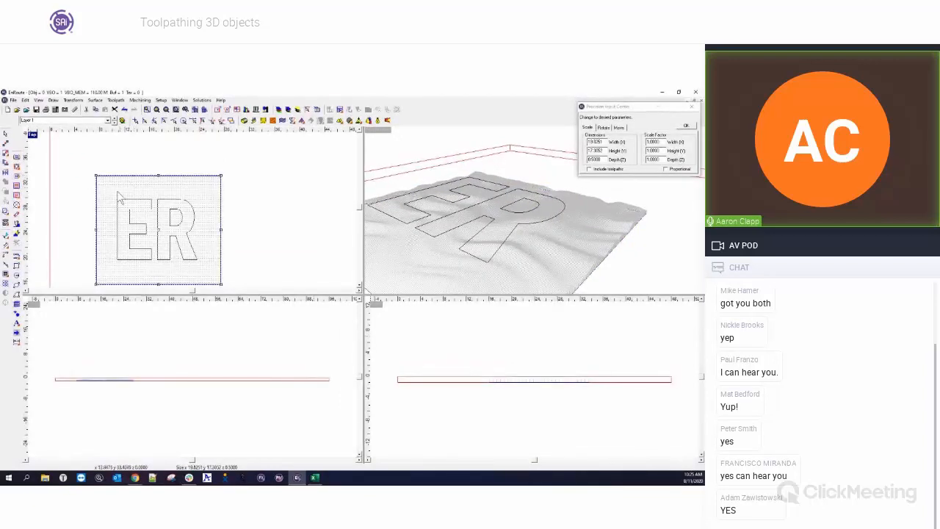
left_click(6, 283)
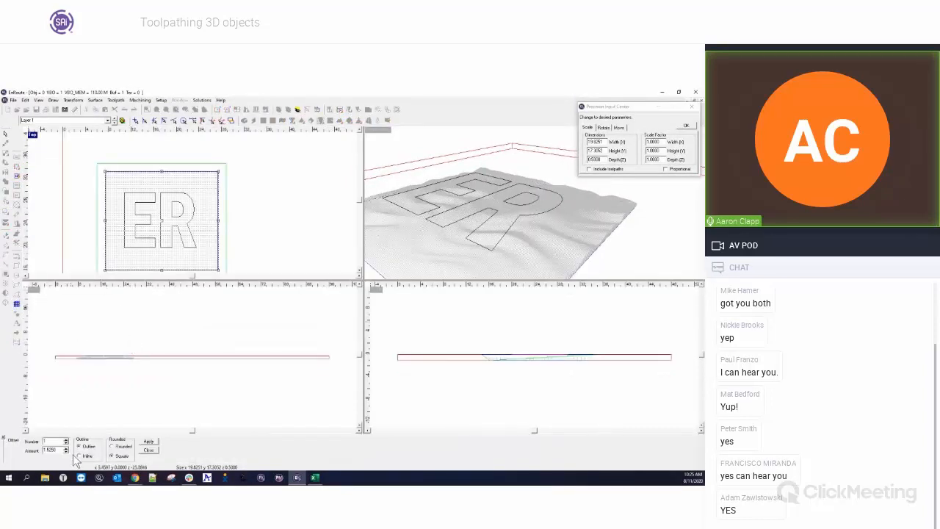
left_click_drag(58, 451, 33, 449)
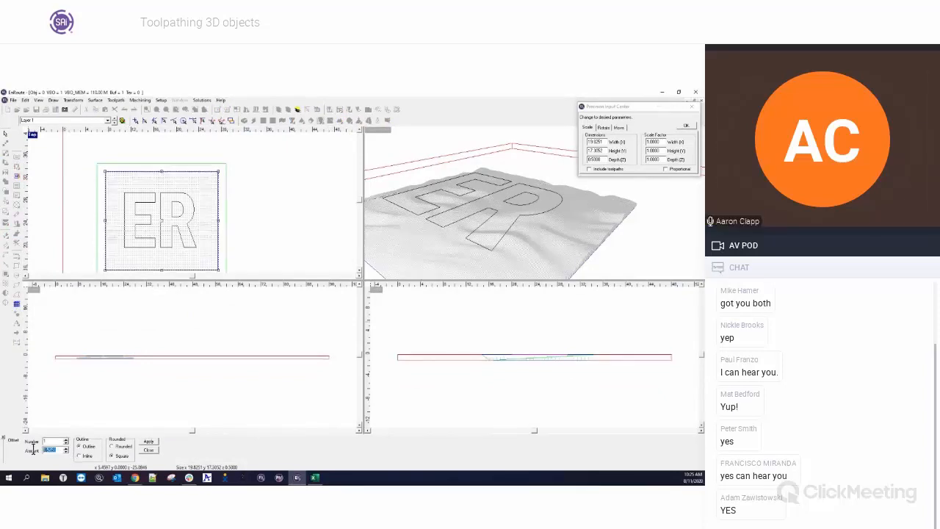
type(".125")
key("Tab")
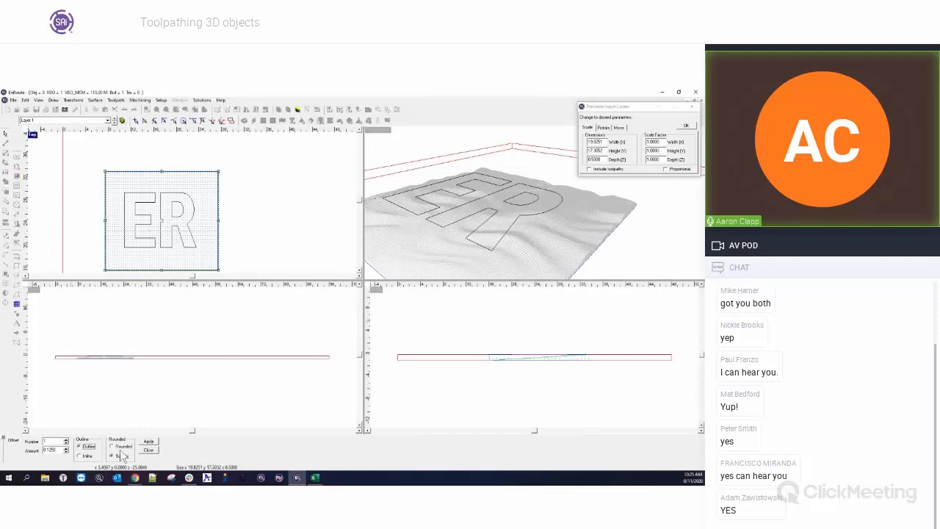
left_click(148, 442)
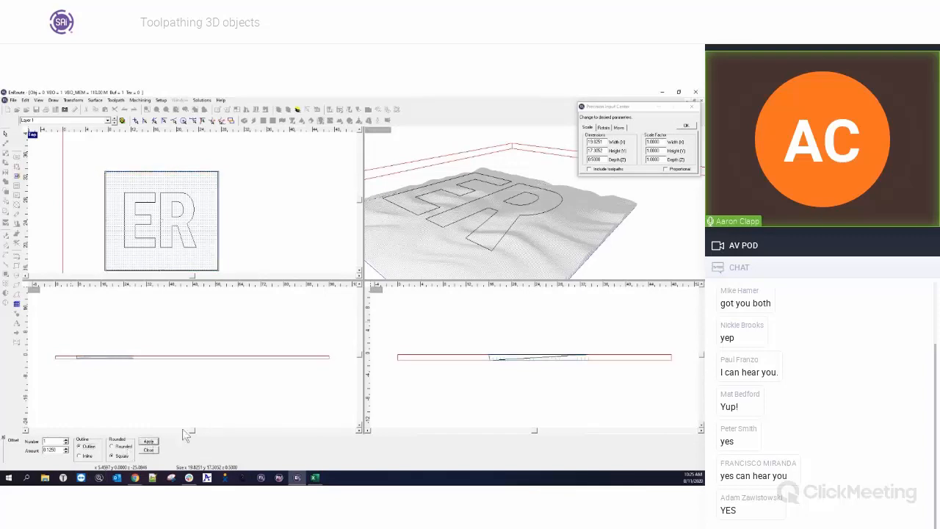
left_click(150, 450)
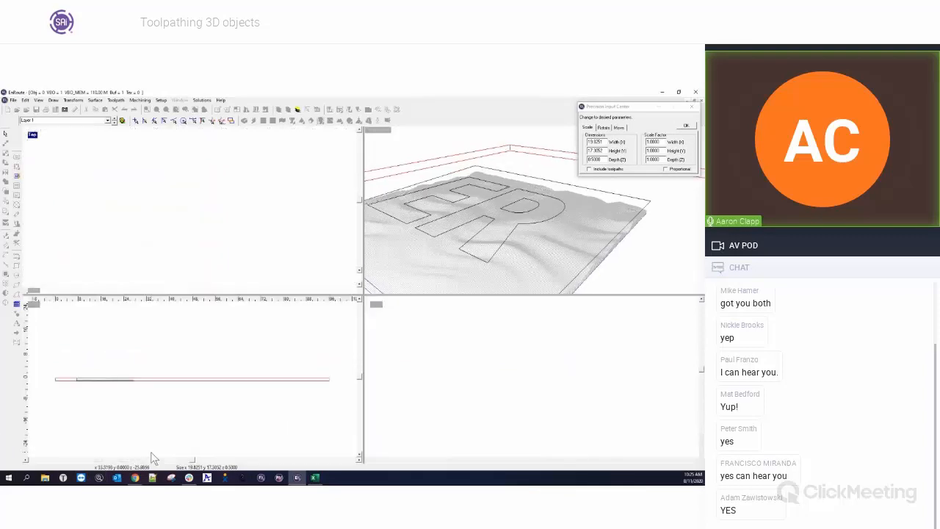
left_click(33, 135)
scroll(209, 325, "down", 3)
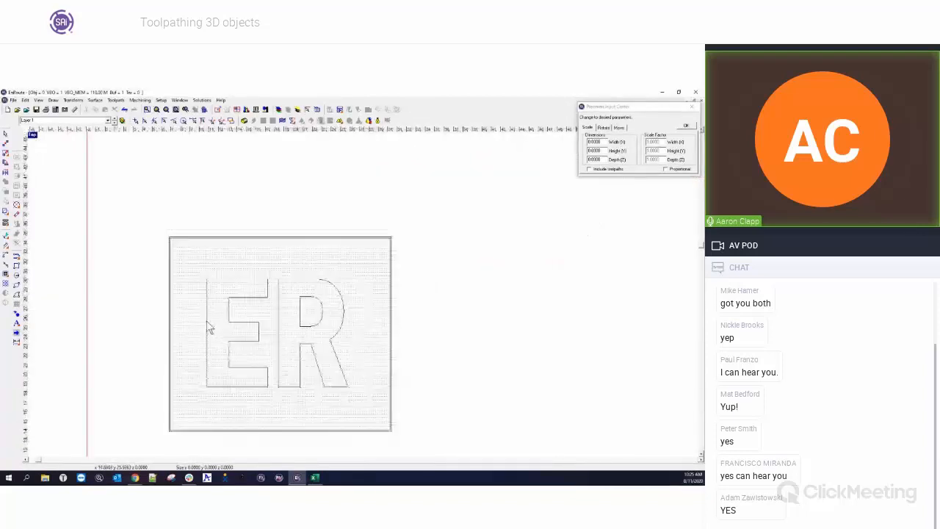
scroll(265, 388, "up", 4)
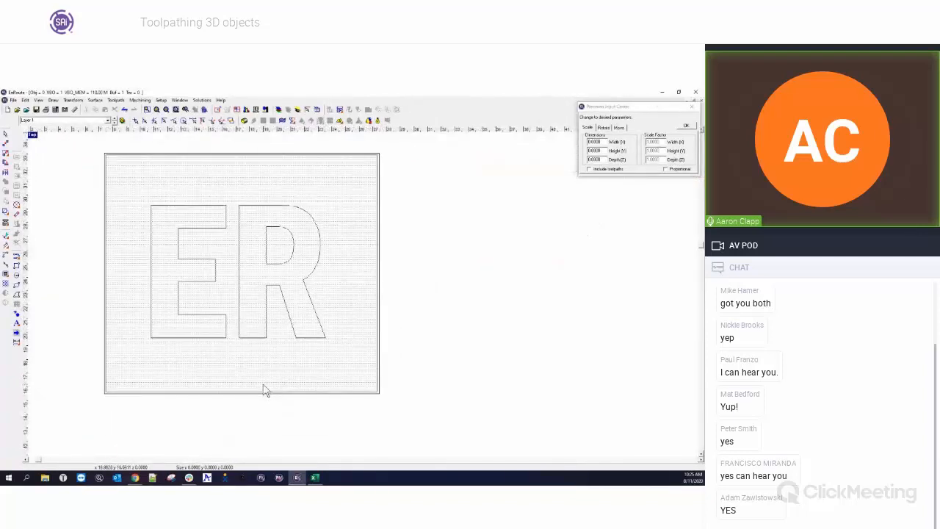
left_click(18, 268)
left_click_drag(444, 211, 610, 336)
left_click_drag(498, 252, 571, 302)
key("Escape")
left_click_drag(433, 200, 658, 399)
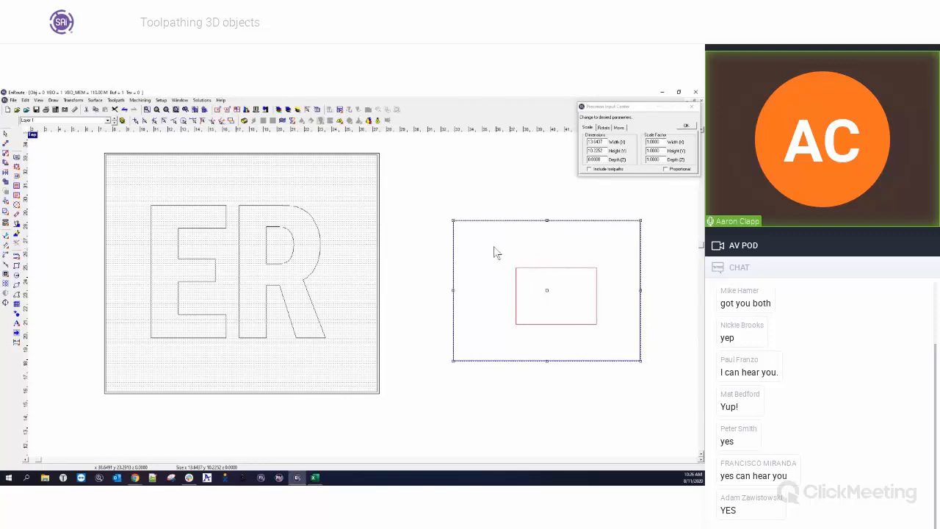
left_click_drag(436, 203, 662, 397)
key("Delete")
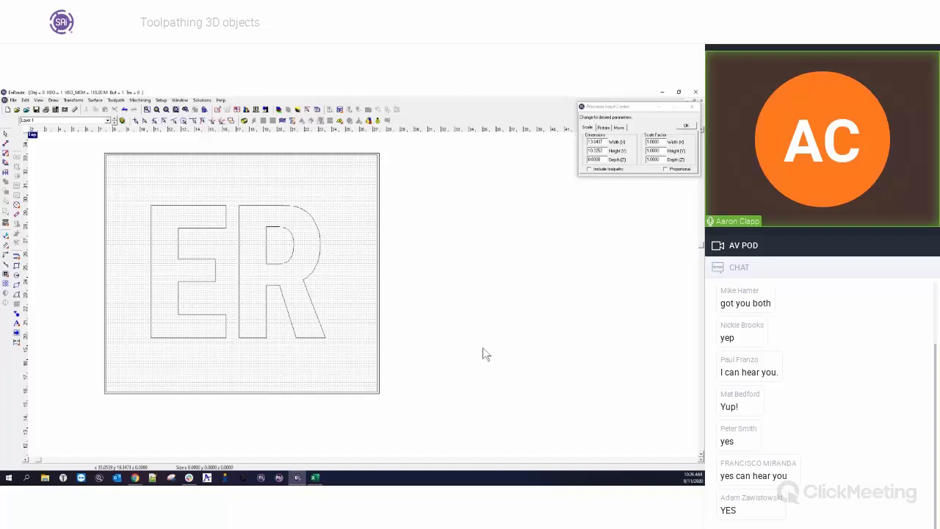
Select the relief with its offset boundary and generate a hatch fill toolpath using the 1/4" Ball End Mill at 1.0000 depth.
left_click(115, 158)
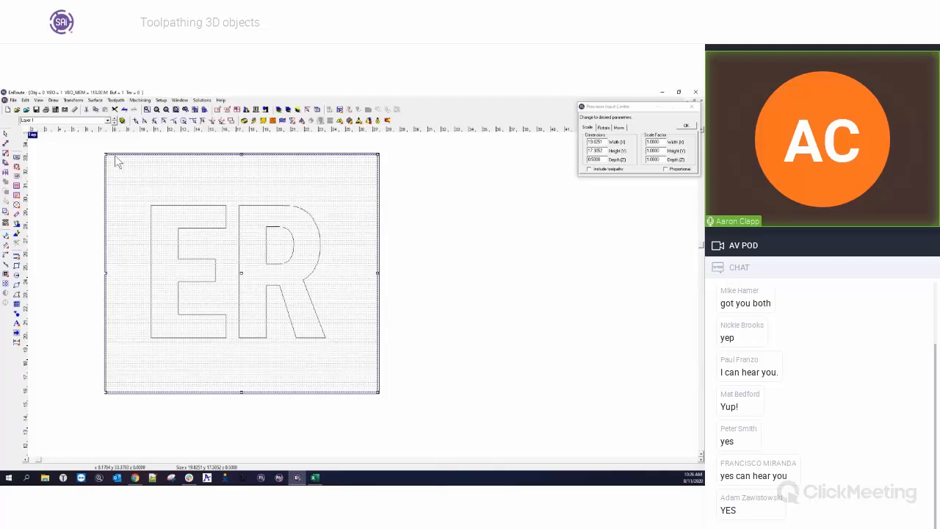
left_click_drag(133, 182, 342, 365)
left_click(380, 235)
left_click(380, 235)
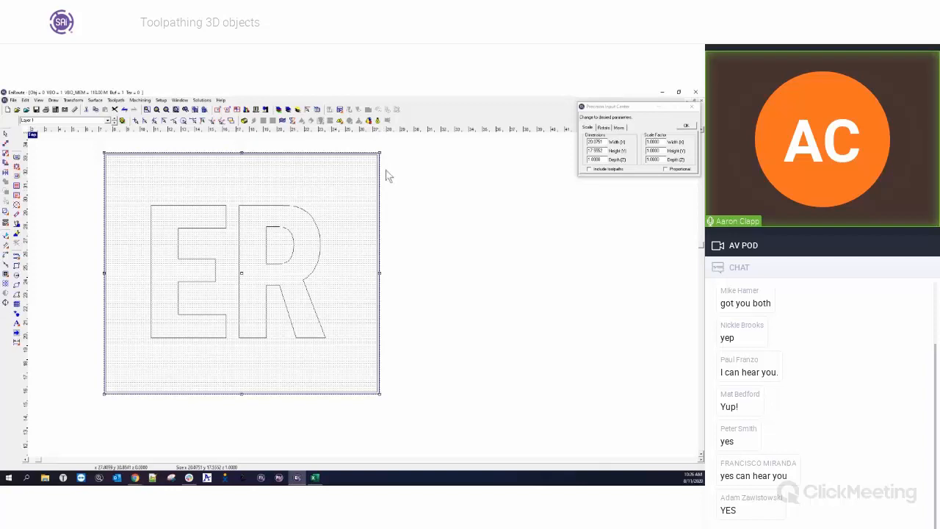
scroll(387, 169, "up", 3)
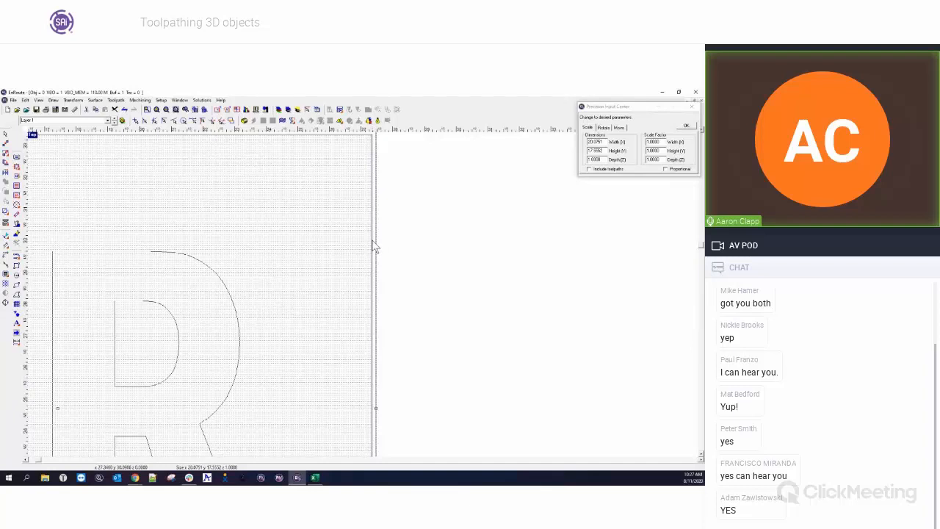
scroll(375, 247, "down", 1)
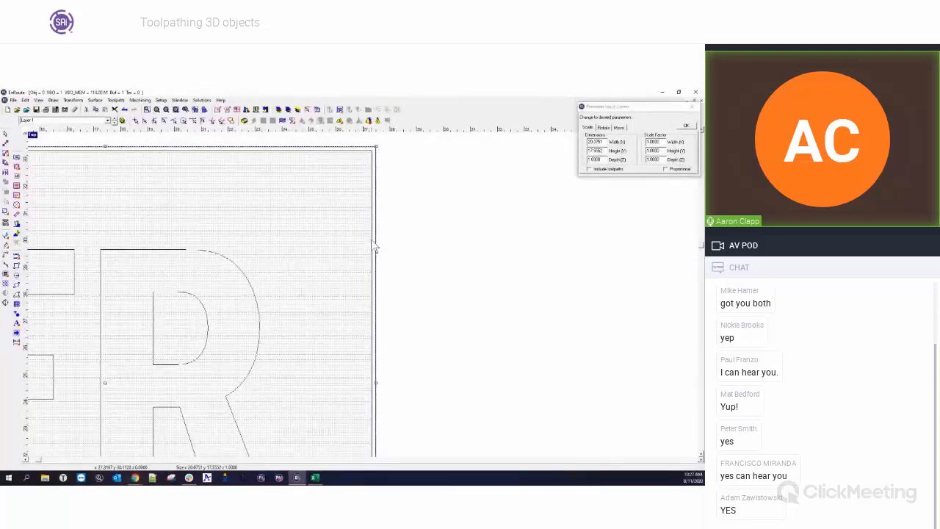
scroll(375, 248, "down", 3)
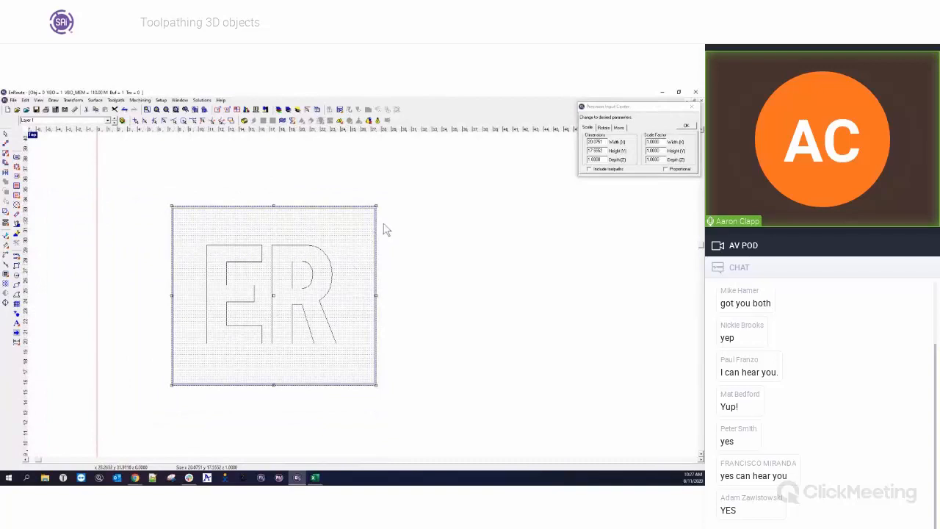
left_click(404, 254)
left_click_drag(158, 190, 401, 410)
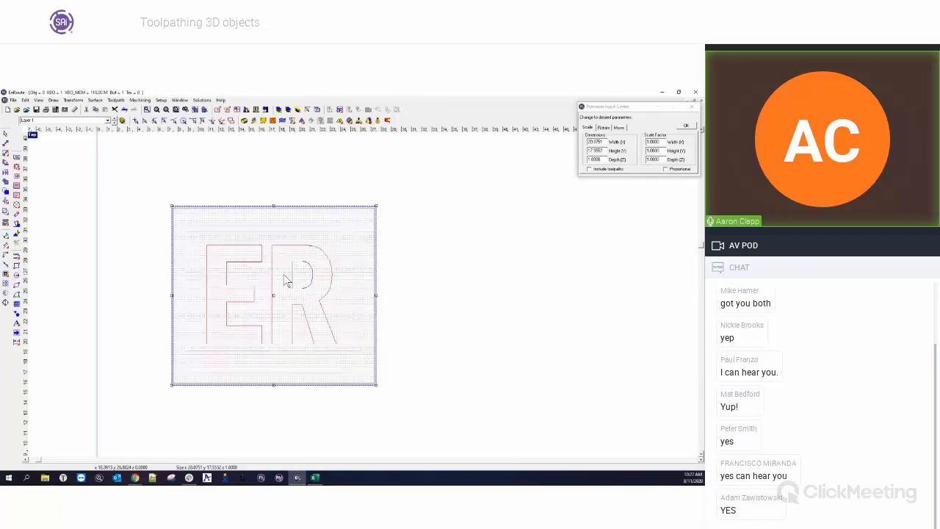
left_click(16, 189)
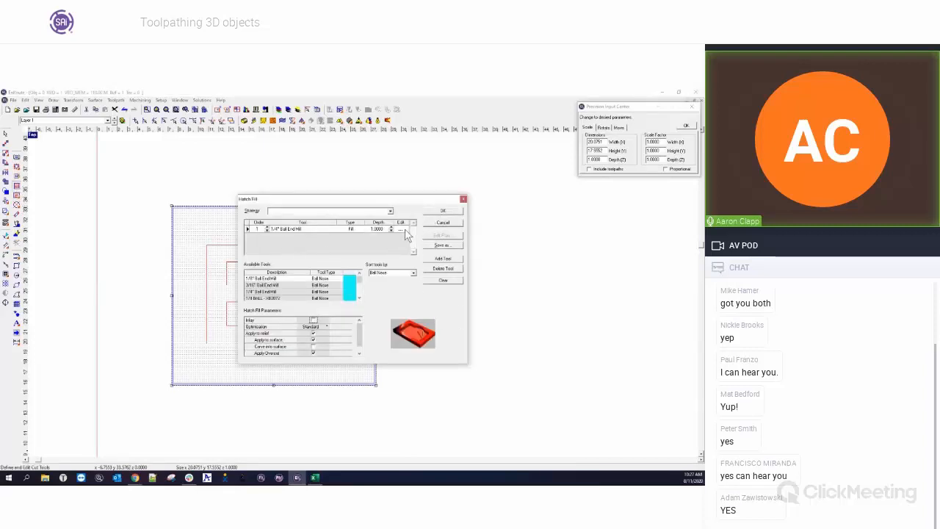
left_click(401, 229)
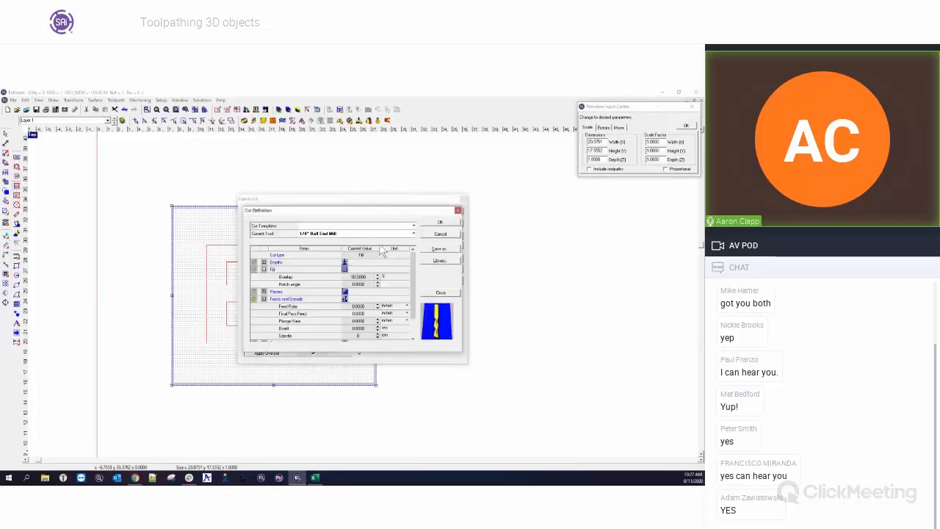
left_click(441, 222)
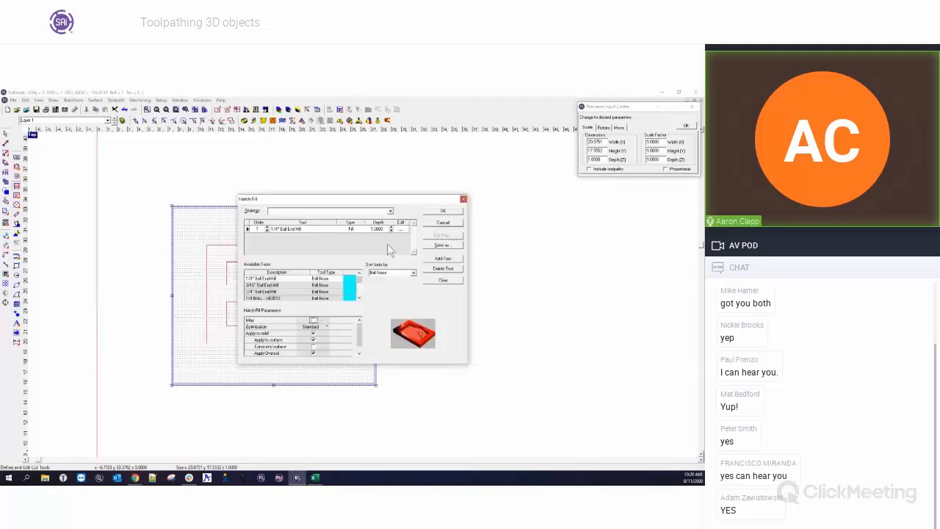
left_click(443, 212)
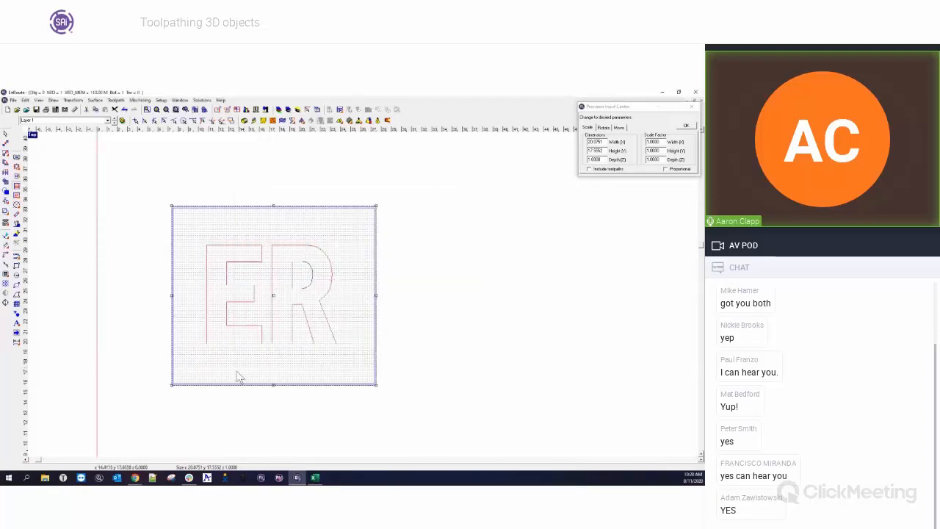
left_click(114, 323)
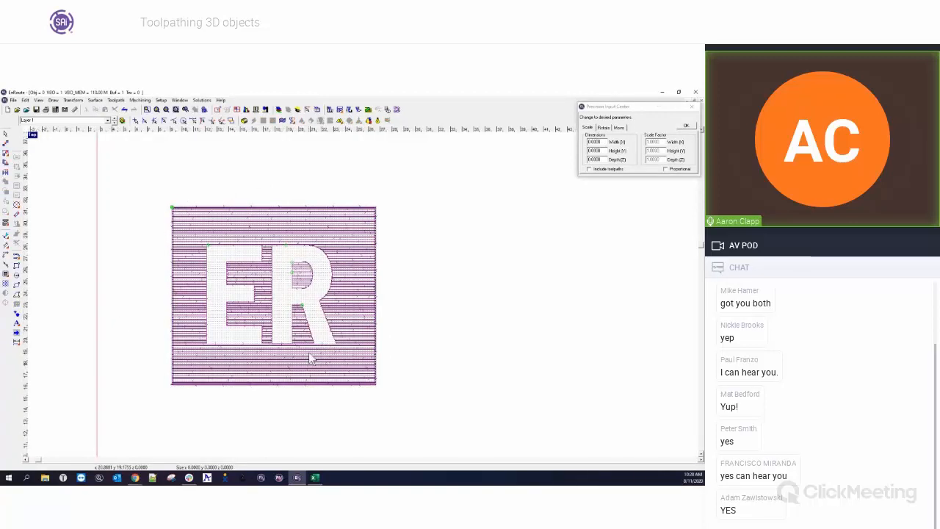
Zoom in to examine the hatch fill passes around the letters and boundary.
scroll(329, 351, "up", 1)
scroll(328, 352, "up", 1)
scroll(329, 354, "up", 1)
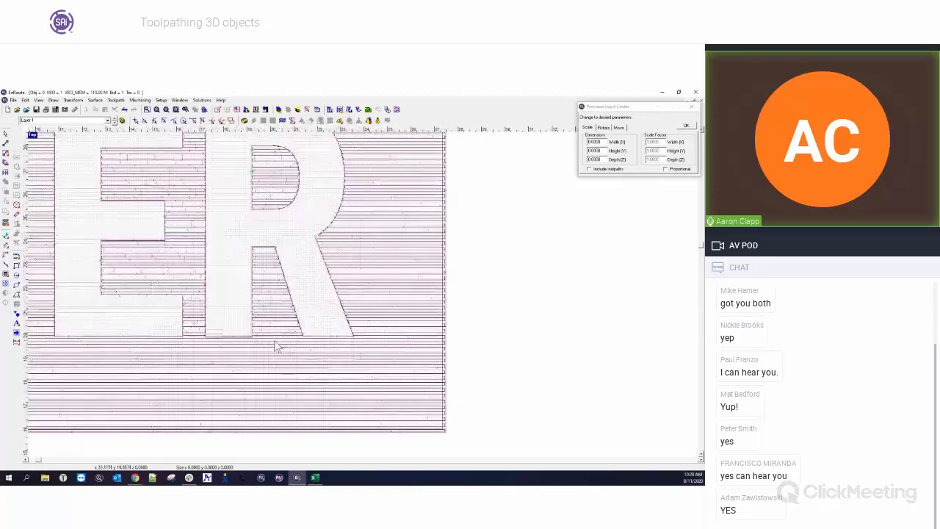
scroll(353, 342, "up", 1)
scroll(247, 235, "up", 1)
scroll(247, 235, "up", 3)
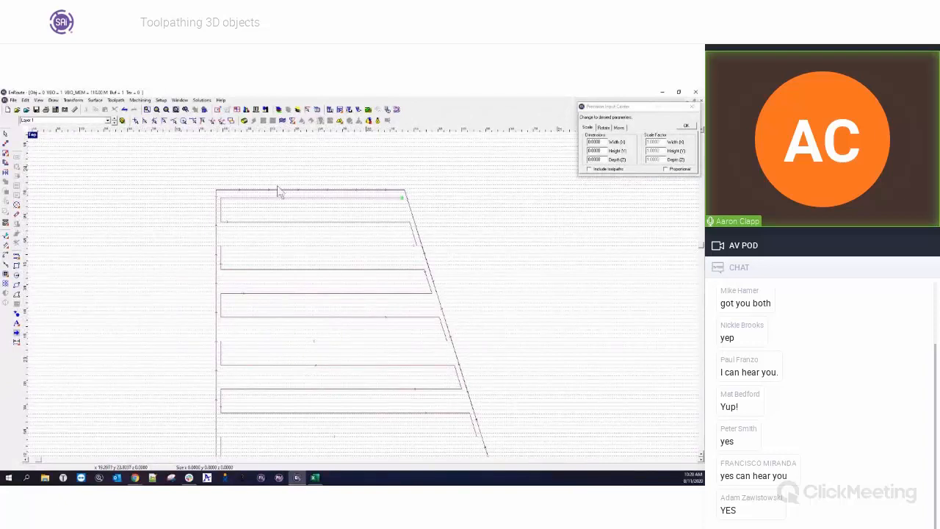
scroll(304, 221, "down", 2)
scroll(303, 215, "down", 4)
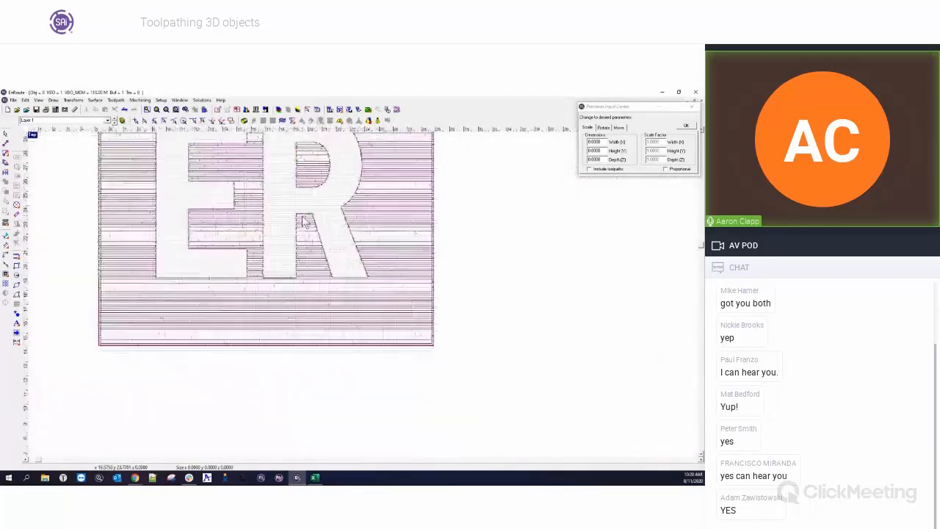
Delete the hatch fill toolpath and regenerate it with Apply Overcut turned off.
left_click_drag(204, 151, 376, 295)
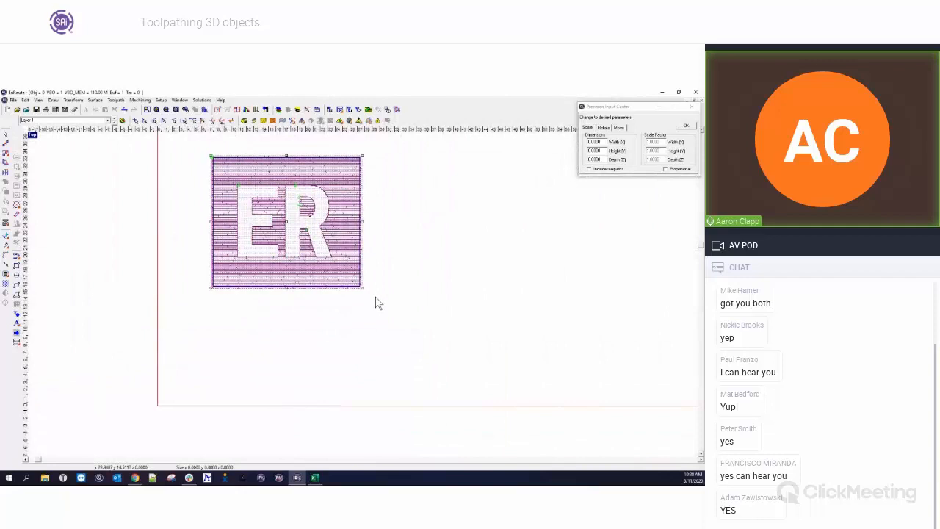
key("Delete")
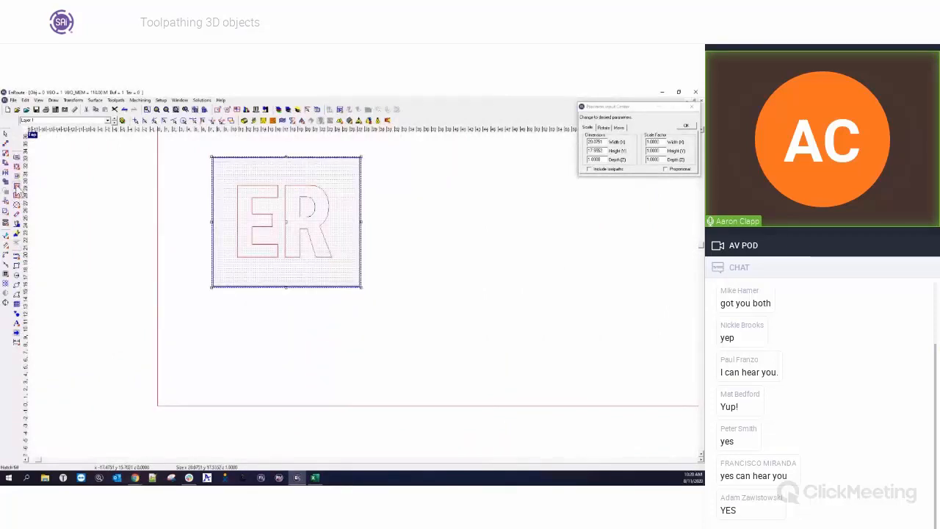
left_click(16, 187)
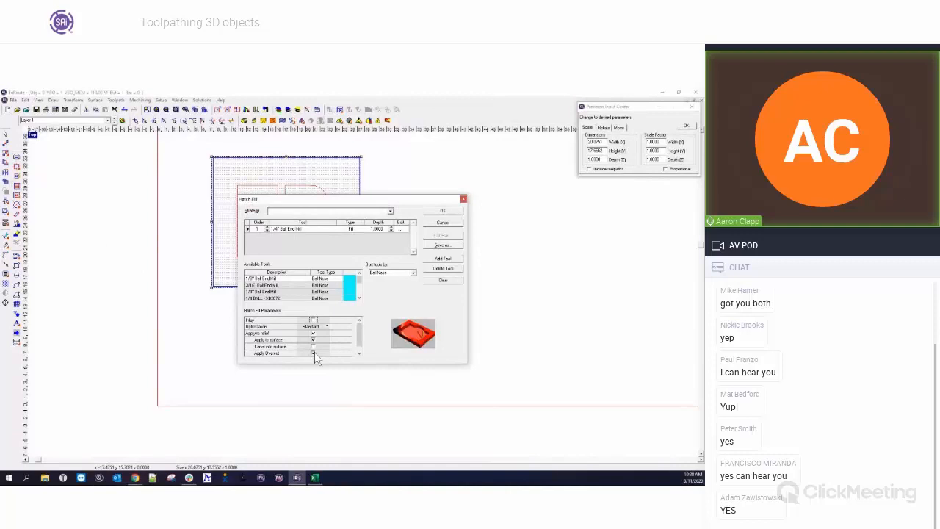
left_click(313, 352)
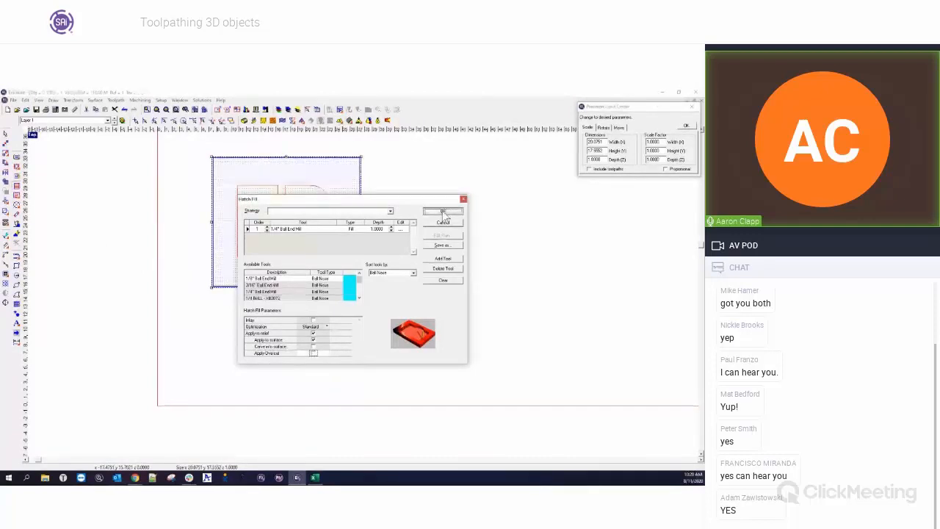
left_click(443, 211)
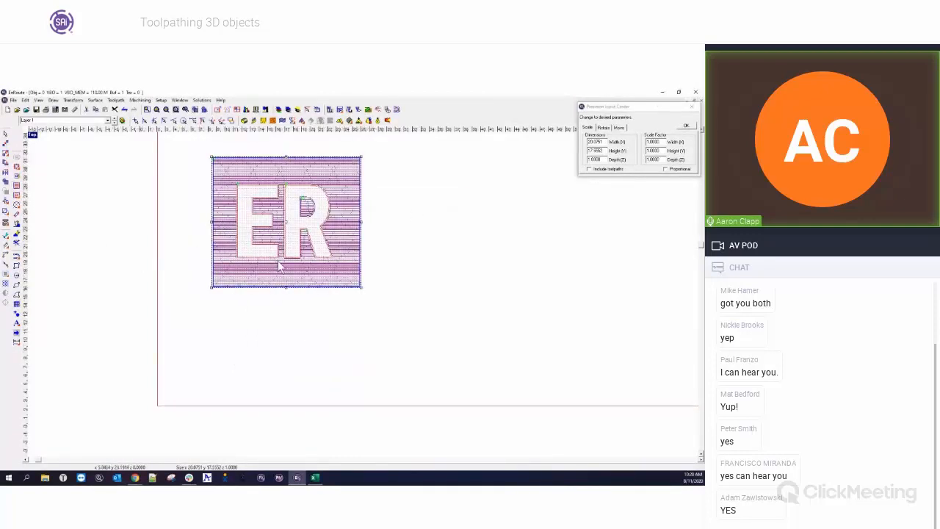
Zoom in to examine the regenerated hatch passes along the letter edges.
scroll(285, 259, "up", 5)
scroll(293, 249, "up", 2)
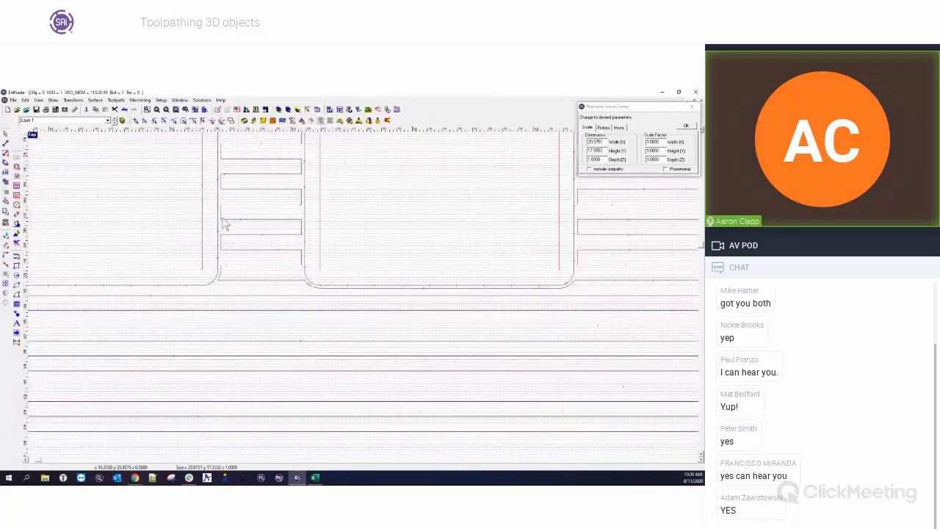
scroll(280, 191, "down", 5)
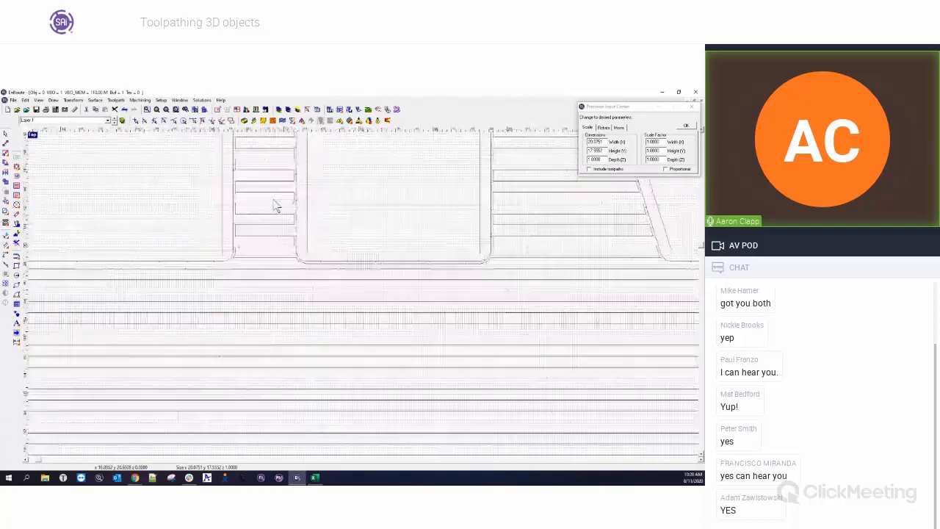
scroll(257, 176, "up", 4)
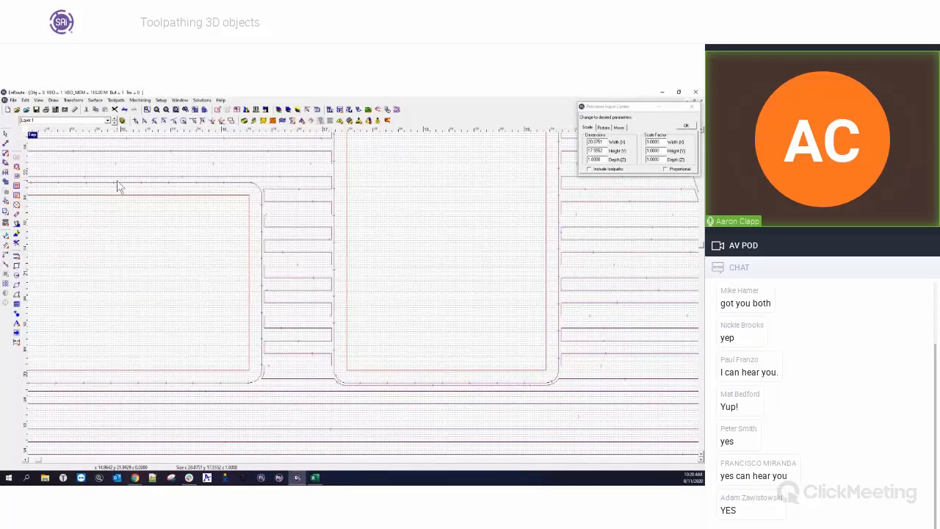
scroll(357, 313, "down", 6)
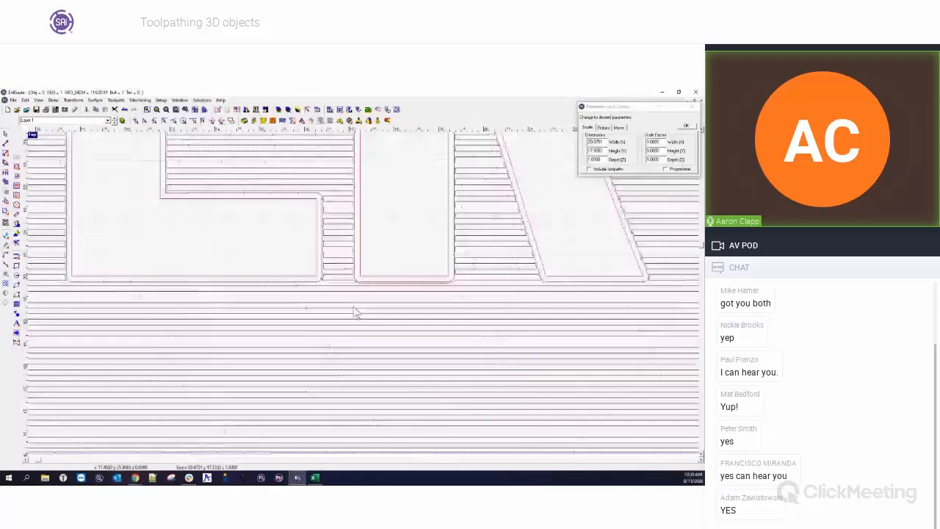
Run a rendered simulation of the toolpath and examine the machined ER relief up close, then leave simulation.
left_click(368, 113)
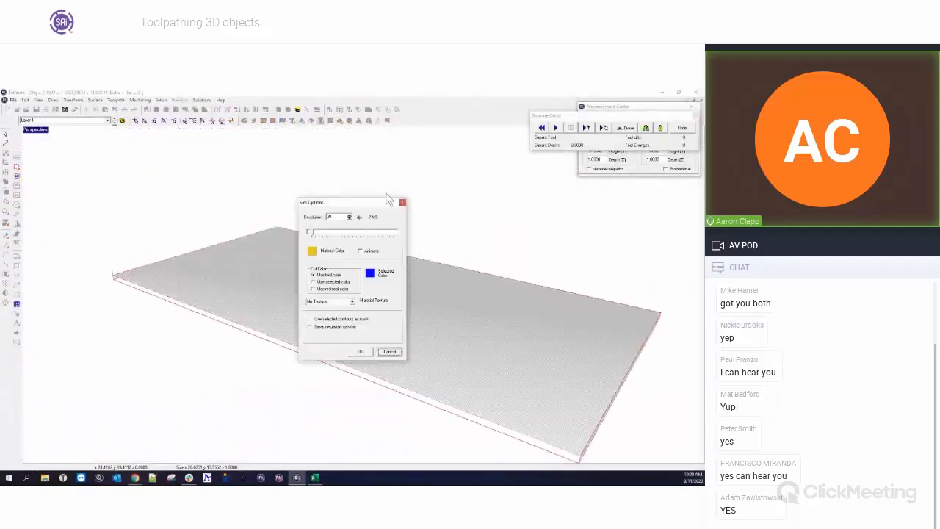
left_click(359, 352)
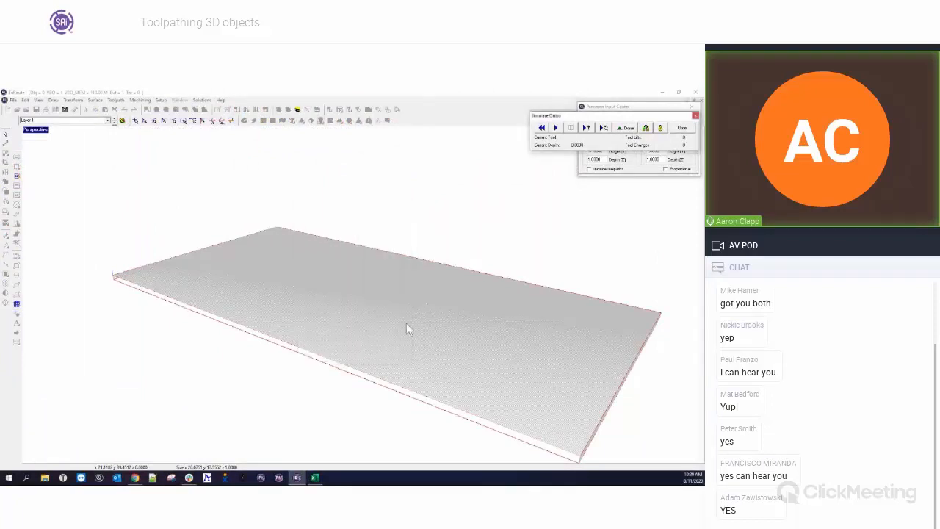
left_click(556, 127)
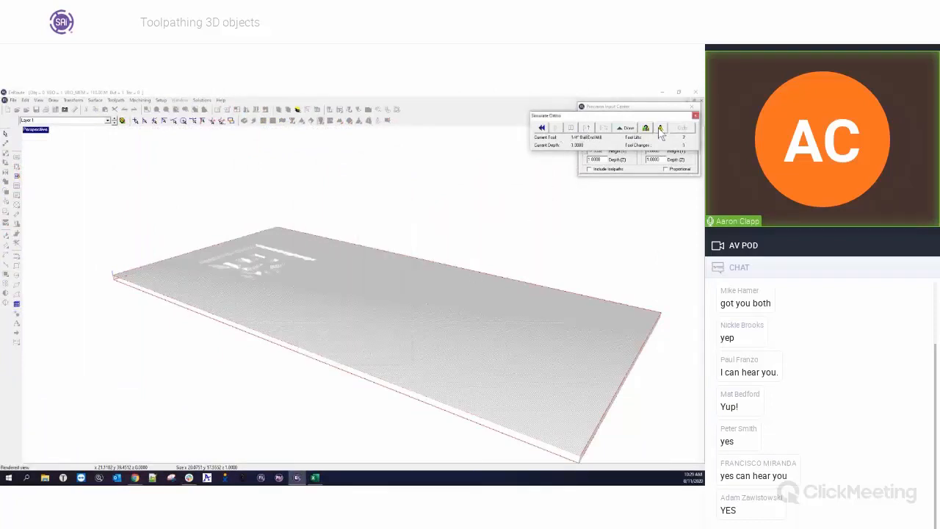
scroll(412, 296, "up", 5)
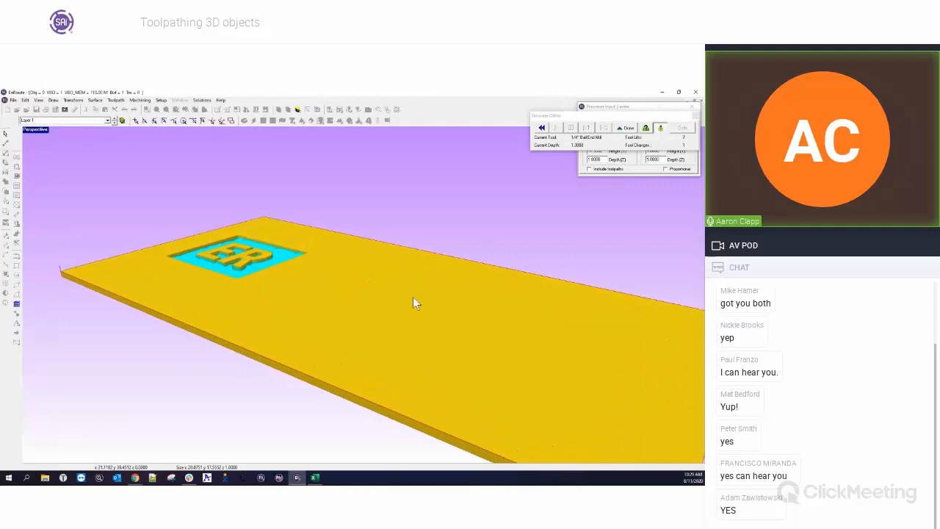
middle_click_drag(181, 281, 359, 393)
mouse_move(189, 314)
middle_mouse_down()
mouse_move(413, 346)
mouse_move(197, 307)
middle_mouse_up()
scroll(414, 316, "up", 2)
scroll(413, 316, "up", 3)
middle_click_drag(409, 320, 534, 298)
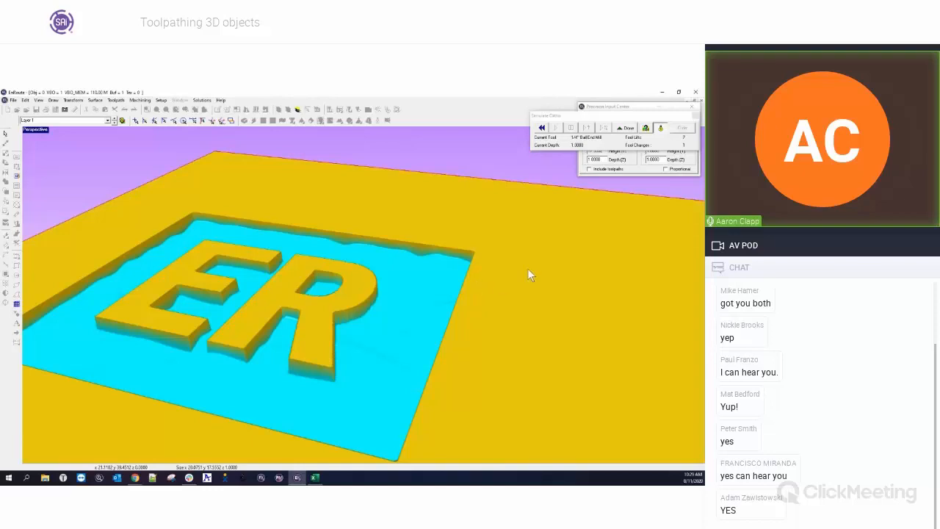
left_click(624, 129)
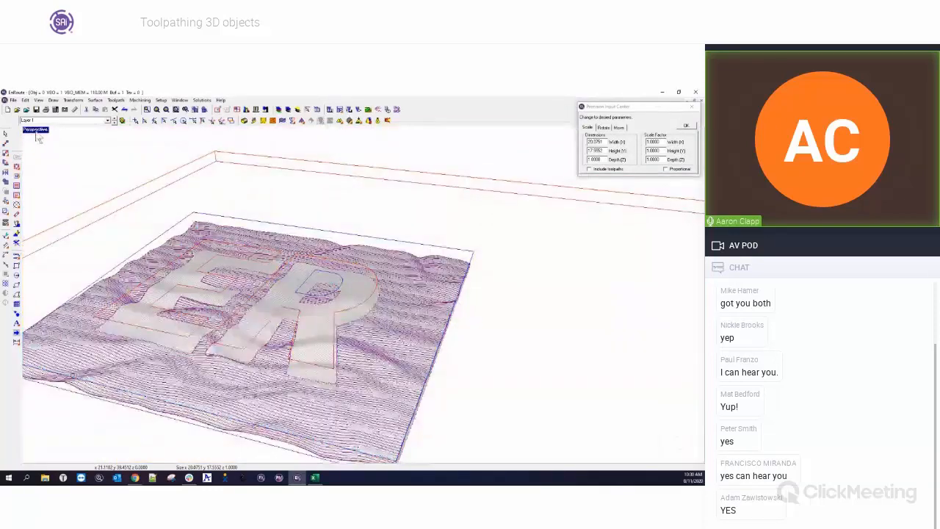
Box-select the ER relief together with its letter toolpath in top view and run a rendered simulation of it.
double_click(34, 131)
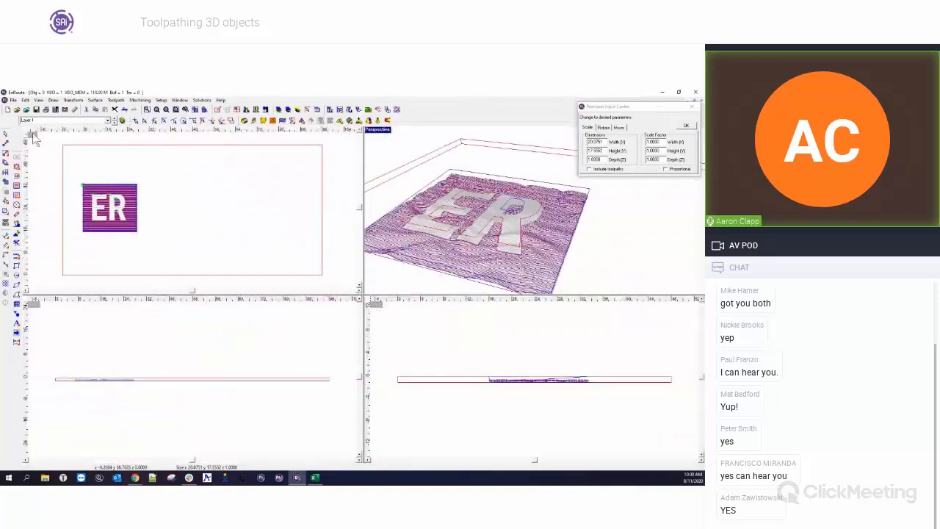
double_click(33, 136)
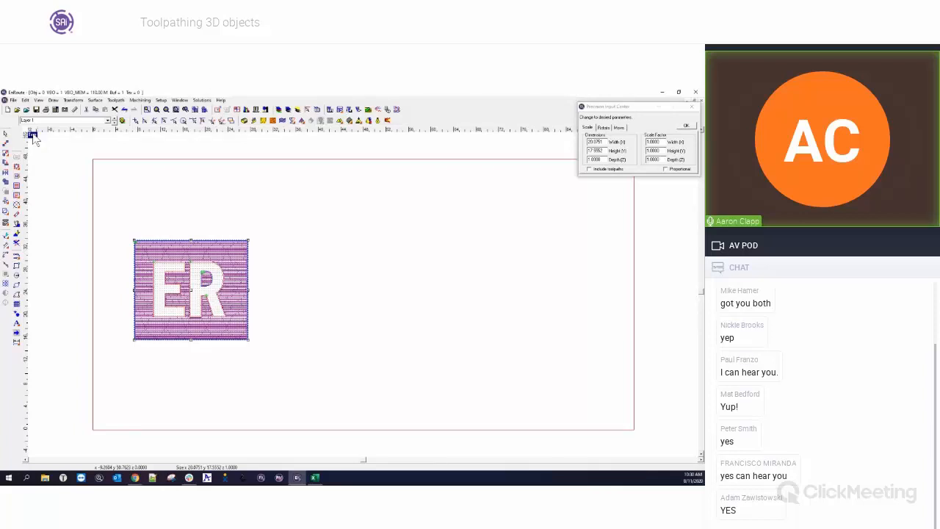
left_click(330, 325)
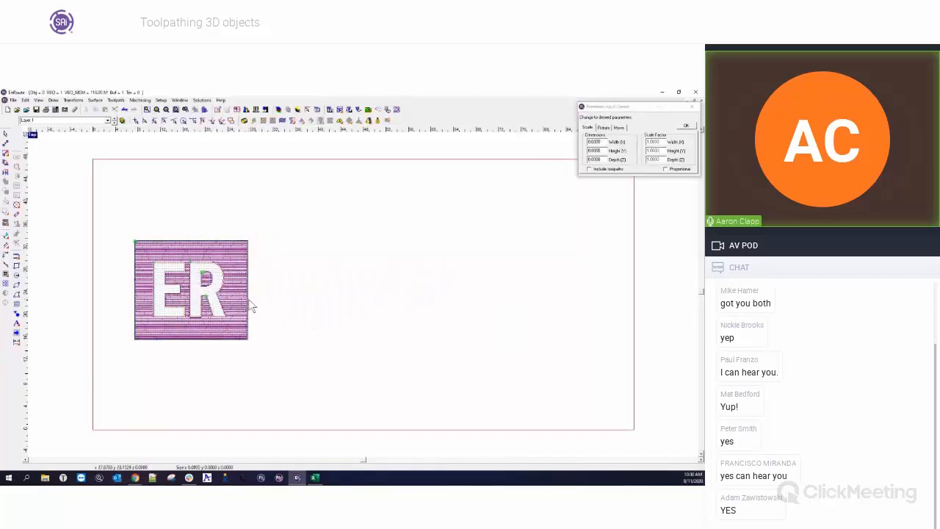
scroll(124, 255, "up", 3)
left_click(157, 232)
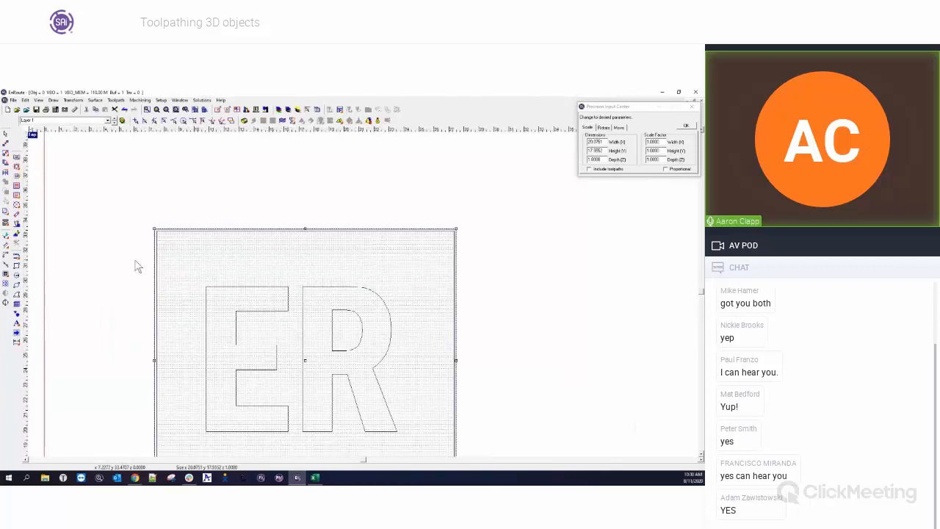
left_click(136, 269)
scroll(147, 273, "down", 2)
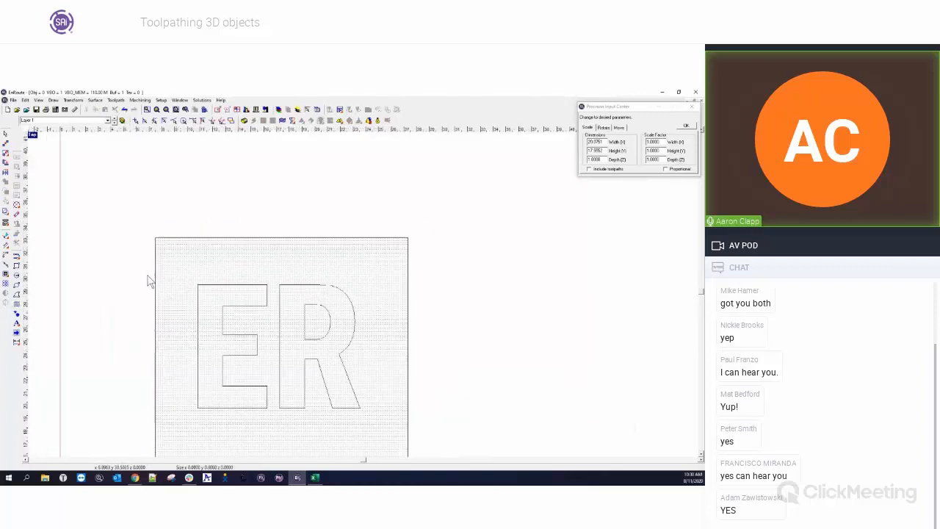
left_click_drag(141, 235, 353, 426)
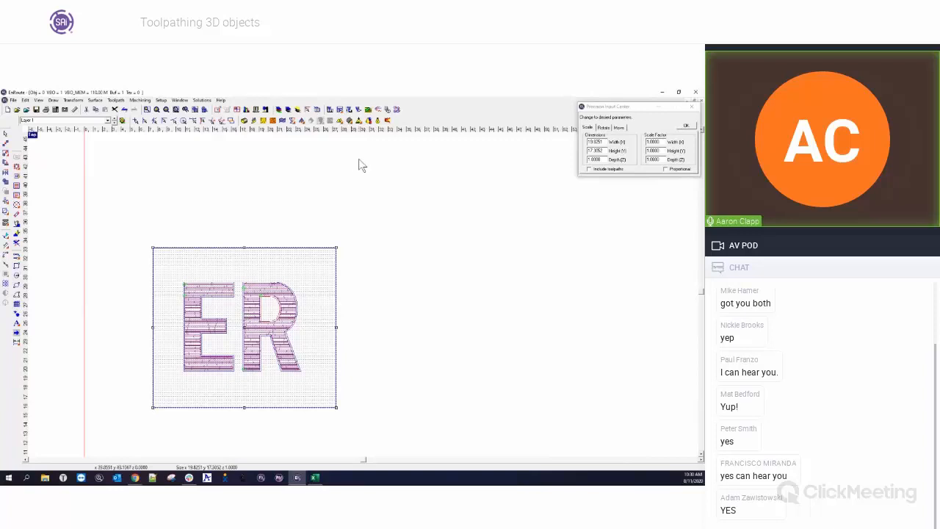
left_click(396, 110)
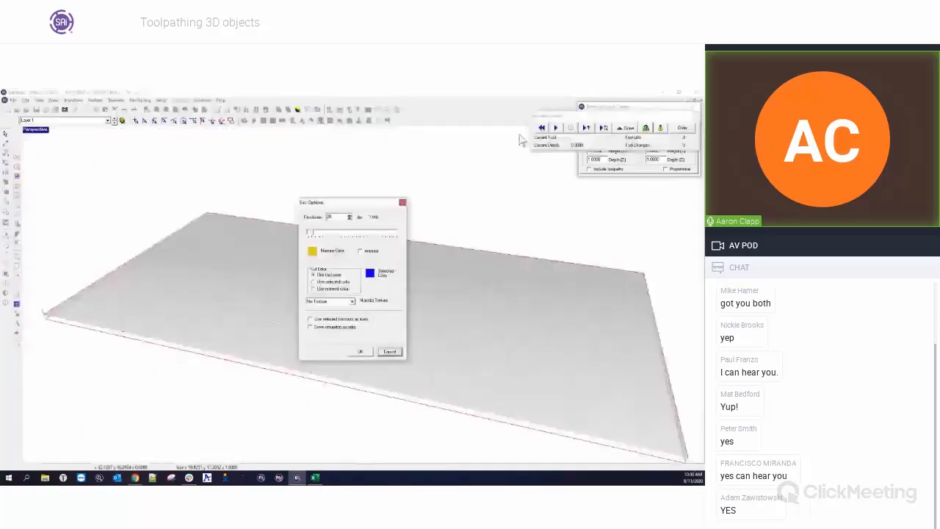
left_click(362, 352)
left_click(556, 129)
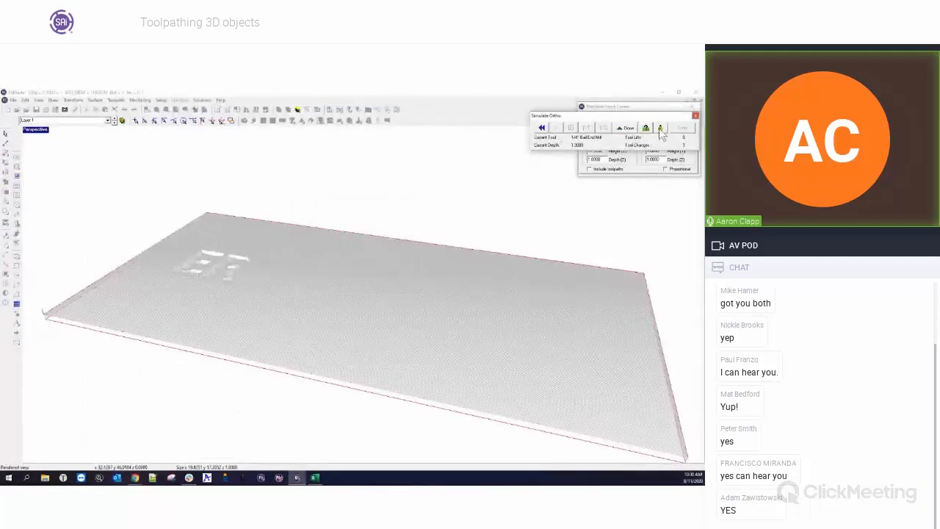
left_click(660, 128)
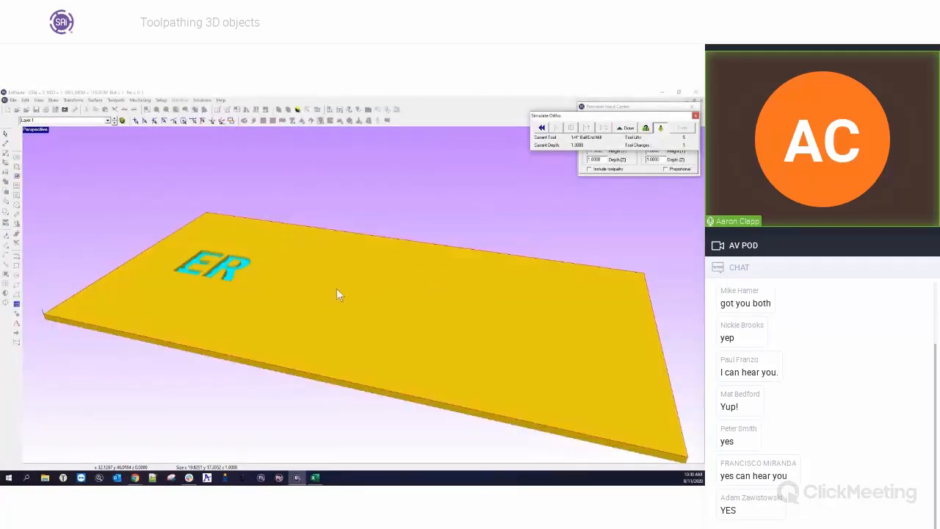
Examine the simulated ER letter pockets from several angles, then leave simulation and return to the single top view.
scroll(177, 261, "up", 3)
scroll(169, 263, "up", 1)
middle_click_drag(162, 265, 321, 315)
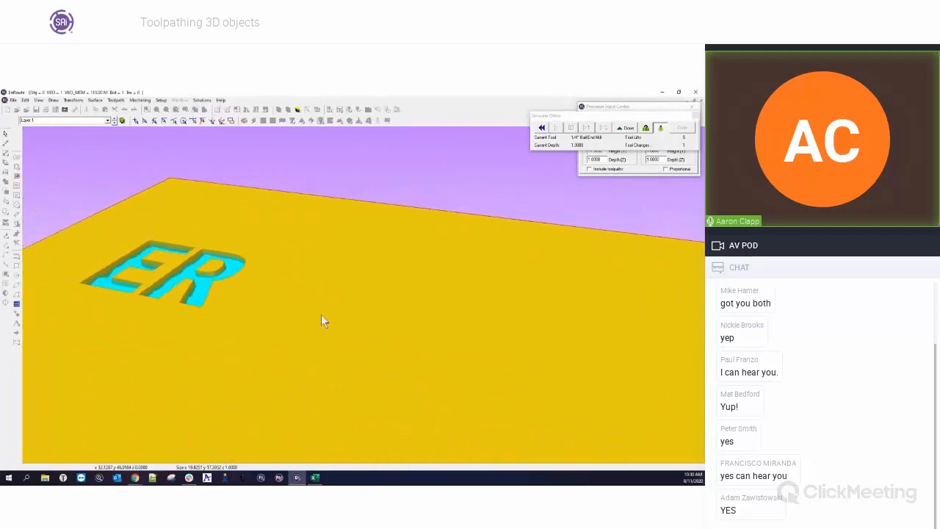
middle_click_drag(260, 308, 304, 318)
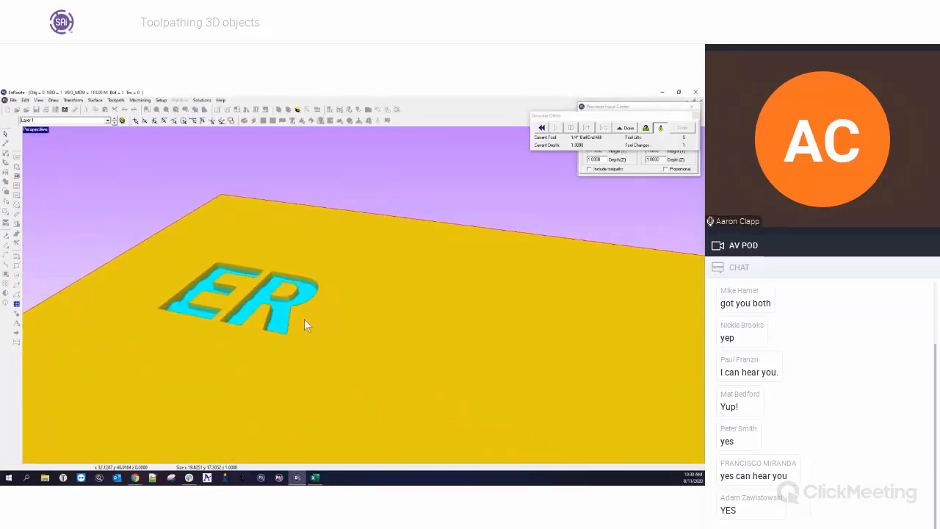
scroll(304, 318, "up", 3)
middle_click_drag(296, 355, 435, 370)
middle_click_drag(224, 321, 300, 416)
middle_click_drag(327, 342, 158, 247)
middle_click_drag(286, 325, 269, 299)
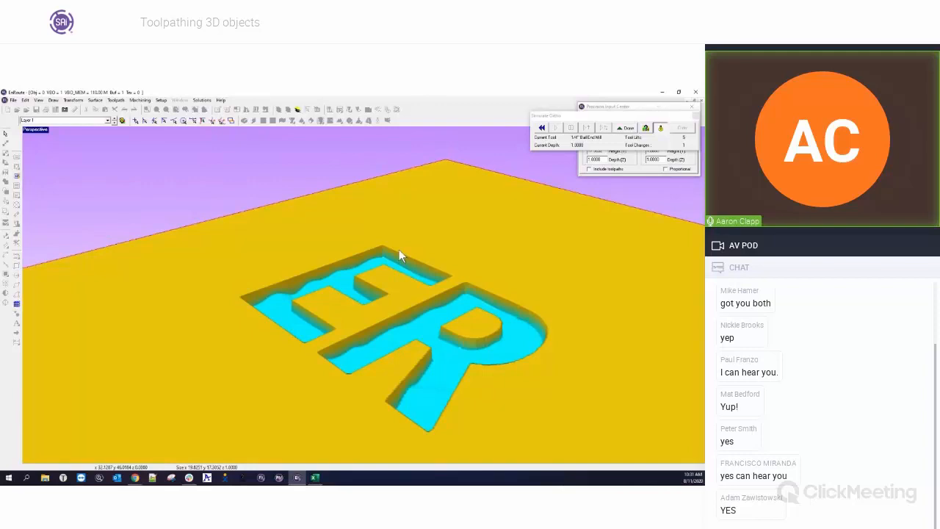
left_click(626, 128)
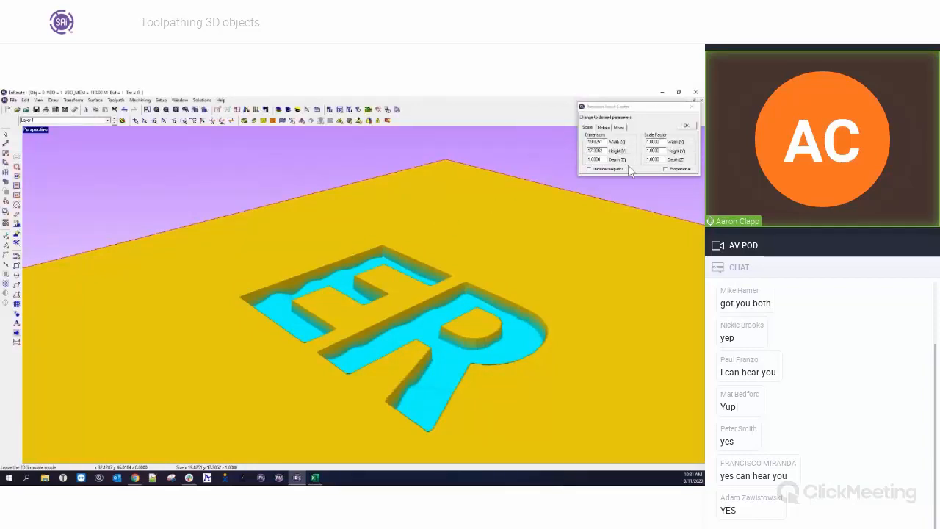
double_click(38, 130)
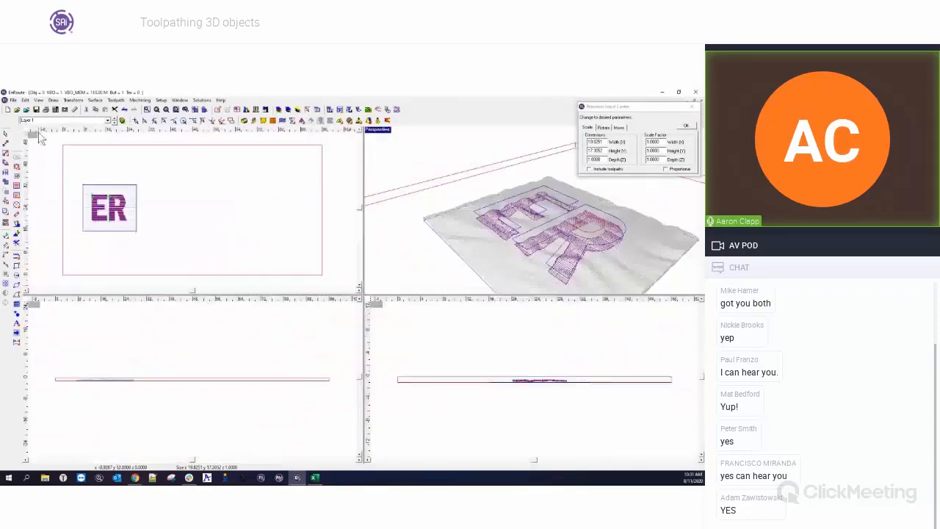
double_click(33, 136)
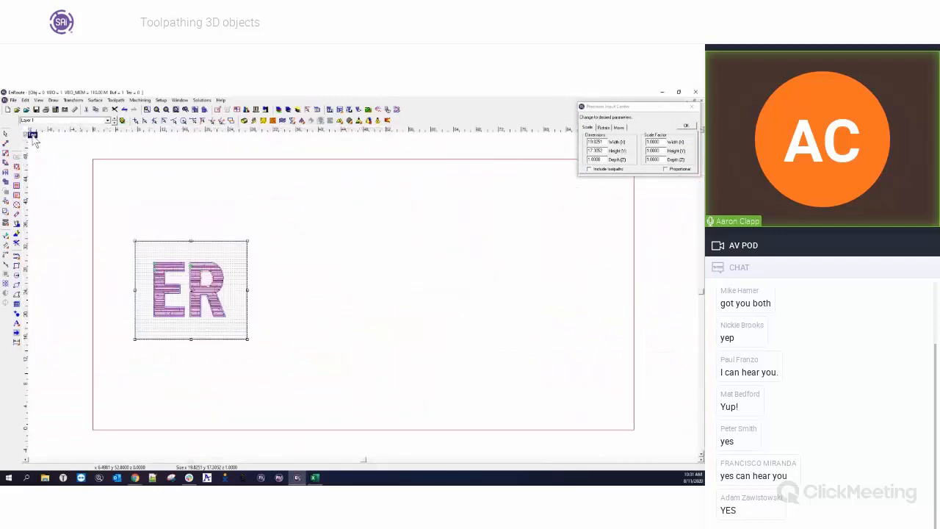
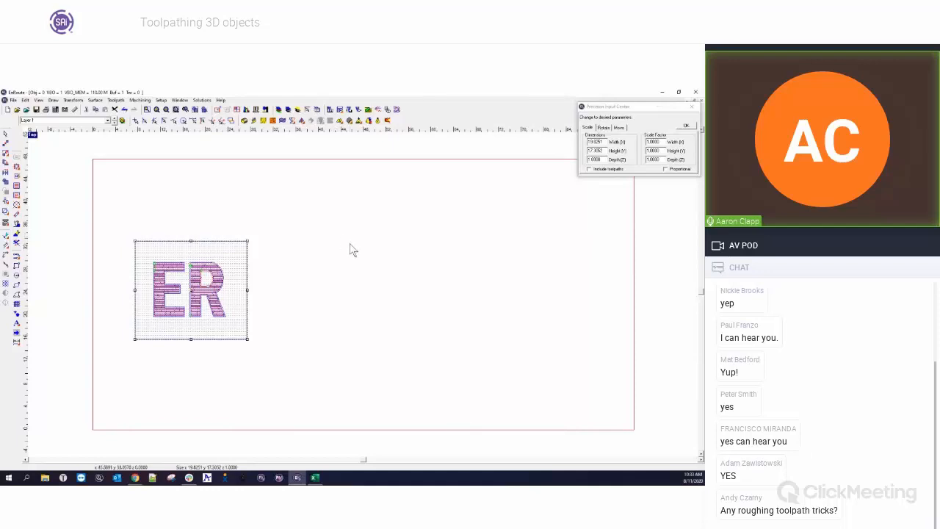
Close the precision input dialog and open the file Advanced Example.rou.
left_click(690, 106)
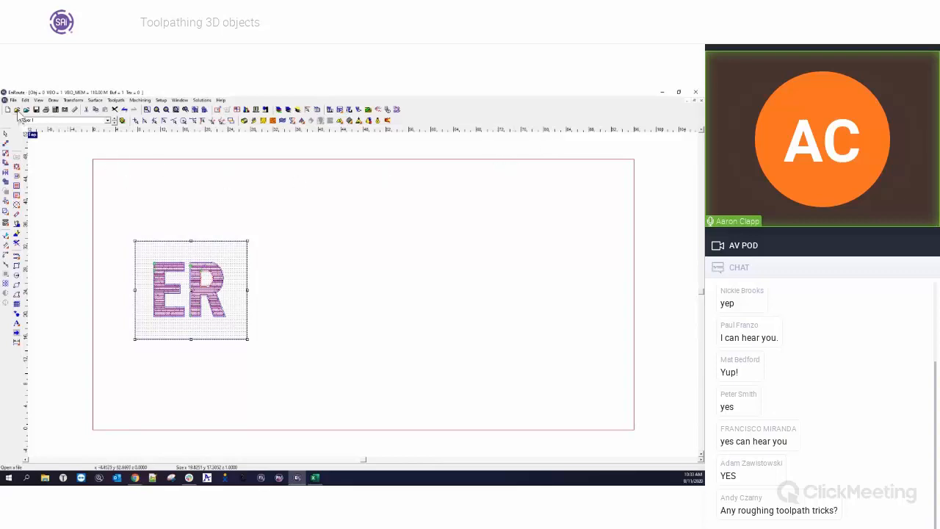
left_click(16, 110)
scroll(366, 246, "down", 10)
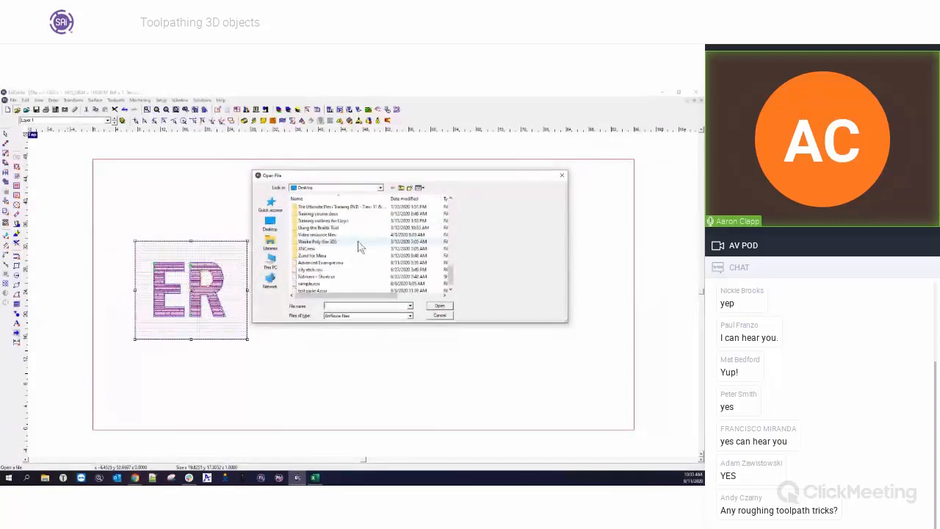
left_click(329, 256)
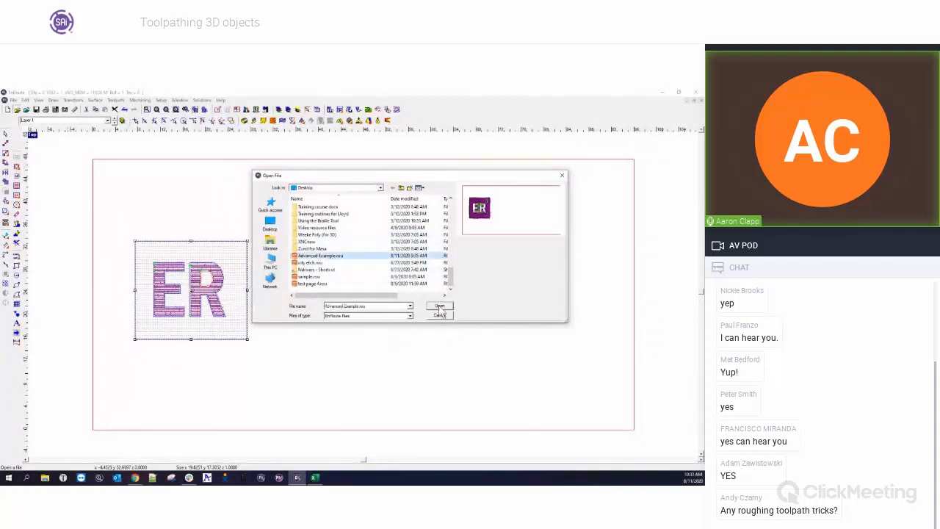
left_click(440, 307)
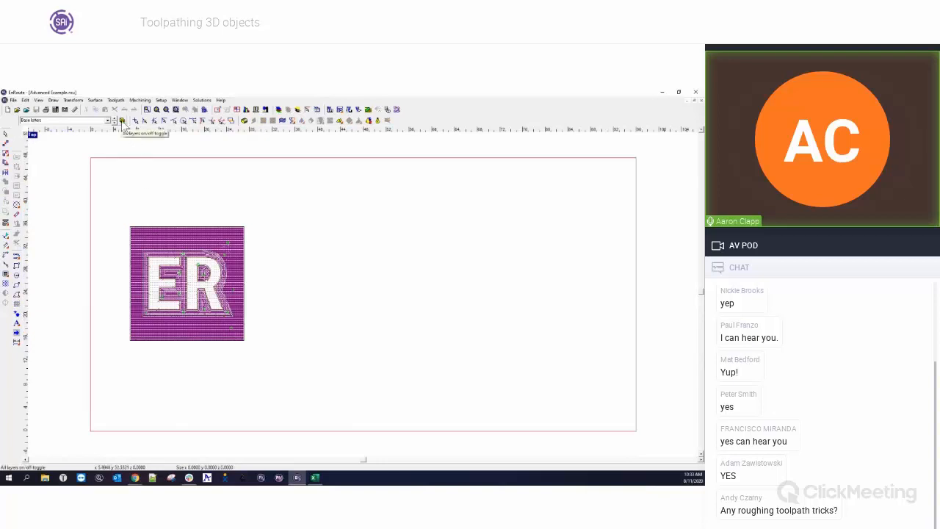
Show only the Base relief layer and view it rendered, then switch back to wireframe.
left_click(108, 121)
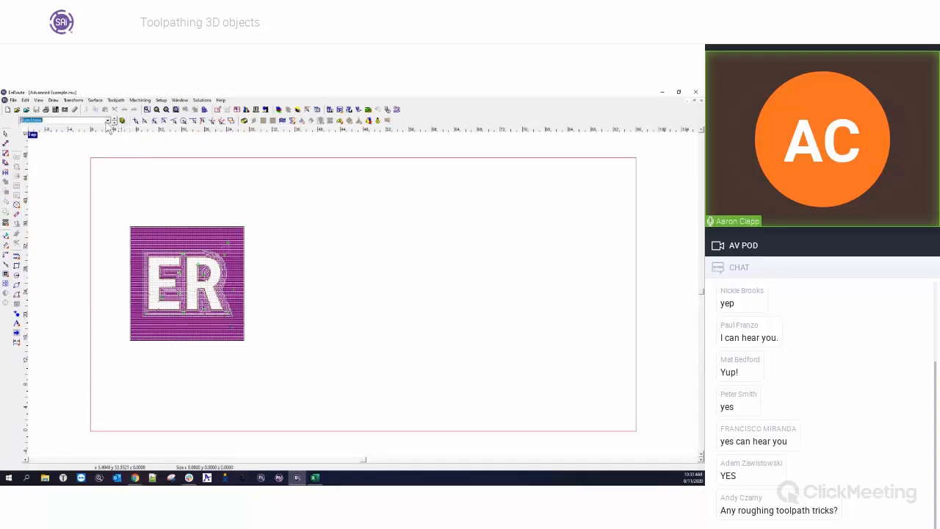
left_click(108, 126)
left_click(122, 122)
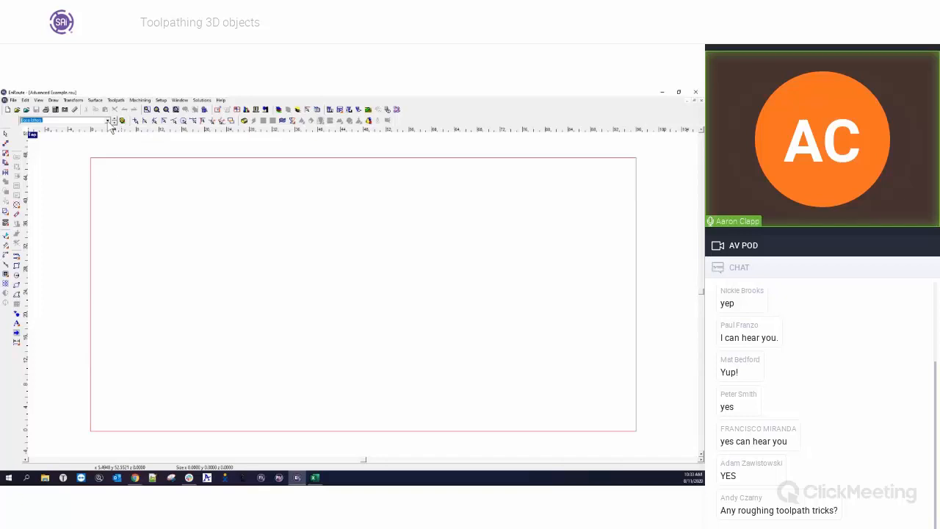
left_click(113, 122)
left_click(326, 188)
left_click(379, 122)
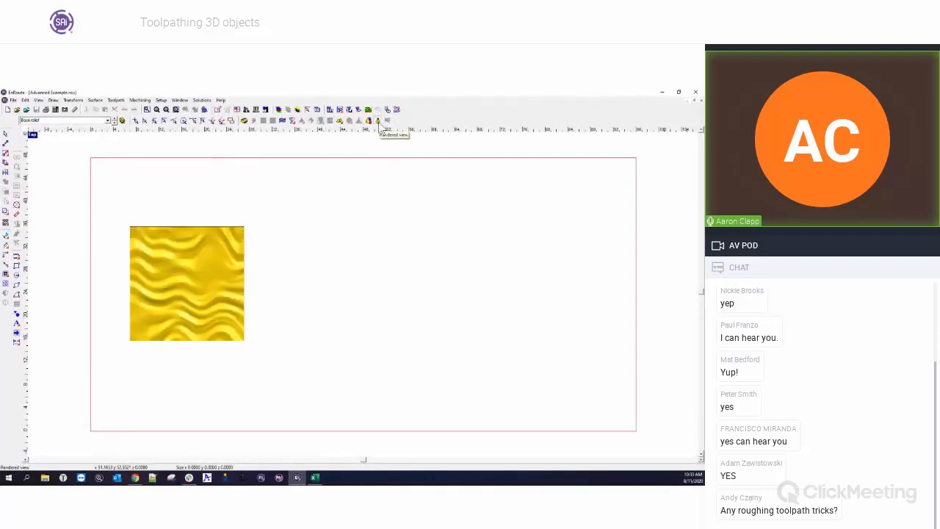
left_click(378, 122)
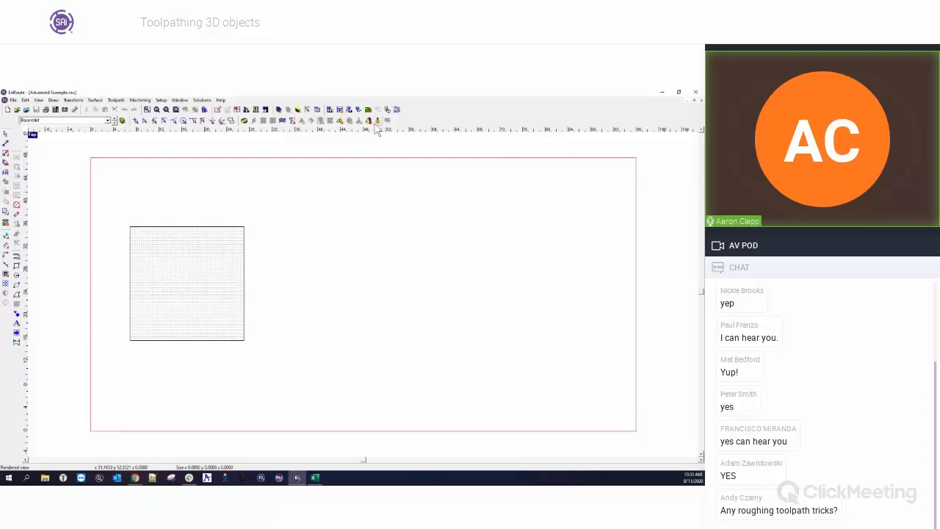
Switch to the Raised Flat portion layer and zoom in on its toolpath over the relief.
left_click(108, 121)
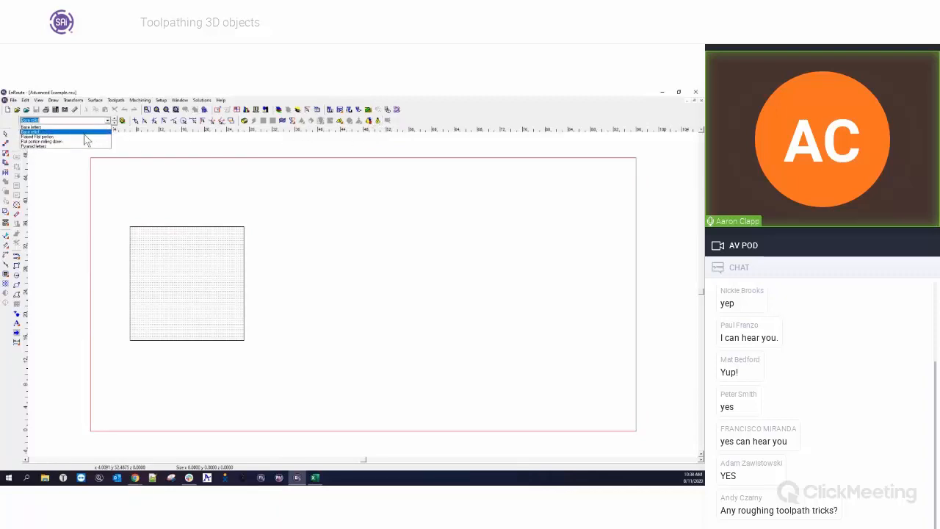
left_click(83, 136)
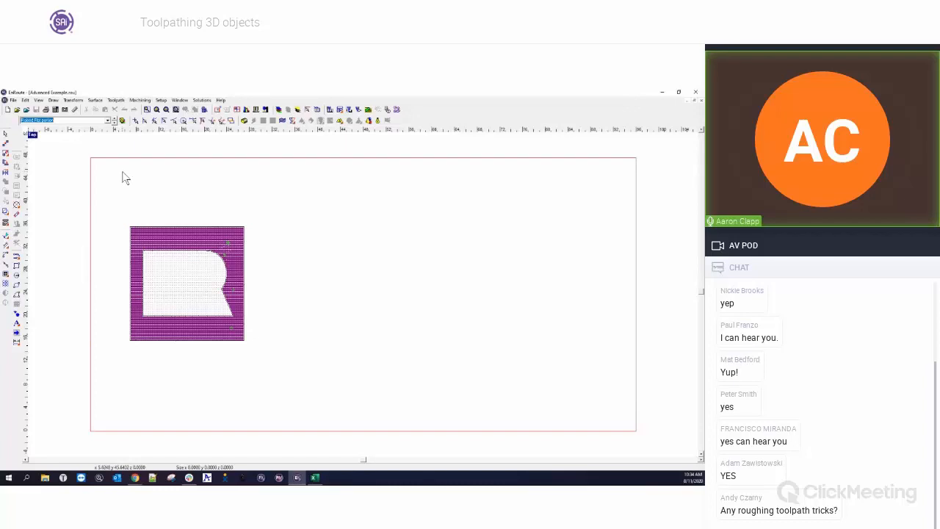
scroll(155, 259, "up", 2)
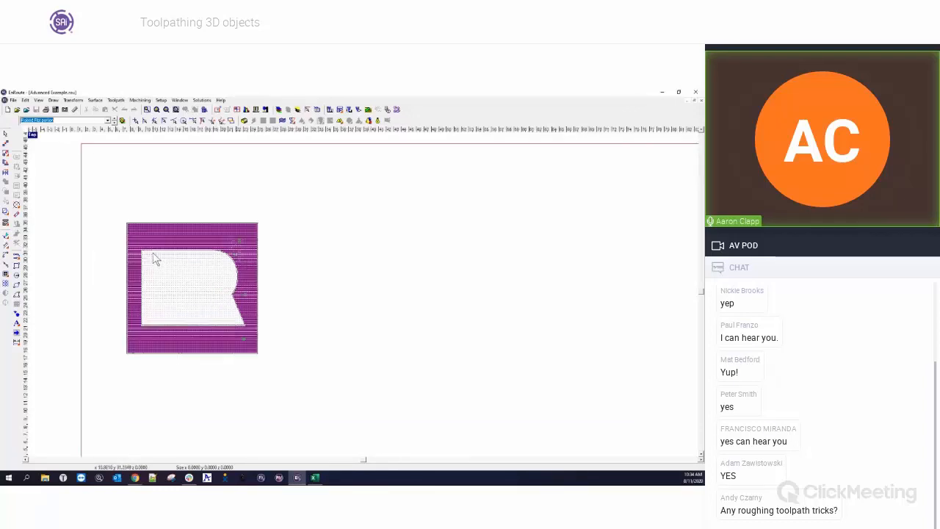
scroll(155, 259, "up", 1)
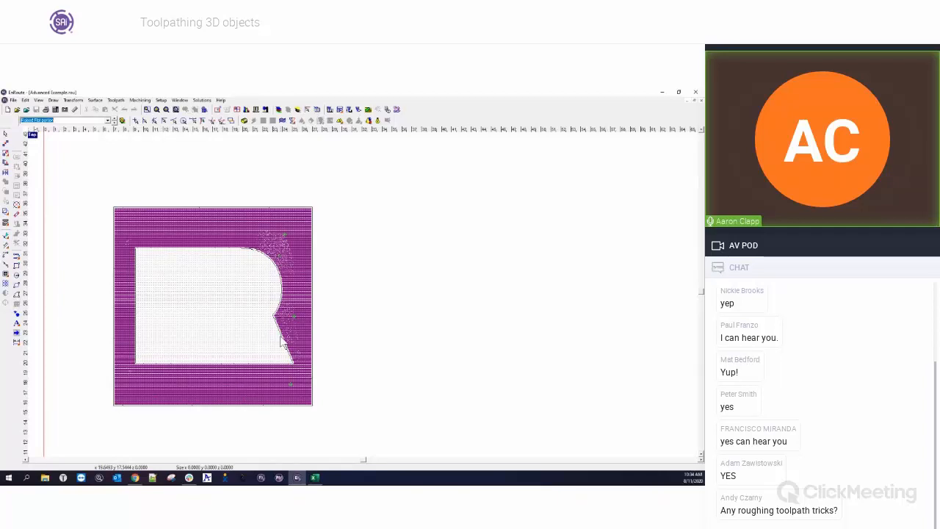
Run a rendered simulation of the raised flat portion toolpath, examine it up close, then return to single top view.
left_click(368, 109)
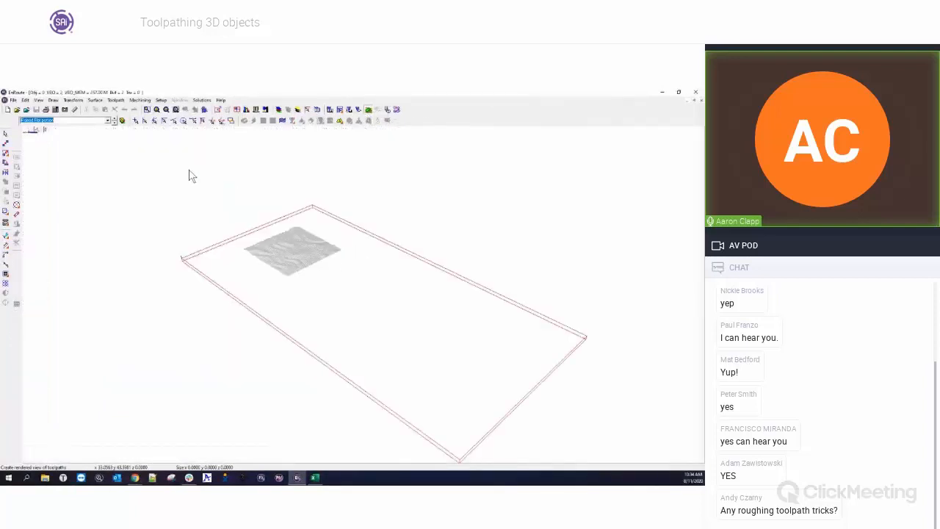
left_click(360, 351)
left_click(556, 127)
left_click(661, 129)
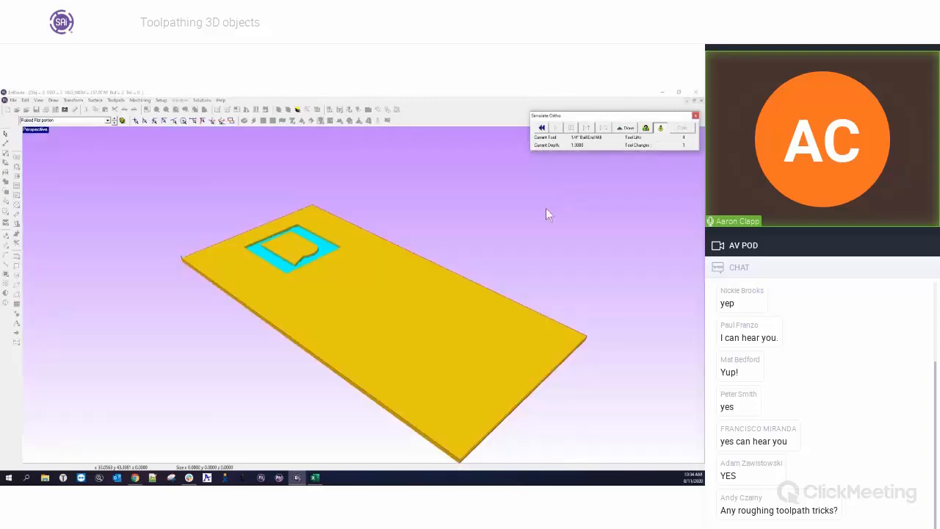
middle_click_drag(258, 253, 311, 294)
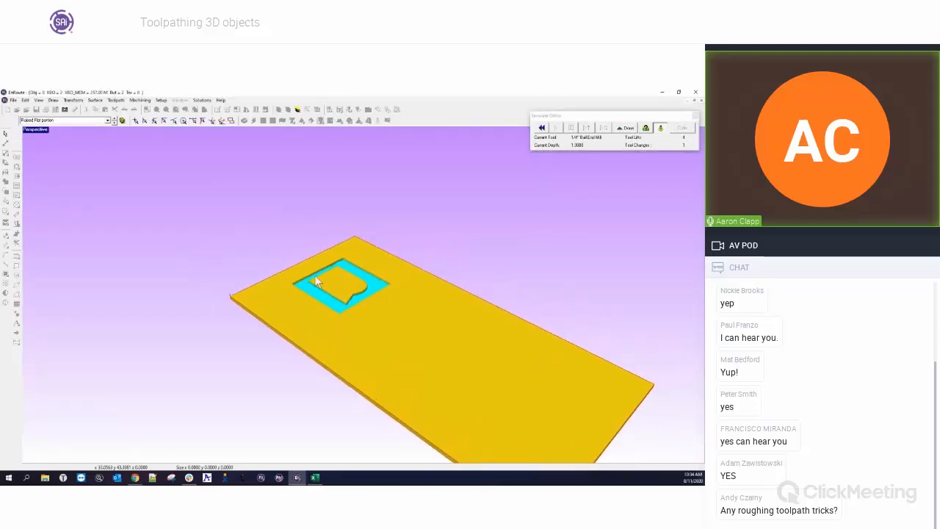
scroll(315, 275, "up", 5)
scroll(644, 315, "up", 1)
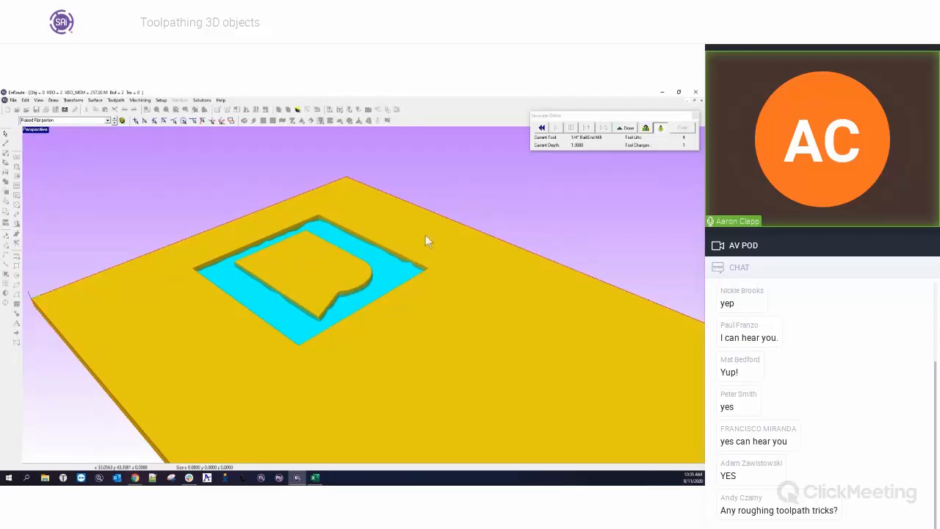
double_click(35, 130)
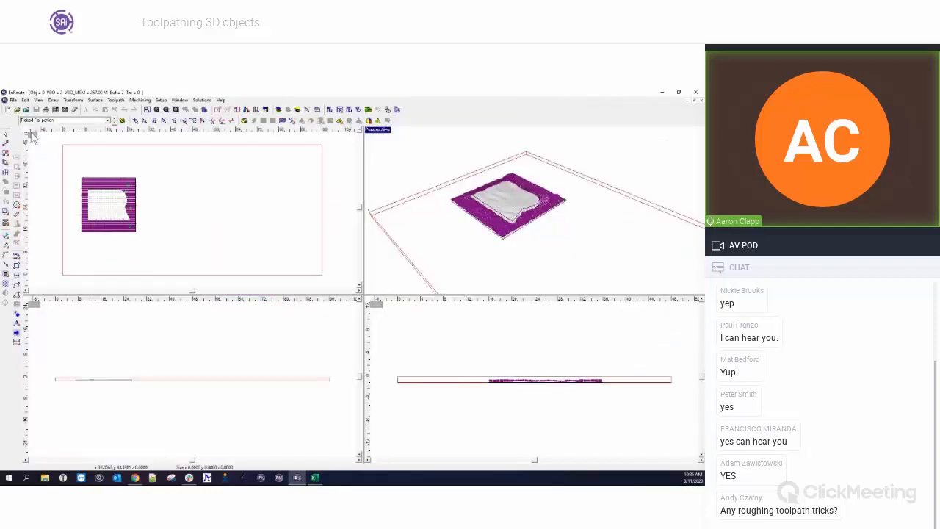
double_click(35, 131)
Switch to the Flat portion milling down layer and zoom in on its ER letter toolpath.
left_click(108, 120)
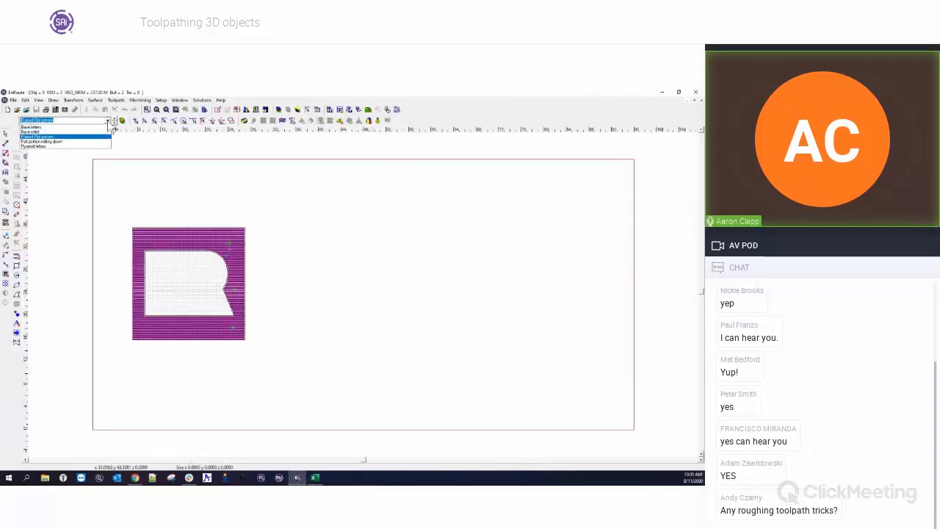
left_click(77, 141)
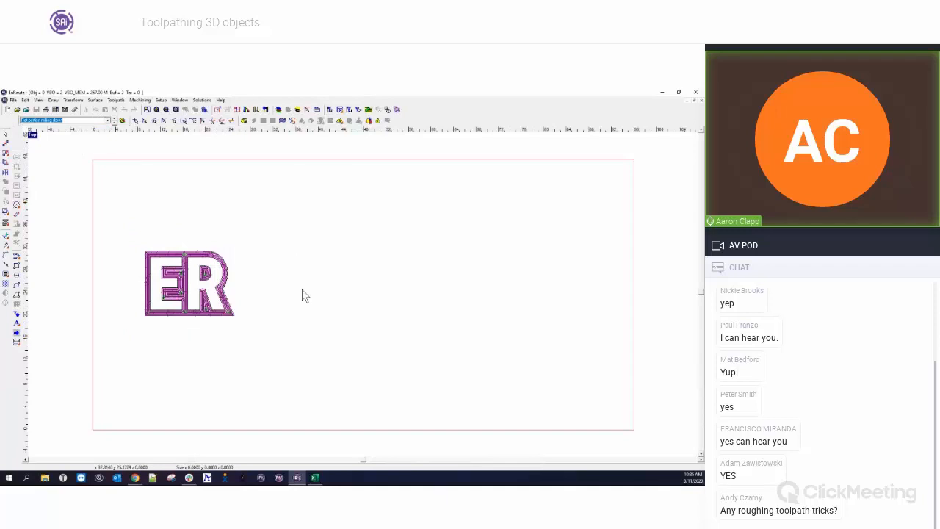
left_click(278, 315)
scroll(150, 304, "up", 3)
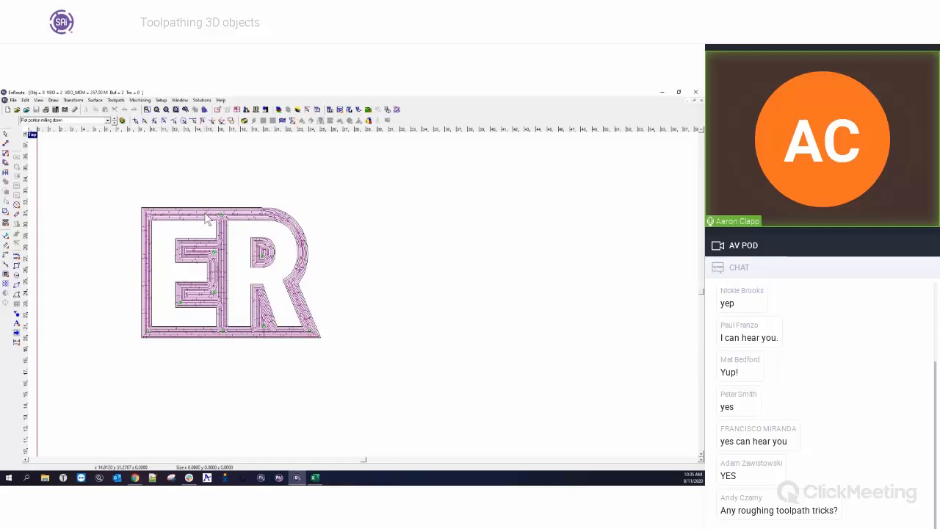
Switch to the Pyramid letters layer, display only that layer, and select the E letter outline.
left_click(66, 120)
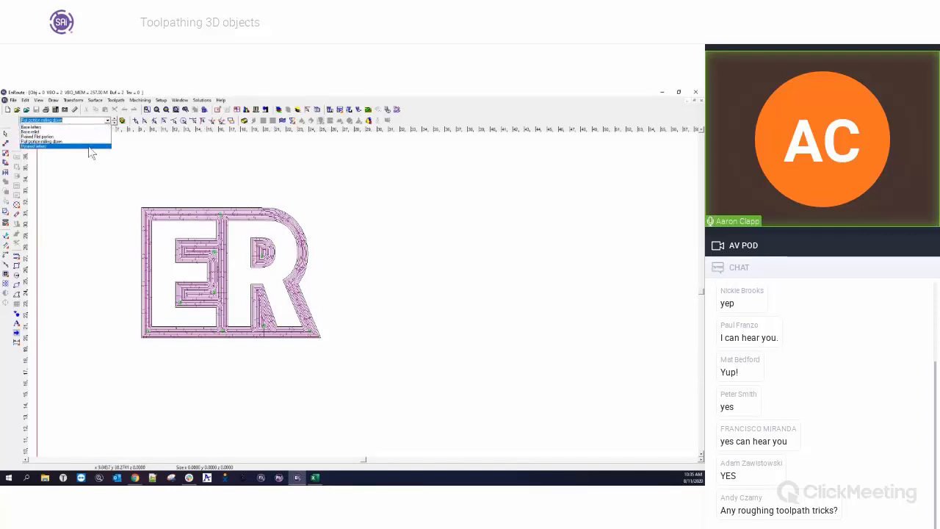
left_click(89, 147)
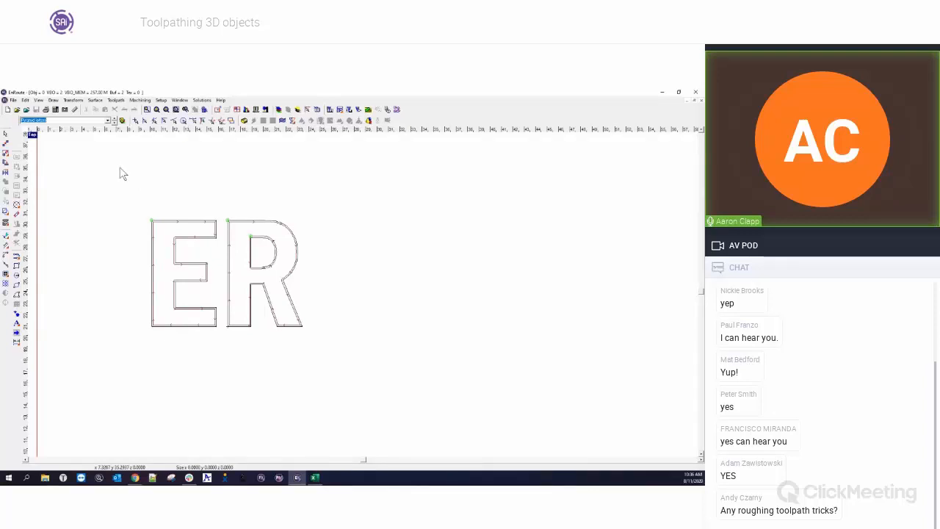
left_click(123, 120)
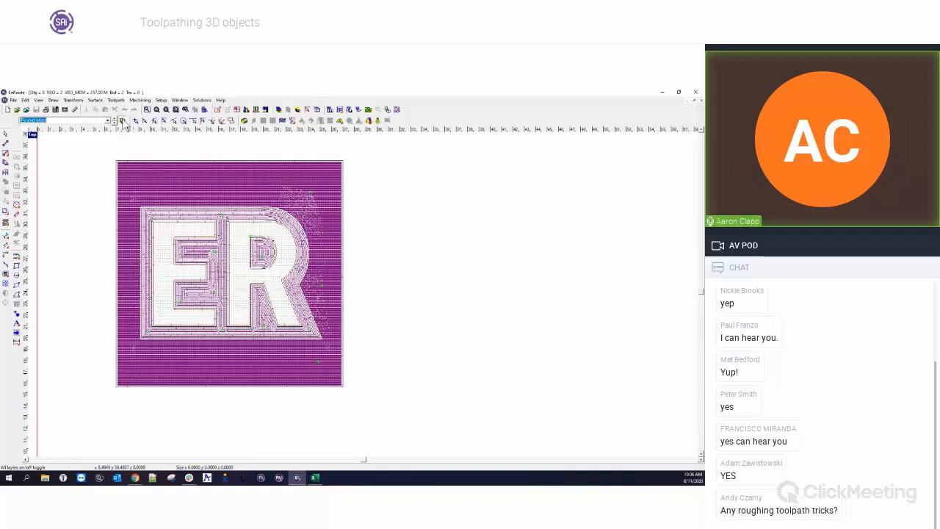
left_click(122, 121)
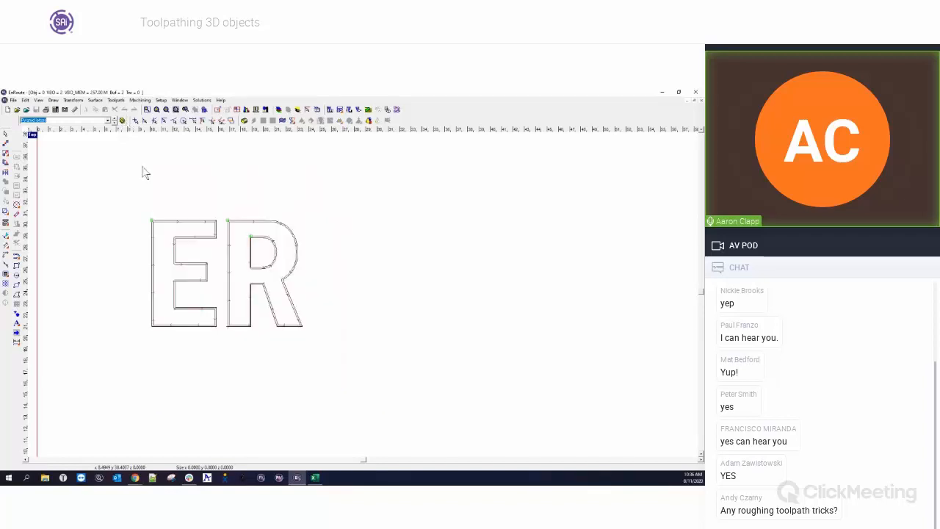
left_click(182, 227)
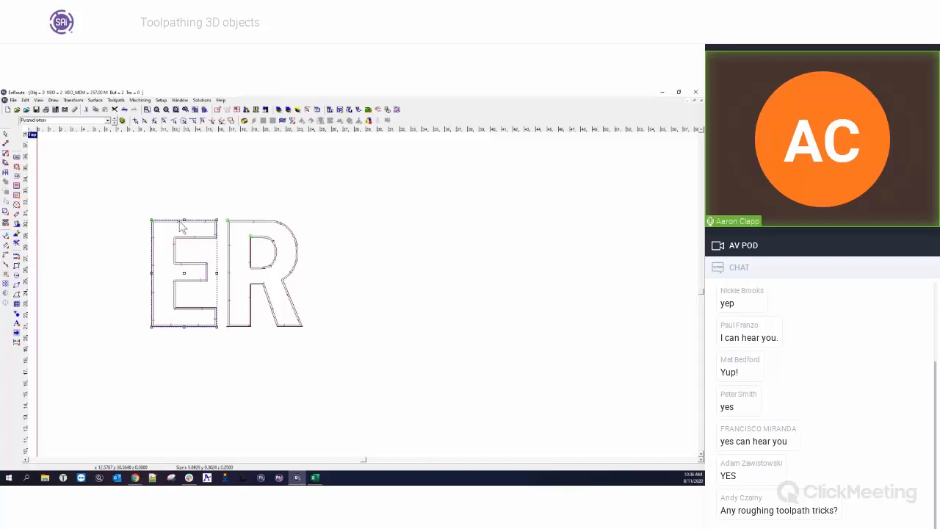
Switch through the Flat portion milling down and Raised Flat portion layers, then show all layers again.
left_click(108, 122)
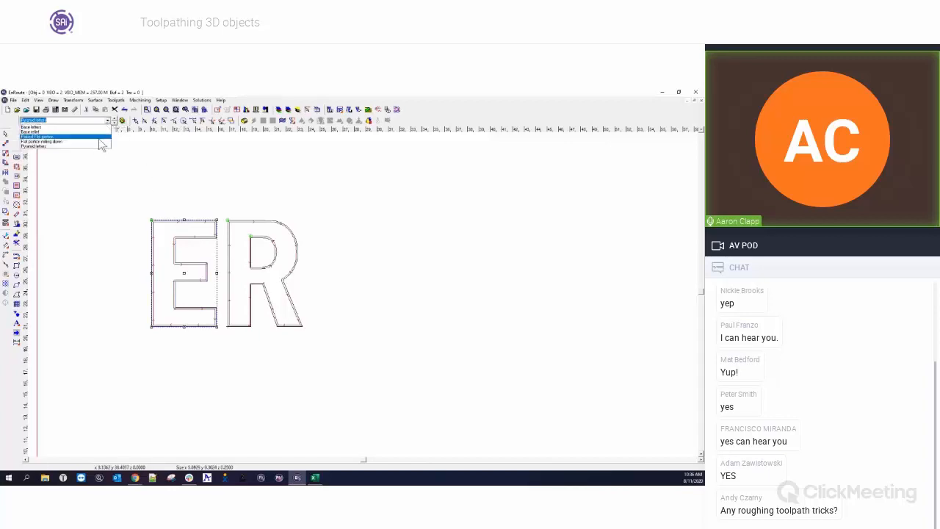
left_click(103, 149)
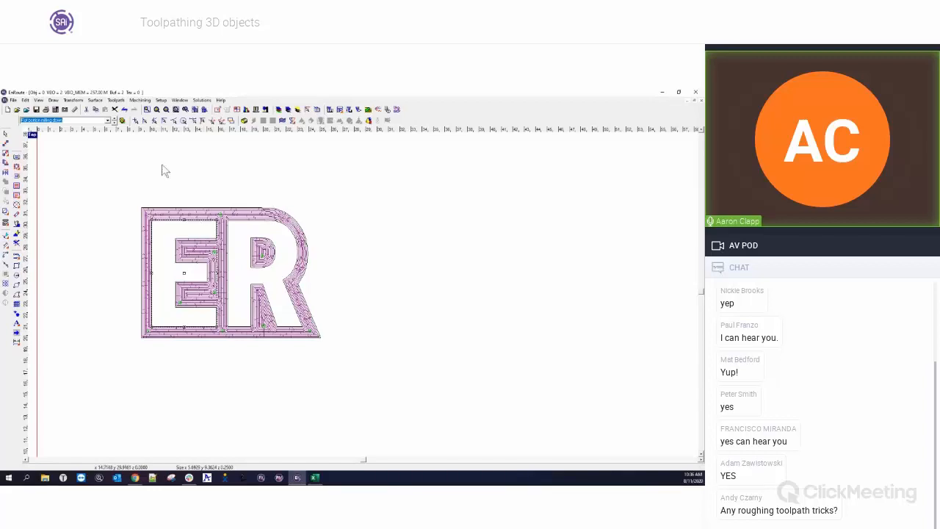
left_click(108, 122)
left_click(95, 141)
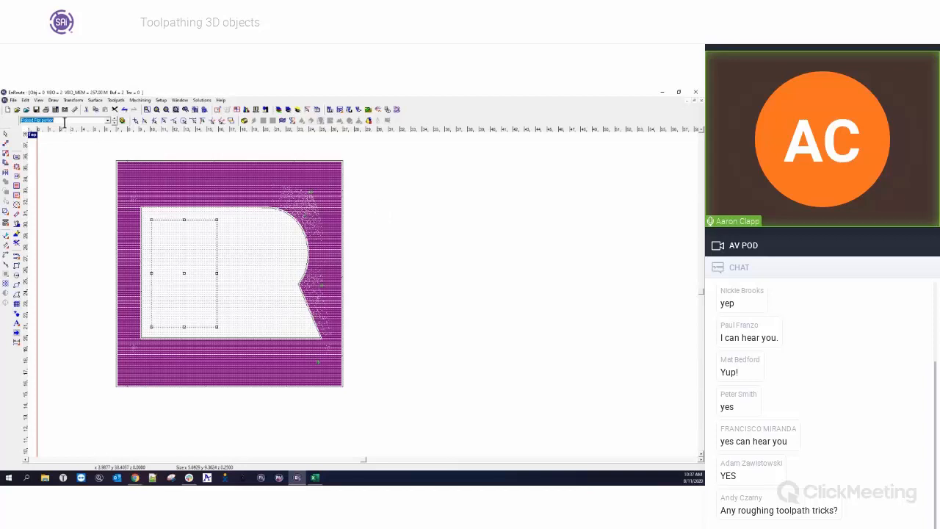
left_click(123, 121)
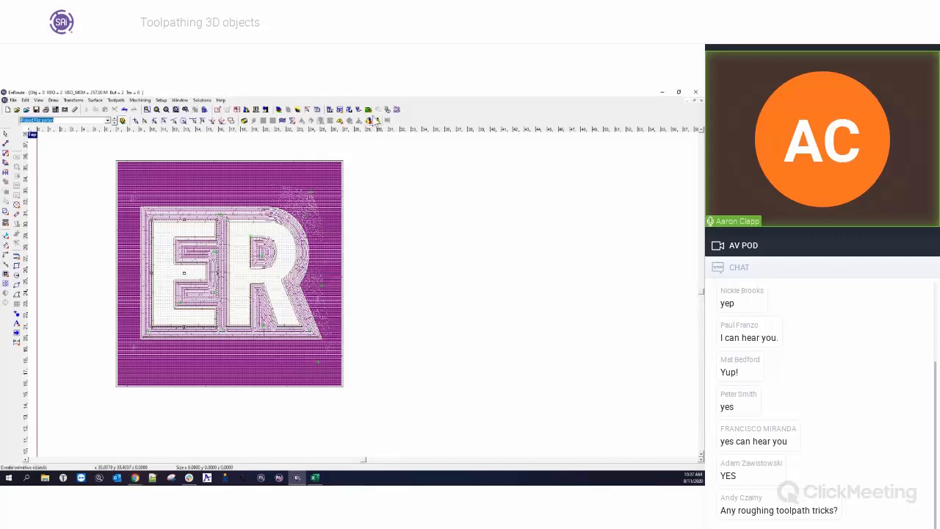
Run a rendered simulation of all toolpaths and examine the machined ER relief from several angles.
left_click(375, 121)
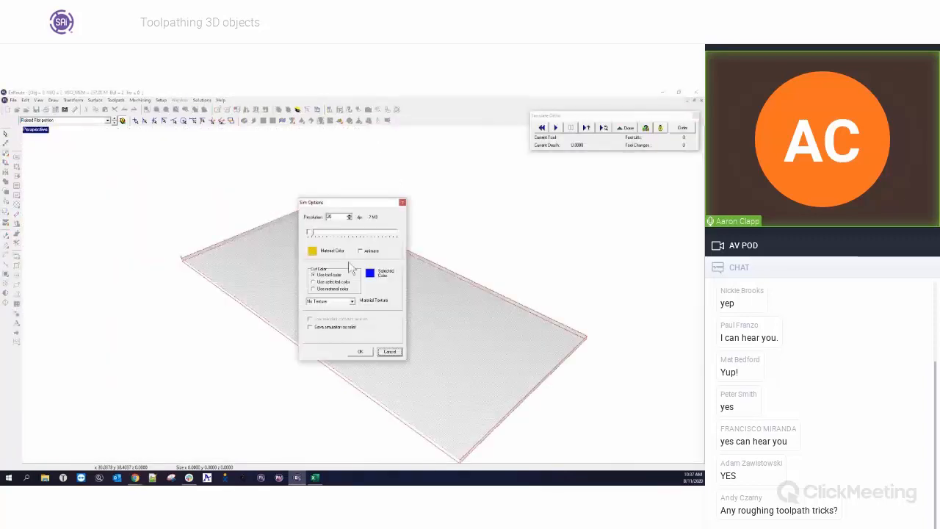
left_click(361, 352)
left_click(555, 128)
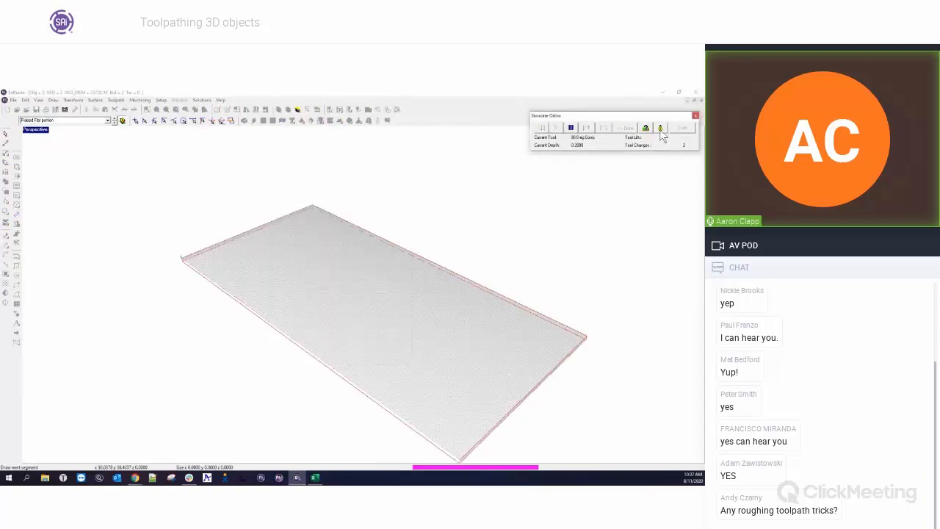
left_click(662, 130)
middle_click_drag(291, 285, 343, 321)
scroll(331, 321, "up", 5)
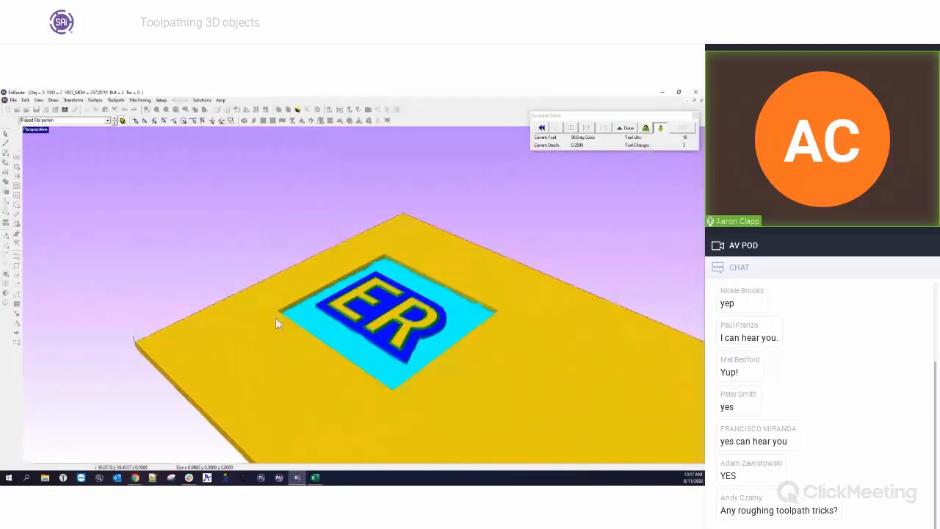
scroll(275, 317, "up", 1)
scroll(451, 341, "up", 4)
middle_click_drag(445, 383, 472, 303)
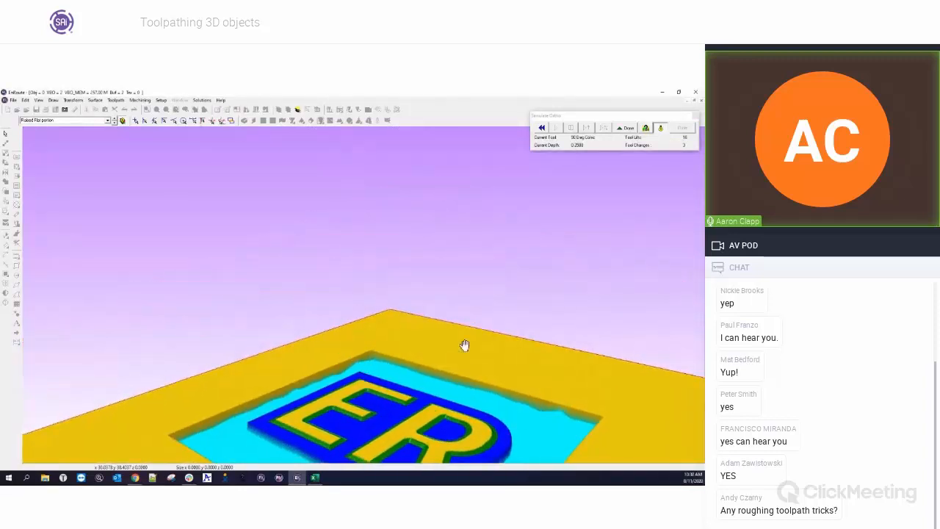
middle_click_drag(463, 346, 456, 312)
middle_click_drag(487, 360, 240, 408)
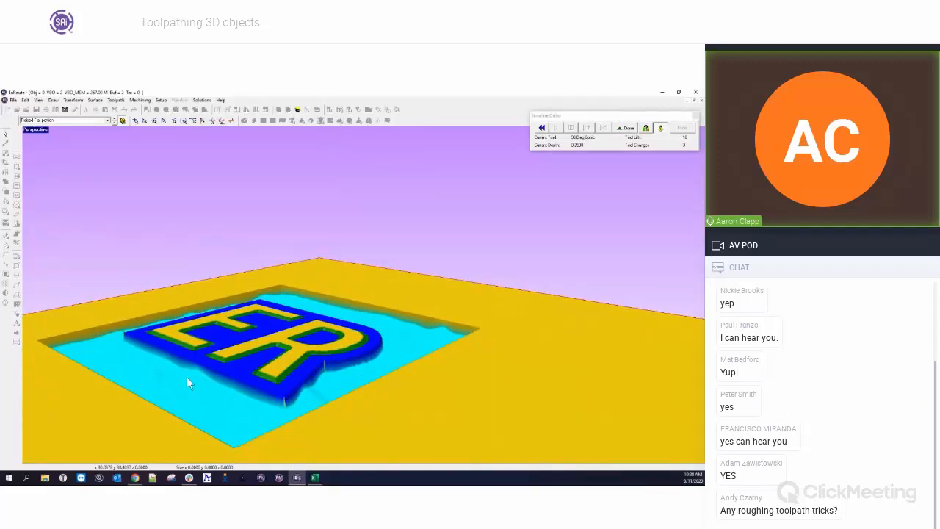
middle_click_drag(187, 377, 395, 388)
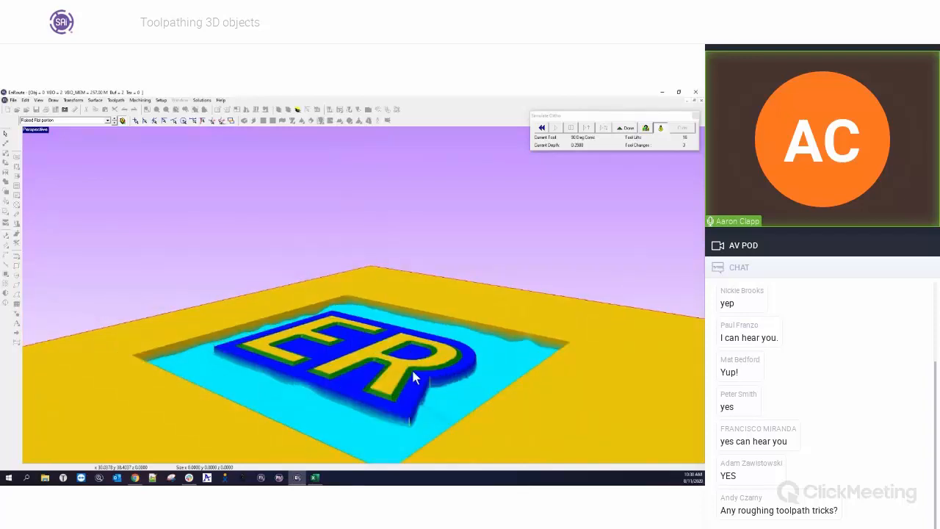
Orbit the simulated ER relief further to inspect the milled pocket and letter edges.
middle_click_drag(319, 378, 431, 330)
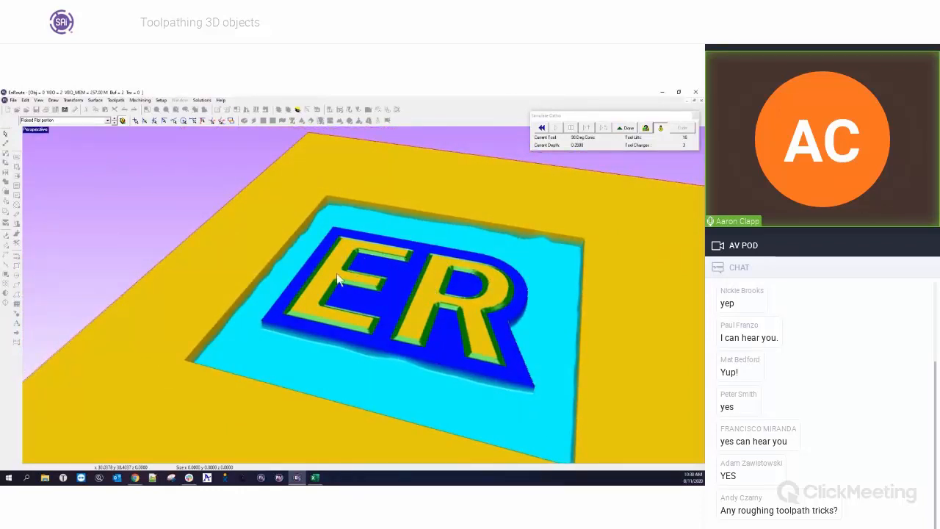
middle_click_drag(338, 279, 392, 334)
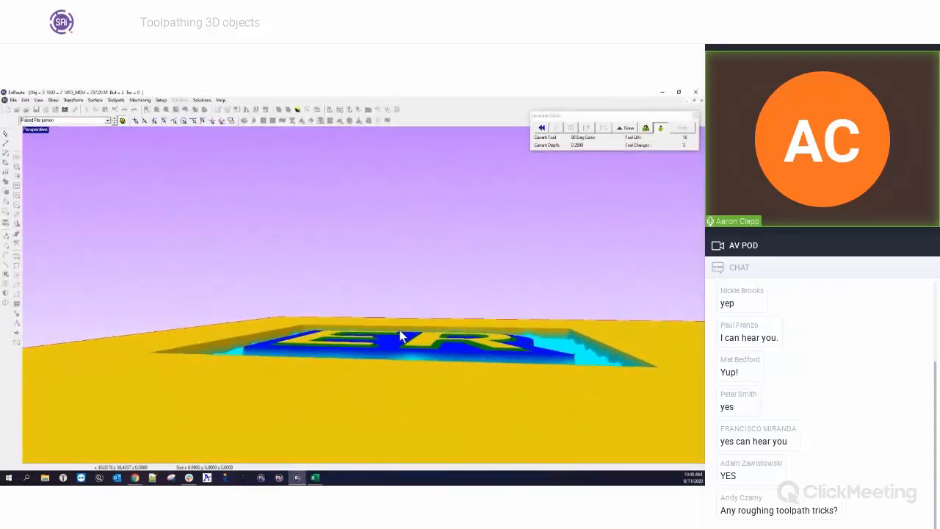
middle_click_drag(411, 284, 360, 290)
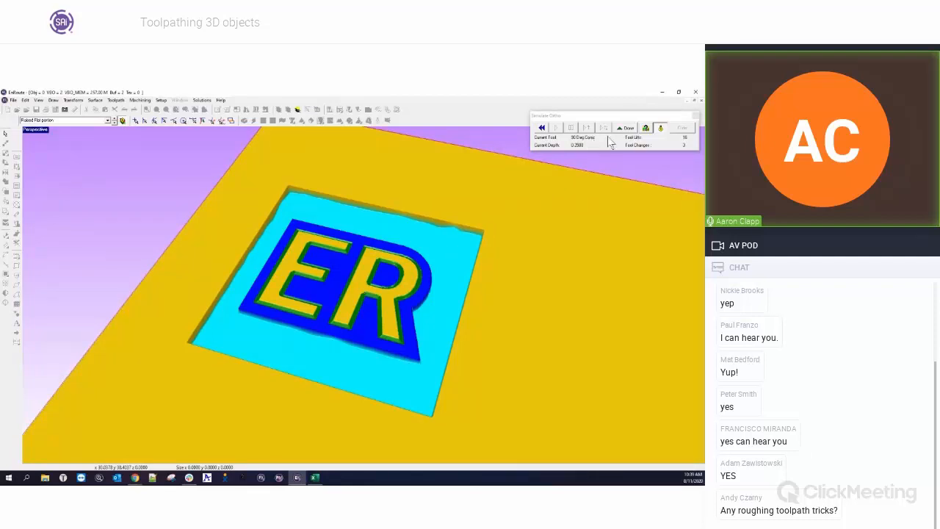
Close the simulation and switch to the other open drawing containing the wavy relief.
left_click(626, 129)
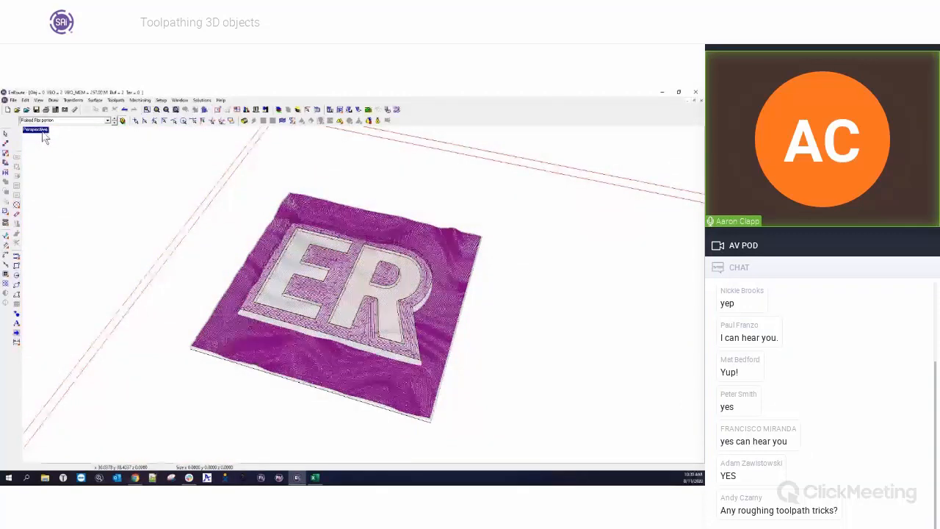
double_click(43, 131)
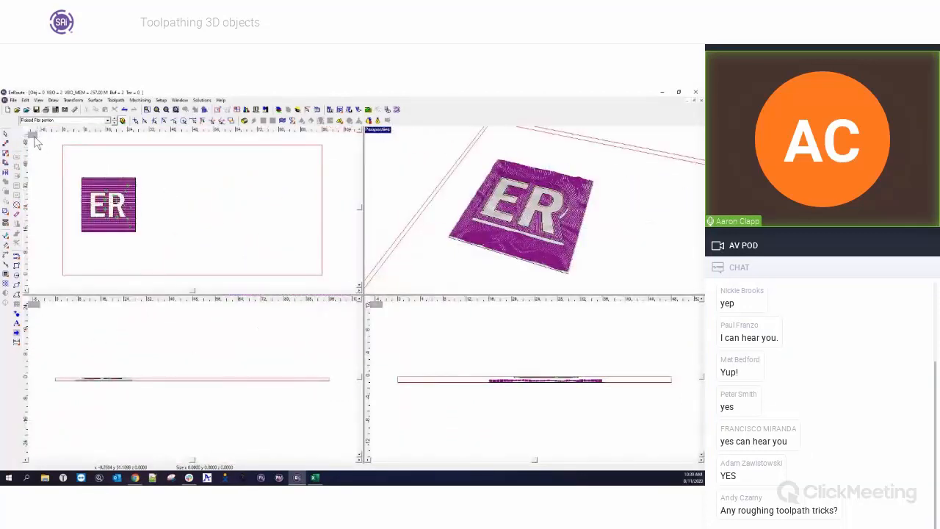
left_click(202, 100)
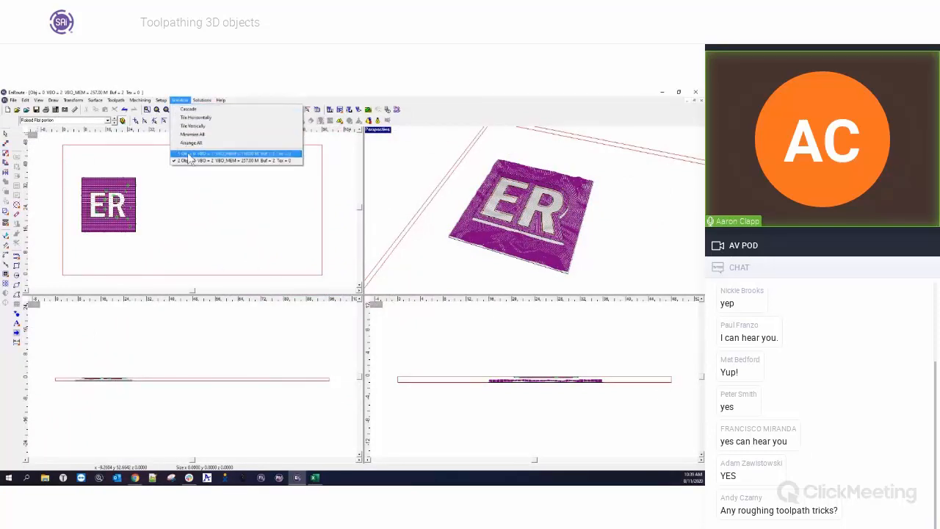
left_click(187, 152)
Select the wavy relief and toggle its rendered view on and off to preview the surface.
left_click(281, 348)
scroll(122, 316, "up", 3)
scroll(139, 287, "down", 3)
left_click_drag(130, 185, 326, 352)
left_click_drag(140, 195, 338, 353)
left_click(17, 245)
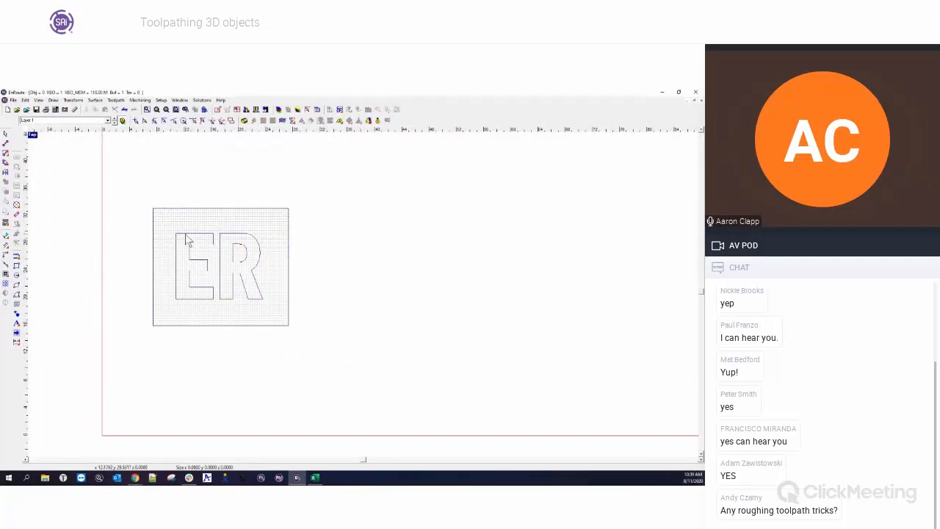
left_click(189, 252)
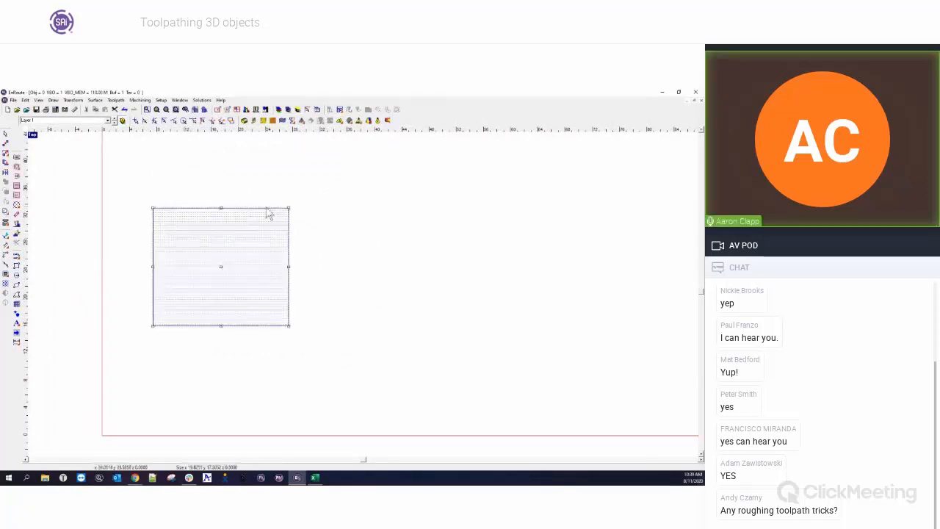
left_click(378, 122)
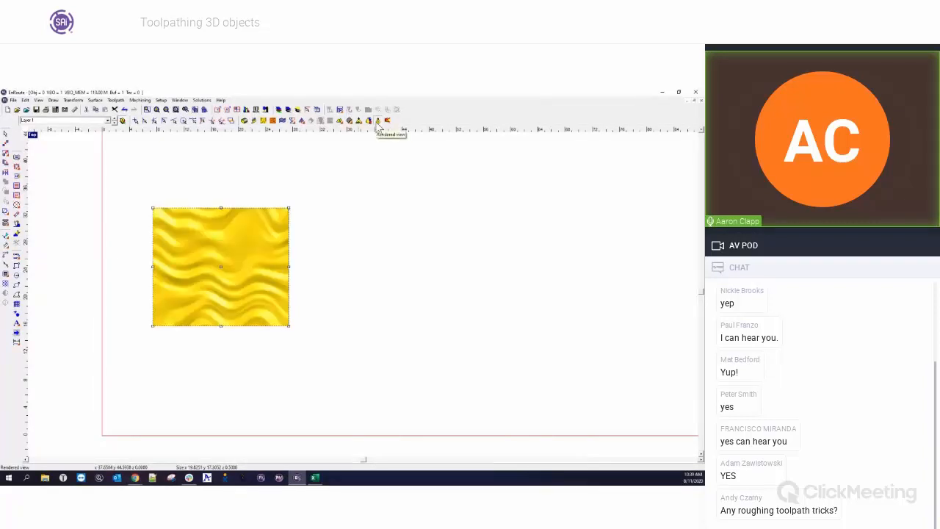
left_click(377, 122)
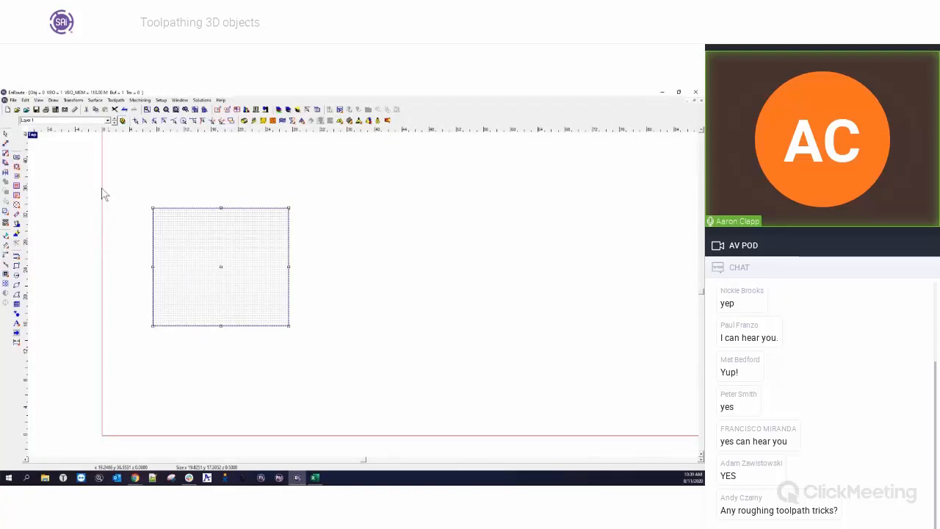
Start a Hatch Fill on the relief and add the 1/4" and 1/8" Ball End Mills to the tool list.
left_click(16, 185)
left_click(434, 282)
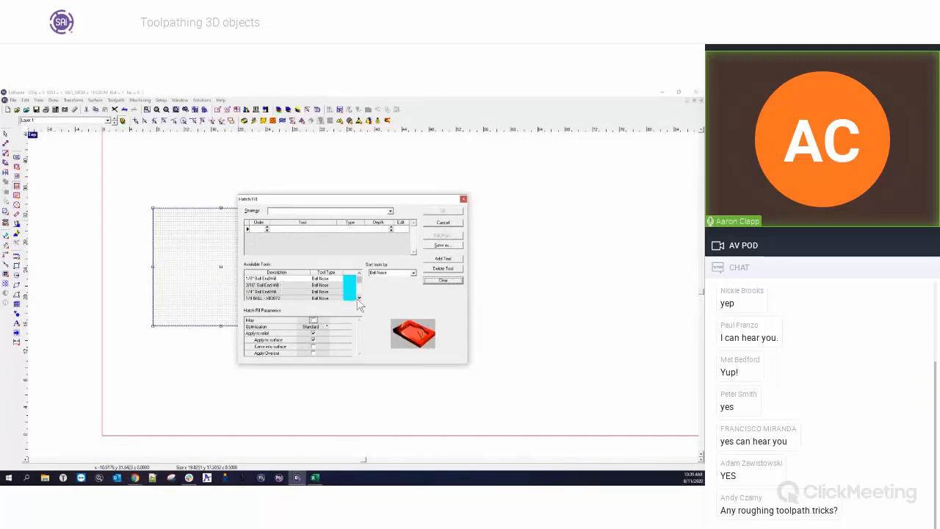
double_click(285, 292)
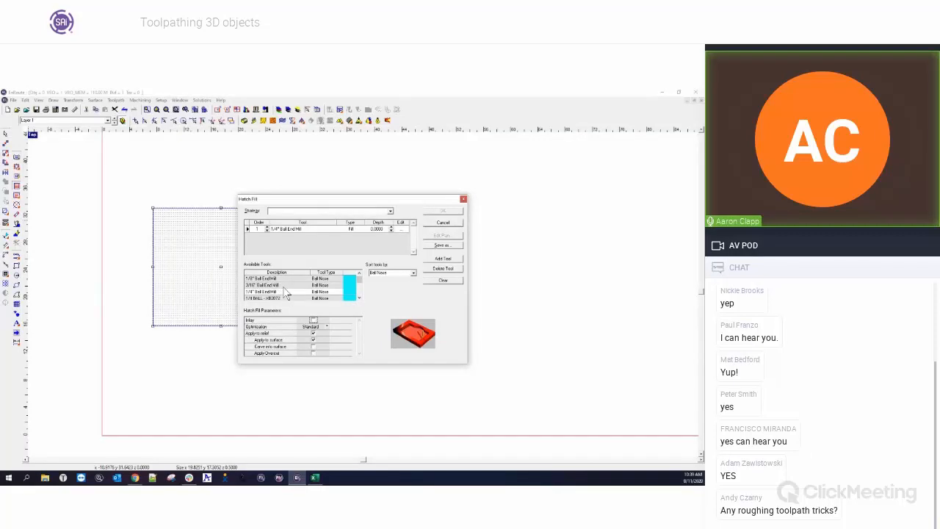
double_click(285, 292)
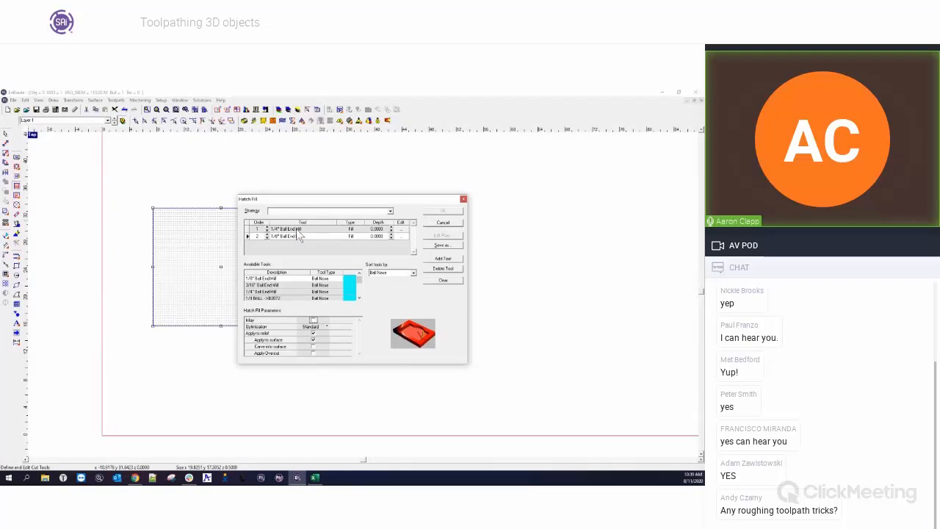
left_click(391, 227)
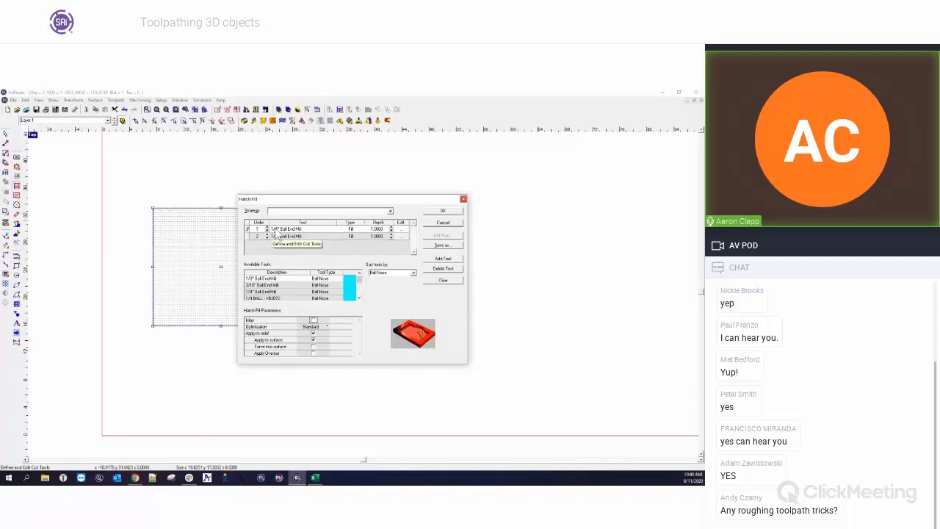
Edit the 1/4" Ball End Mill cut definition, set Offset from surface to 0.02, and generate the hatch fill.
left_click(401, 230)
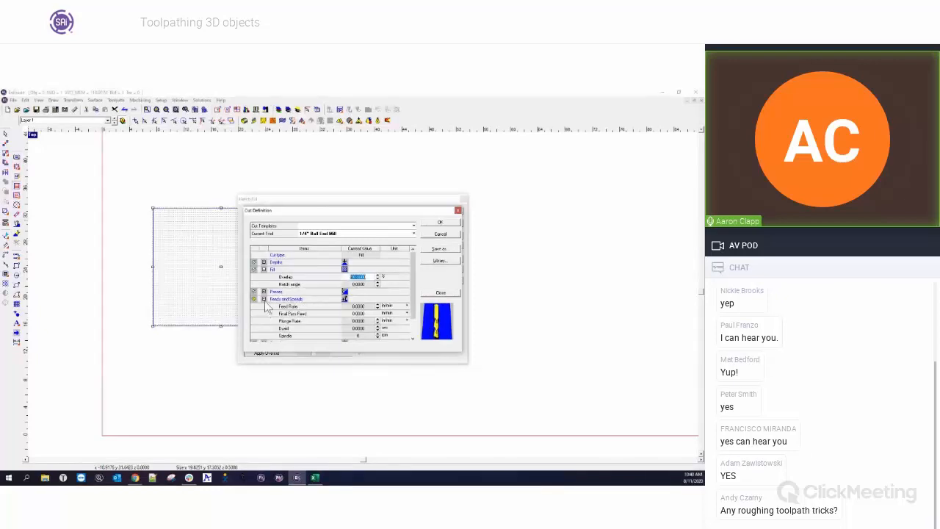
left_click(264, 299)
left_click(264, 291)
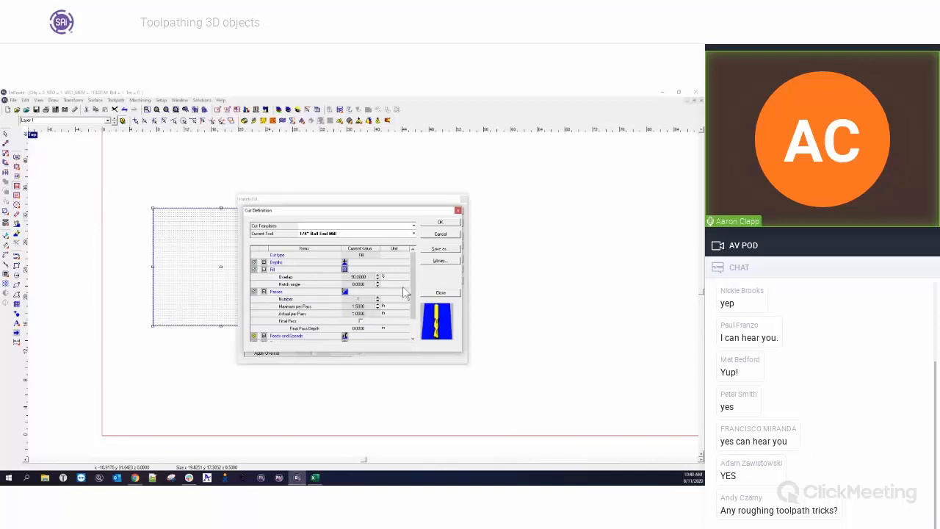
left_click(264, 292)
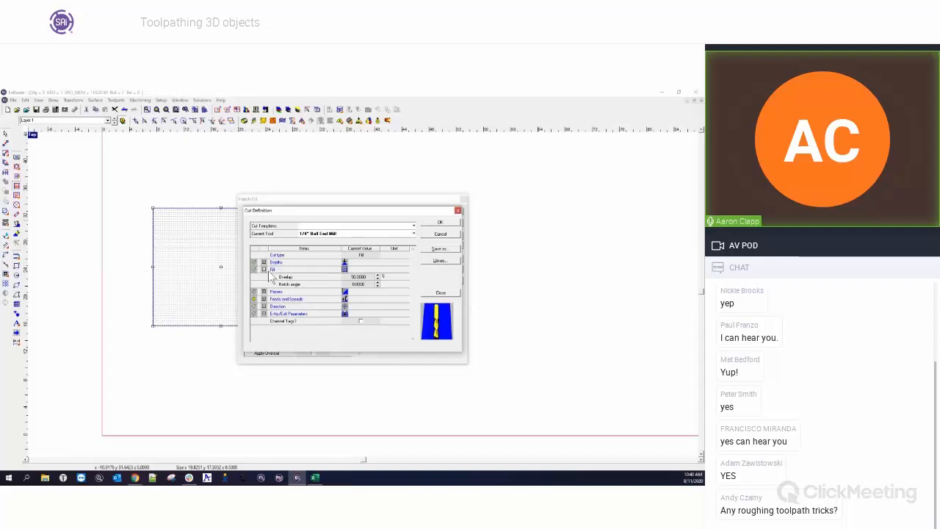
left_click(264, 262)
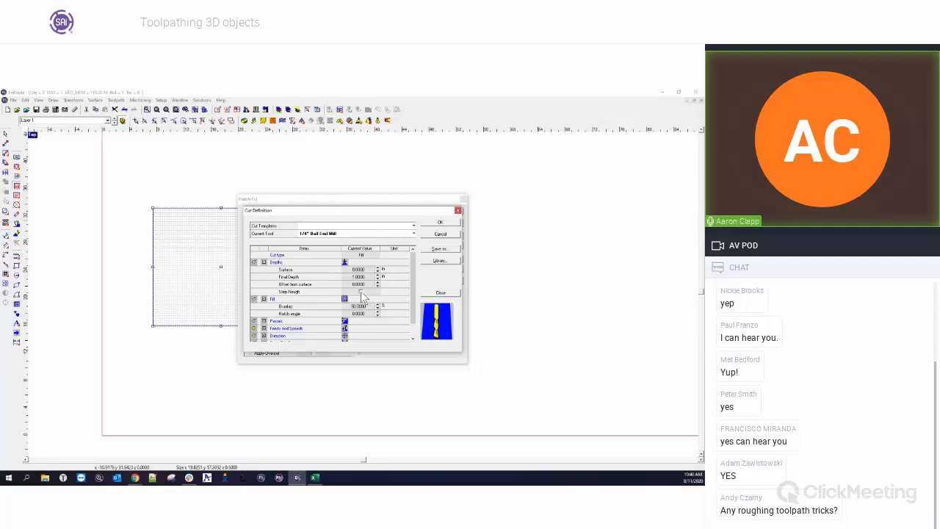
left_click_drag(366, 285, 348, 286)
type(".02")
key("Tab")
left_click(440, 225)
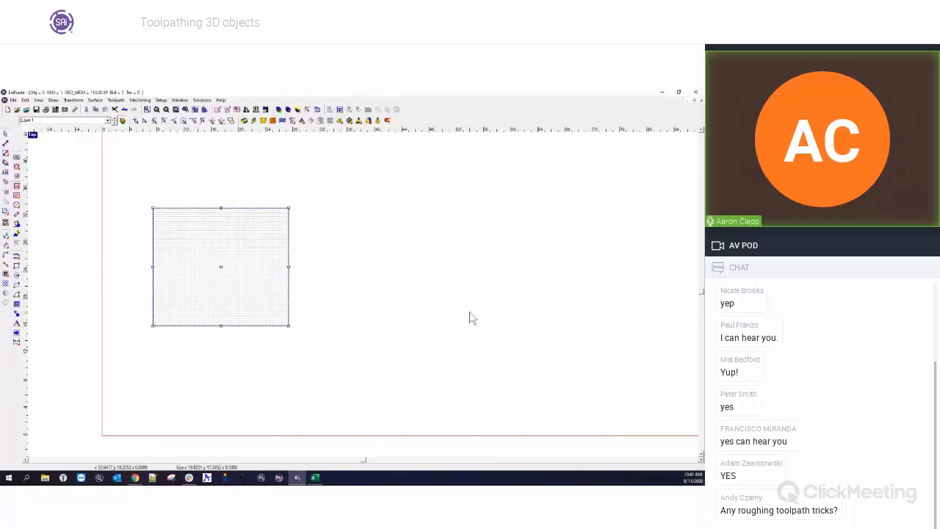
Inspect the hatch fill toolpath's profile in the side viewport, then return to the single top view.
left_click(32, 135)
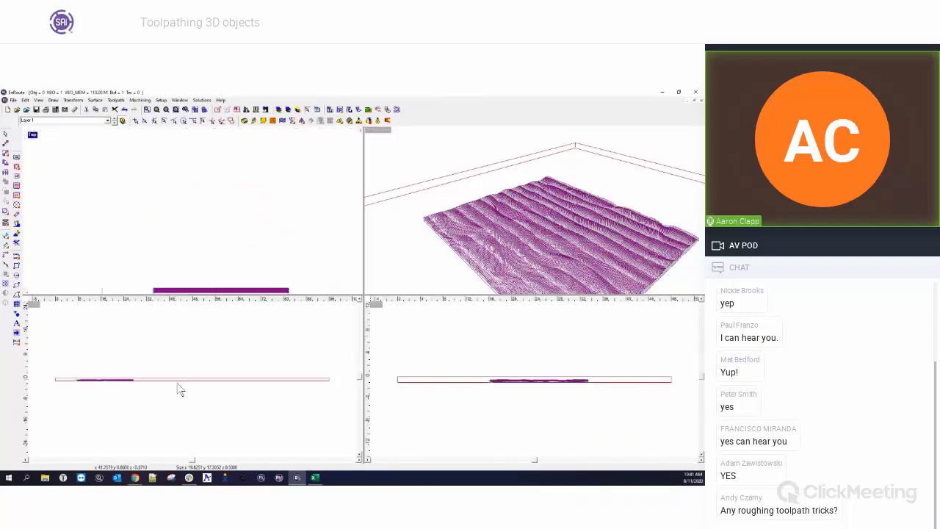
left_click(494, 391)
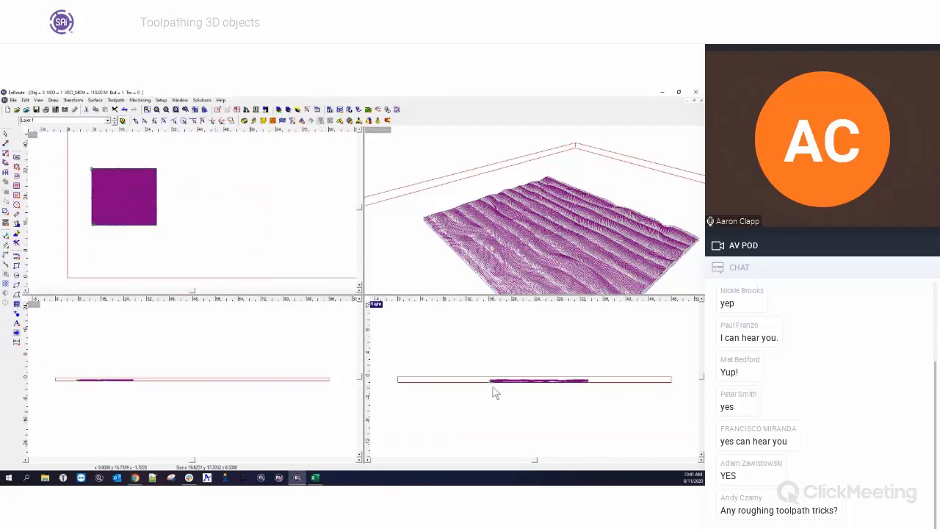
scroll(494, 383, "up", 4)
left_click(453, 375)
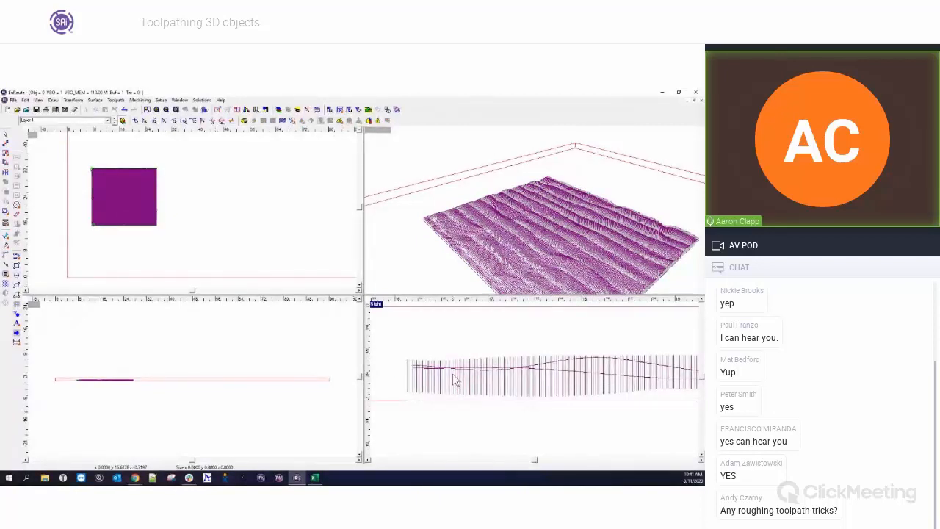
scroll(453, 379, "down", 4)
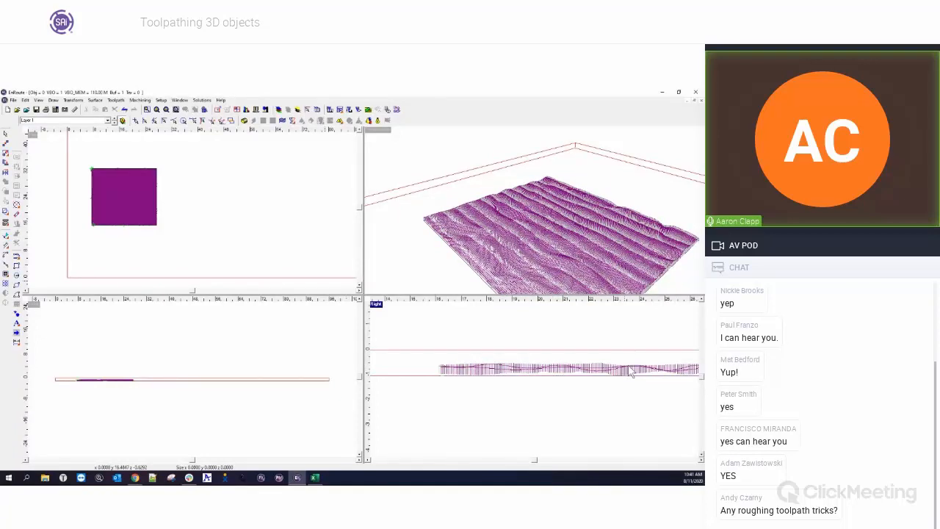
left_click(32, 135)
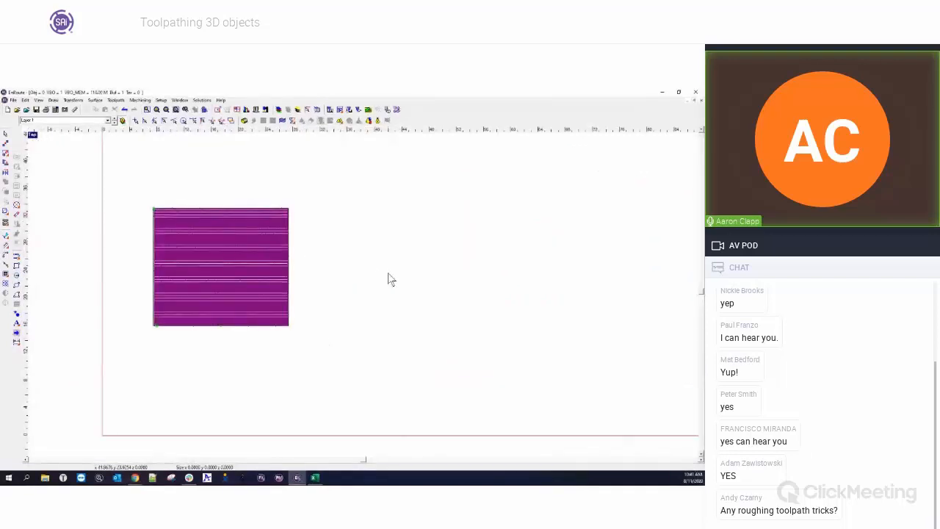
Draw a triangle polyline to the right of the relief to represent a pyramid profile.
left_click(17, 258)
left_click(378, 401)
left_click(464, 234)
left_click(564, 402)
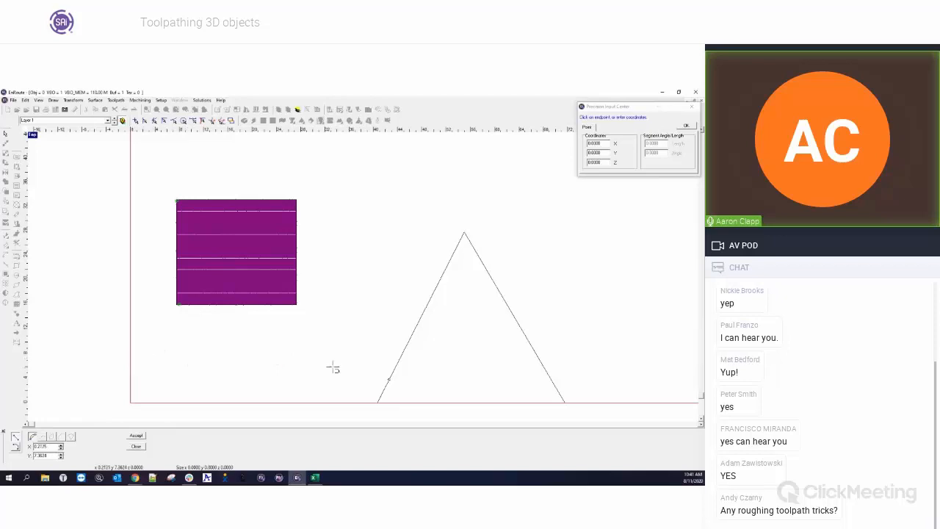
Draw a stair-stepped polyline with seven steps climbing along the triangle's left side to its apex.
left_click(367, 402)
left_click(367, 373)
left_click(392, 372)
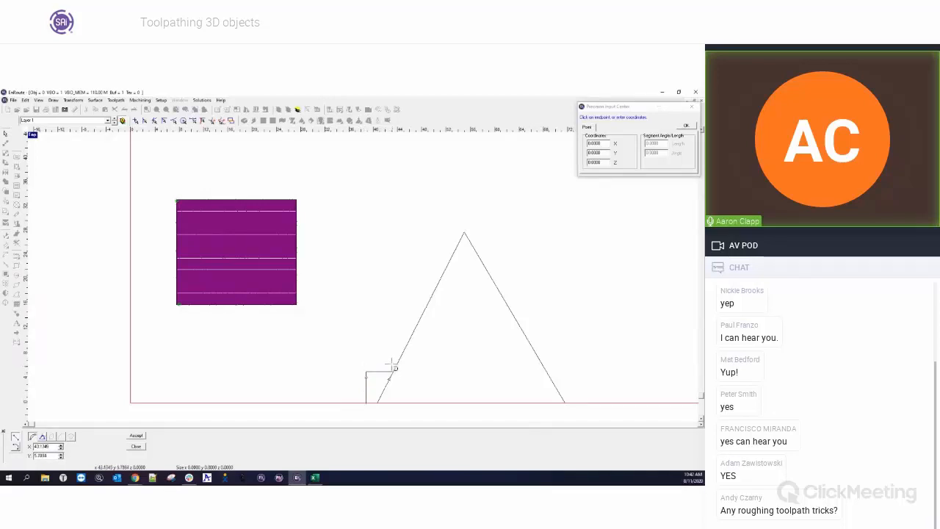
left_click(392, 350)
left_click(405, 350)
left_click(404, 321)
left_click(420, 321)
left_click(421, 285)
left_click(437, 284)
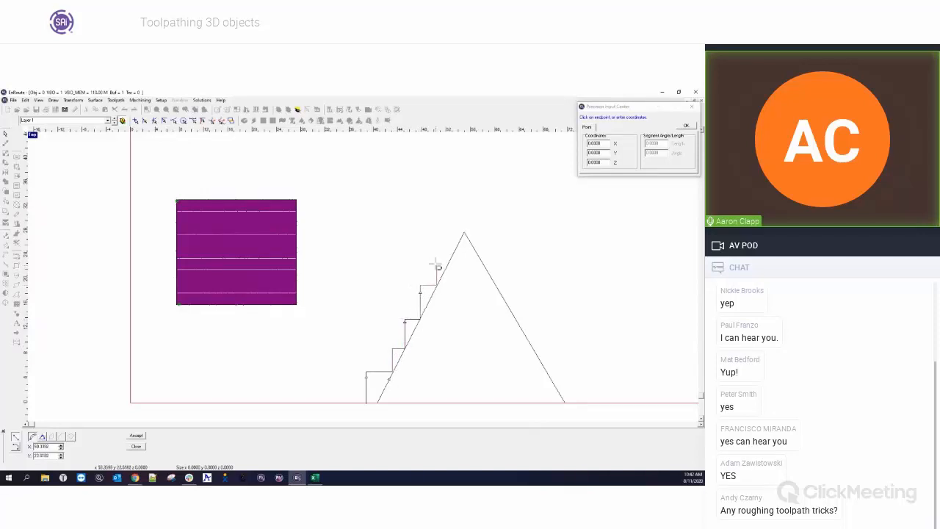
left_click(436, 257)
left_click(453, 257)
left_click(453, 234)
left_click(464, 234)
key("Escape")
Select the stair-stepped polyline and nudge it left beside the triangle's slope.
left_click(428, 314)
key("Left")
key("Left")
key("Left")
key("Left")
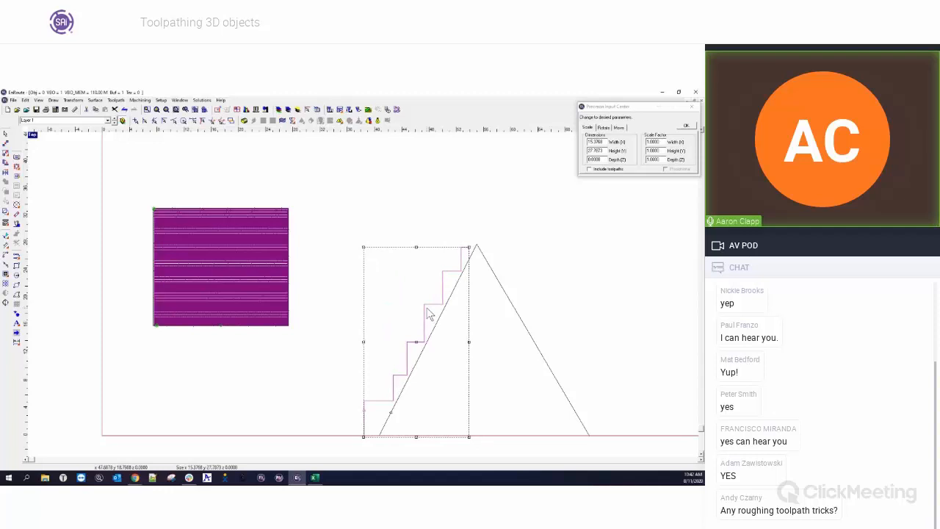
left_click(536, 274)
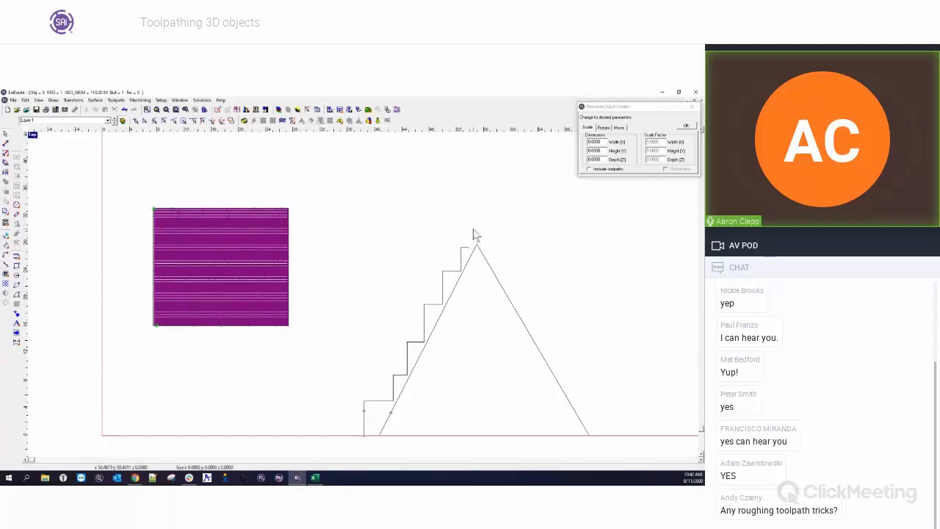
left_click(463, 263)
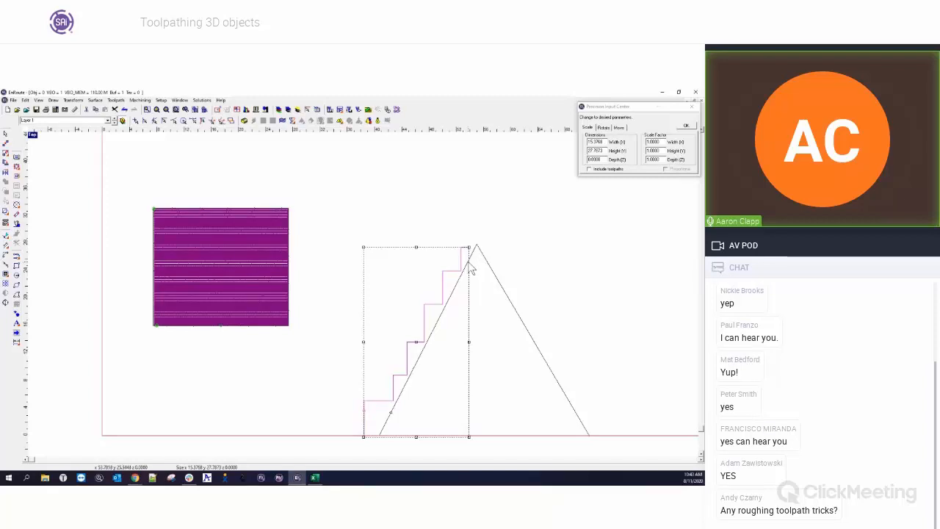
left_click(436, 234)
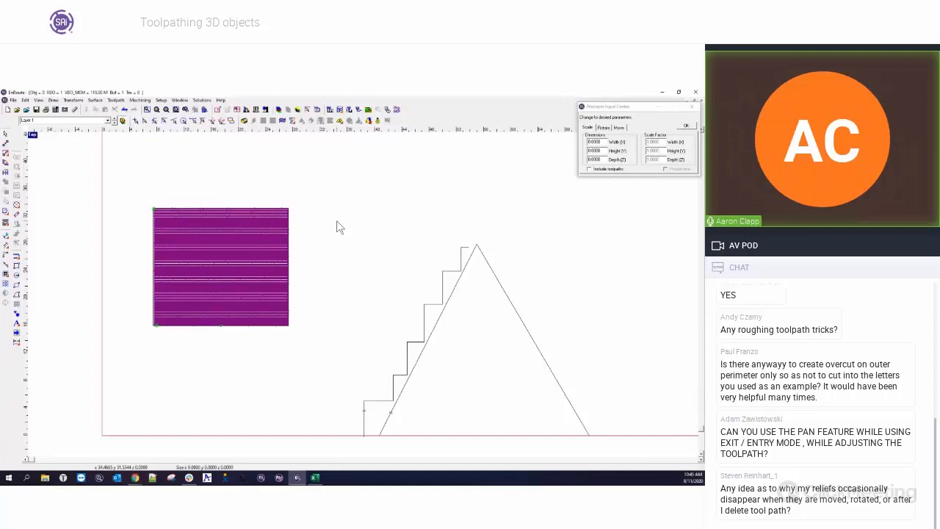
left_click(16, 267)
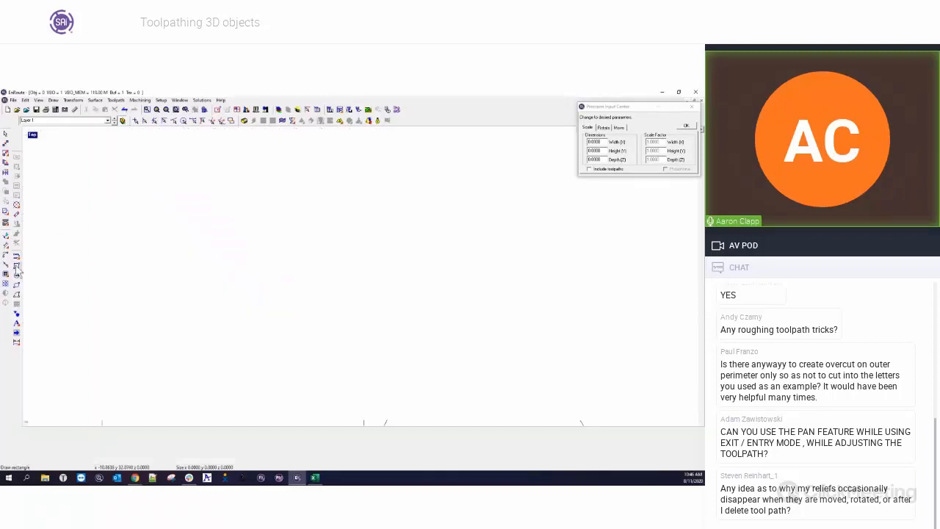
left_click_drag(353, 179, 388, 227)
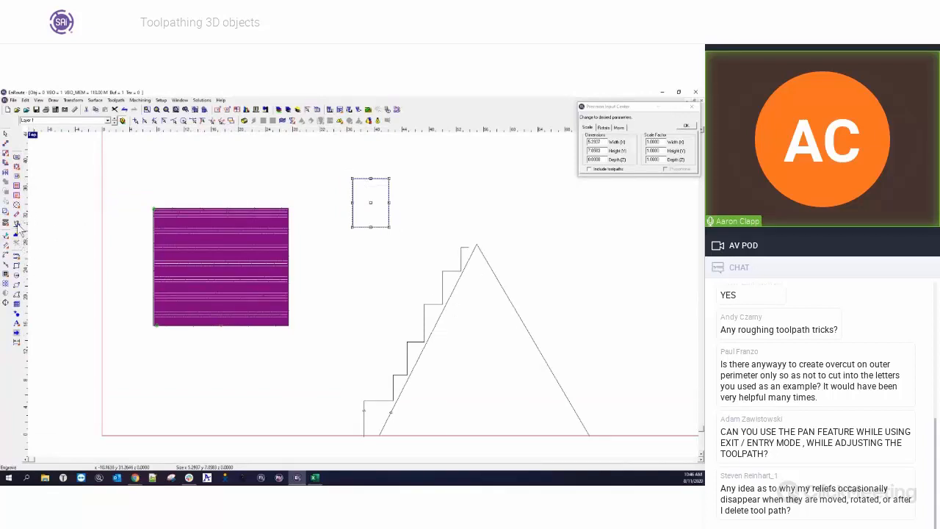
left_click(17, 186)
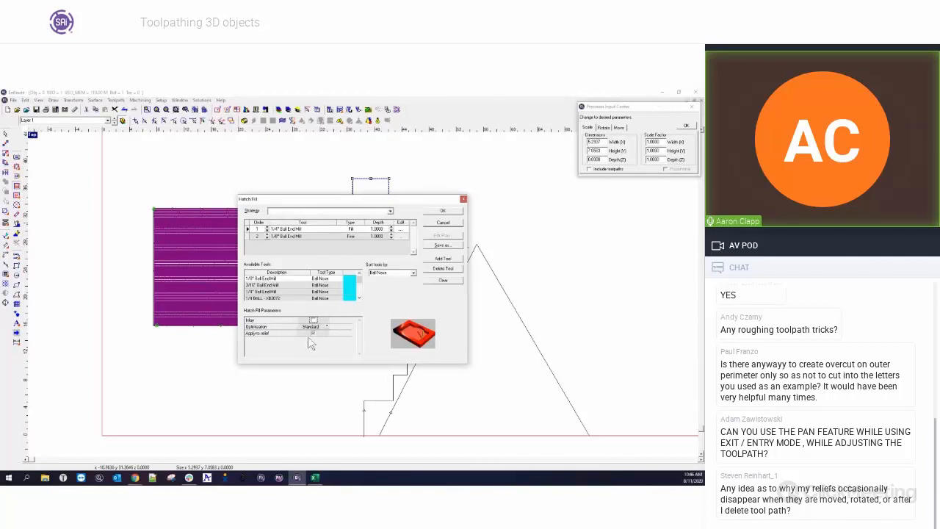
left_click(451, 209)
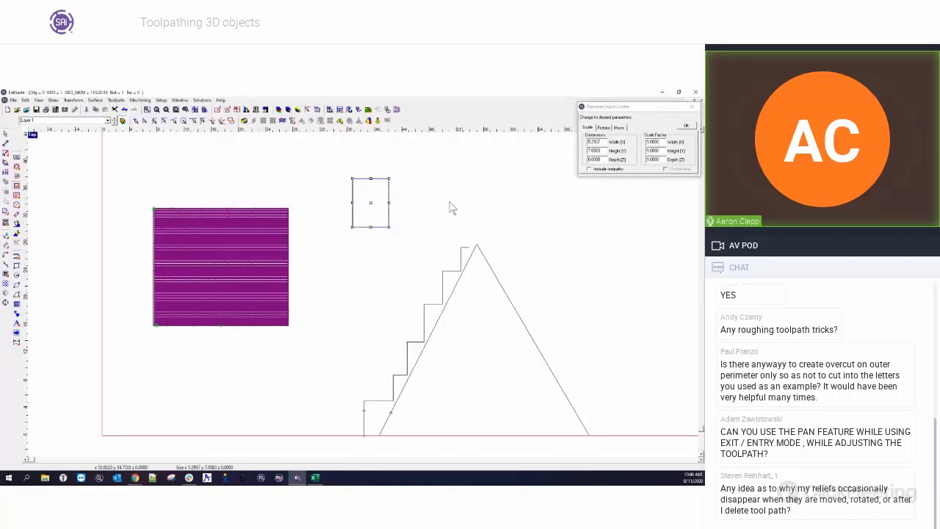
left_click_drag(341, 164, 409, 250)
key("Delete")
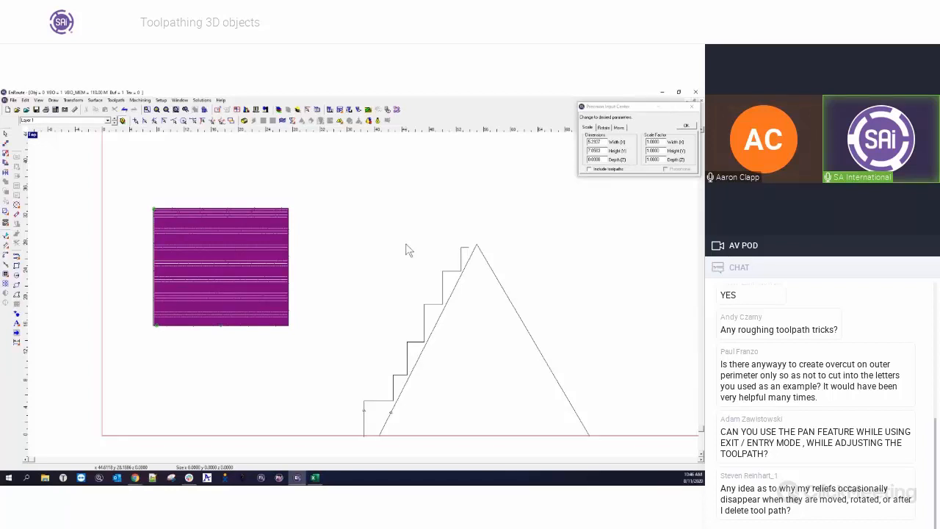
Draw a rectangle above the pyramid profile, to the right of the relief.
left_click_drag(140, 205, 330, 366)
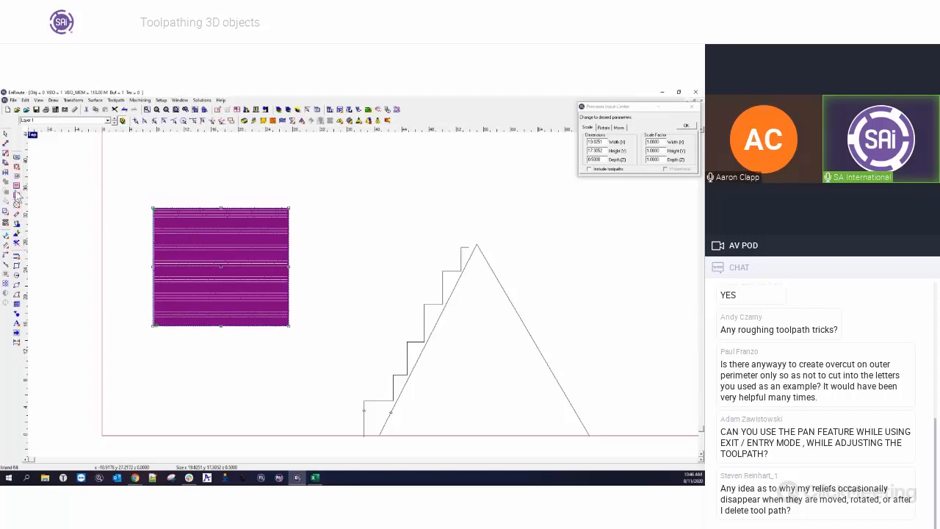
left_click(16, 231)
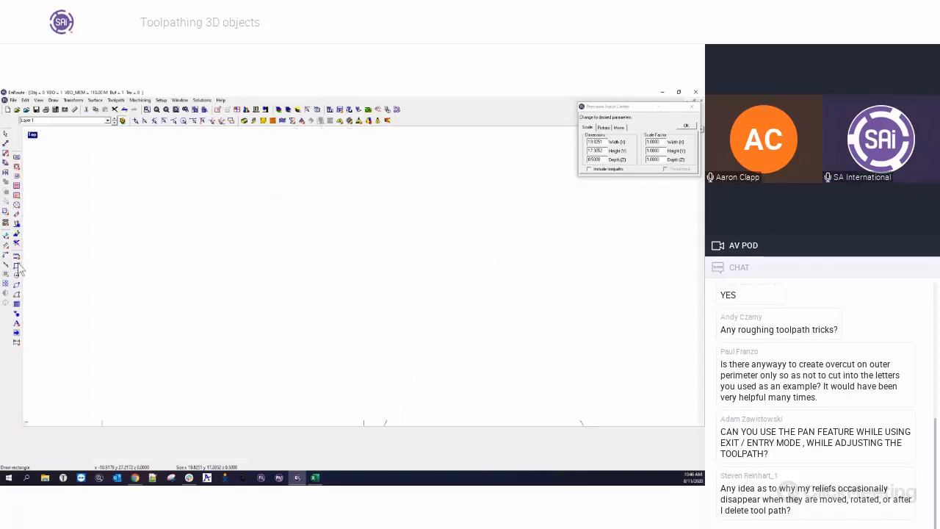
left_click_drag(329, 186, 422, 247)
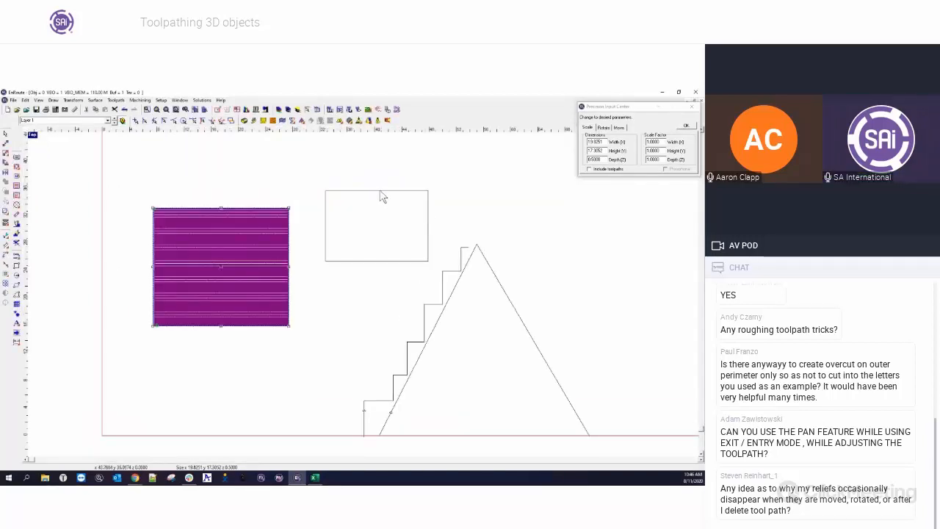
Start a routing offset on the rectangle, clear the default tool and list the available tools sorted by End Mill.
left_click(16, 168)
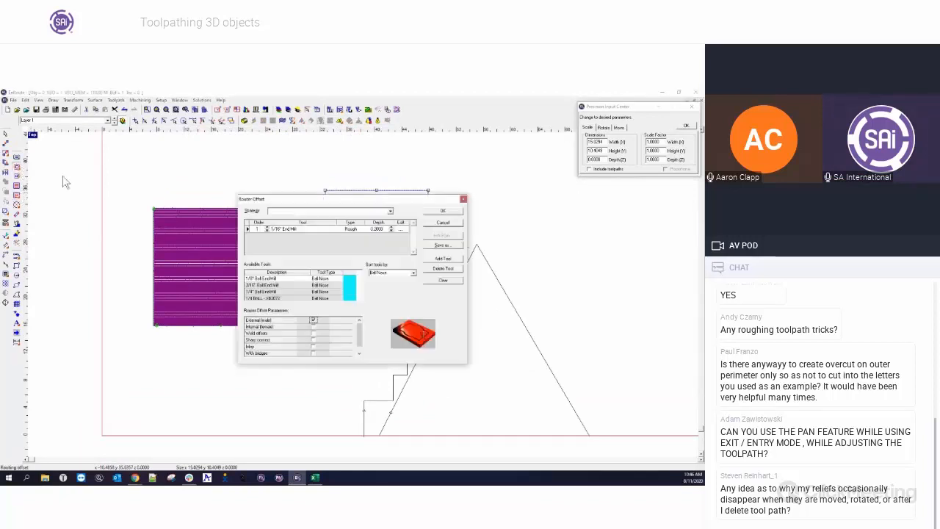
left_click(400, 229)
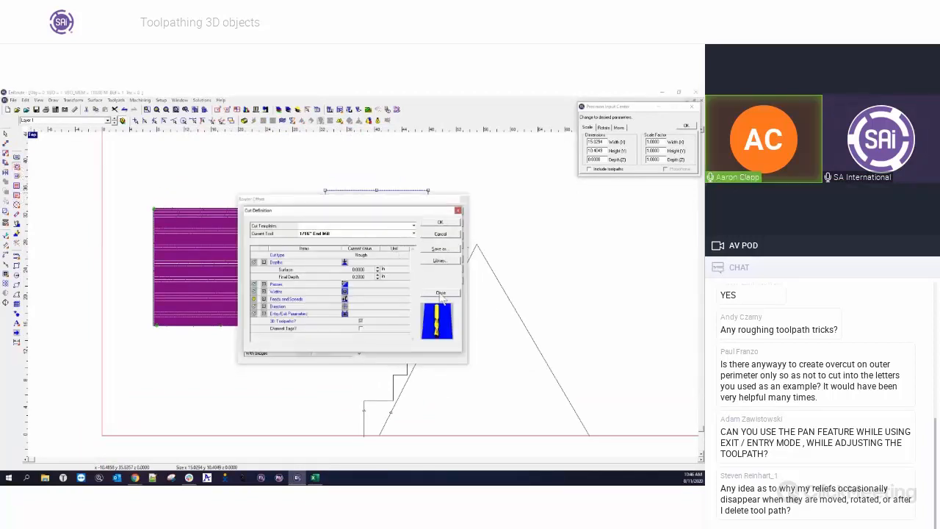
left_click(440, 224)
left_click(360, 298)
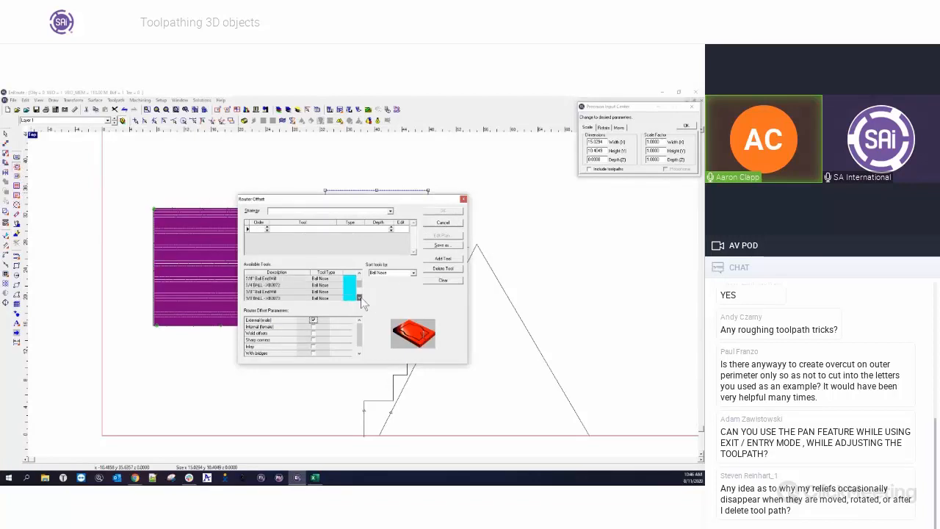
left_click(411, 273)
left_click(413, 280)
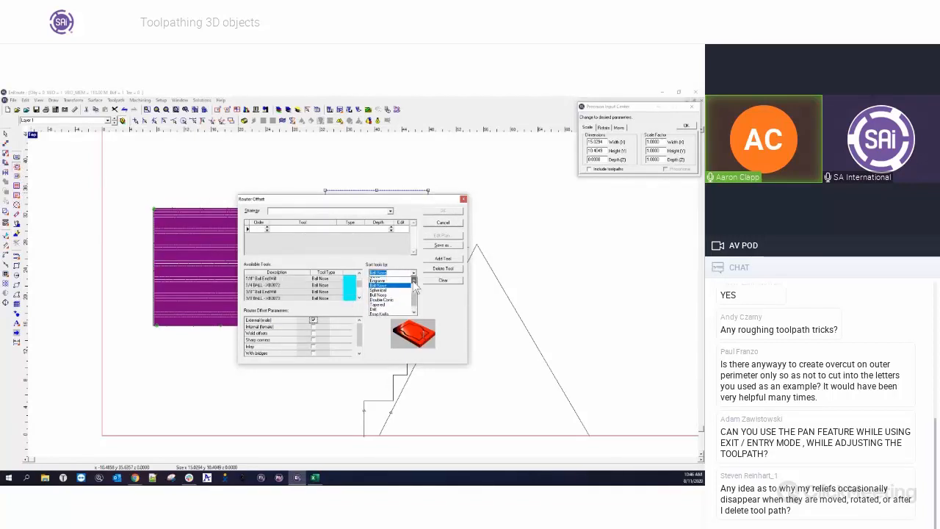
left_click(376, 282)
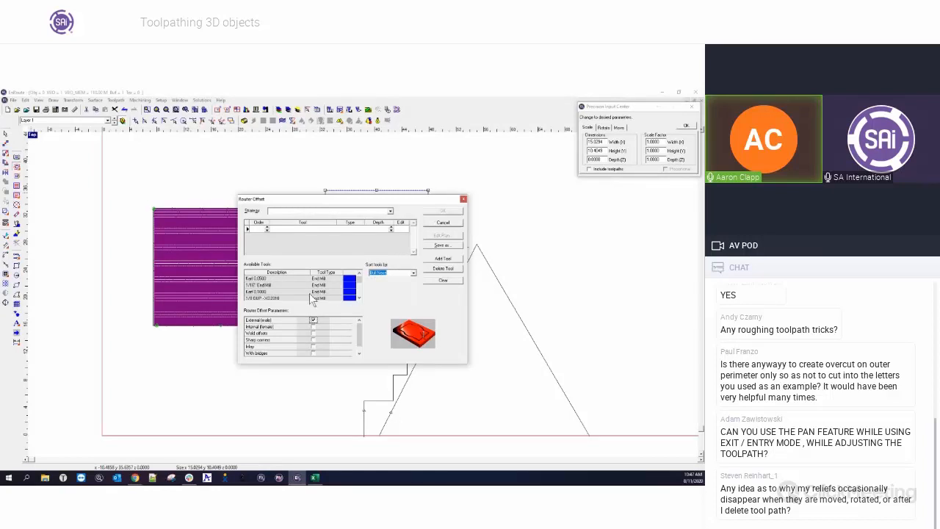
left_click(360, 298)
left_click(360, 298)
left_click(360, 299)
left_click(360, 298)
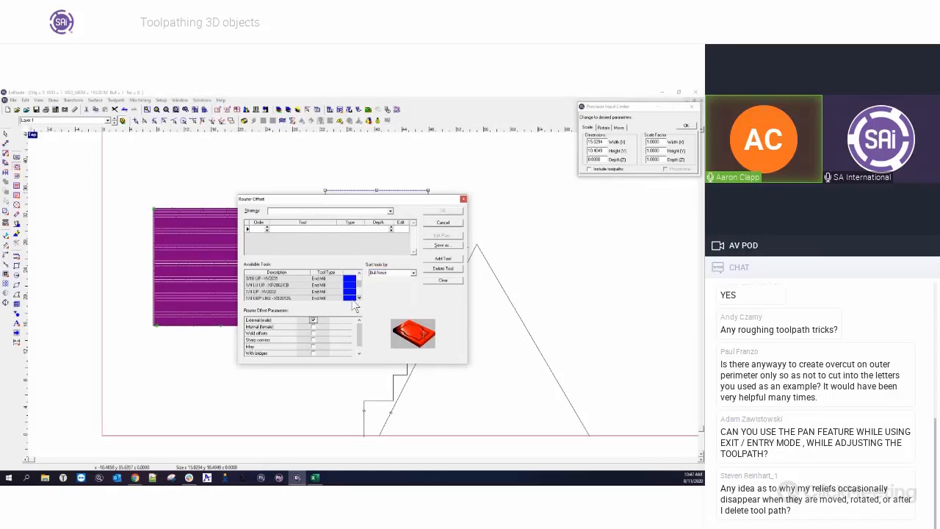
Add the 1/4 UP end mill to the routing offset with a depth of 0.75.
left_click_drag(262, 286, 336, 234)
key("BackSpace")
type(".75")
left_click(401, 229)
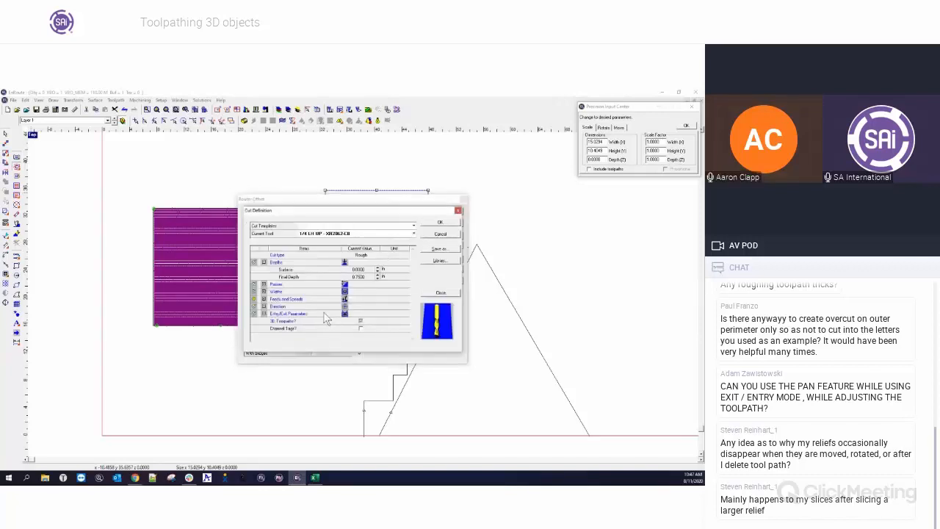
Enable a line entry in the tool's entry/exit parameters and generate the routing offset toolpath around the rectangle.
double_click(272, 313)
scroll(363, 323, "down", 3)
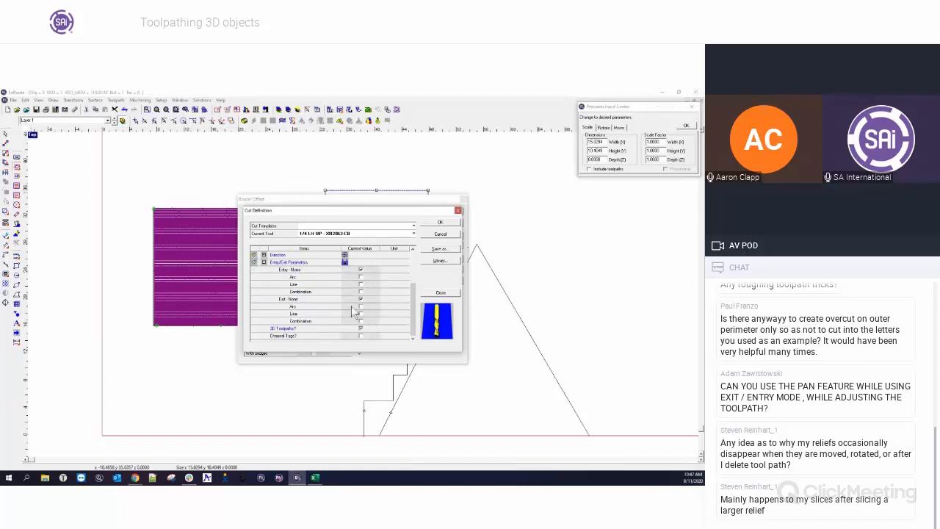
left_click(361, 284)
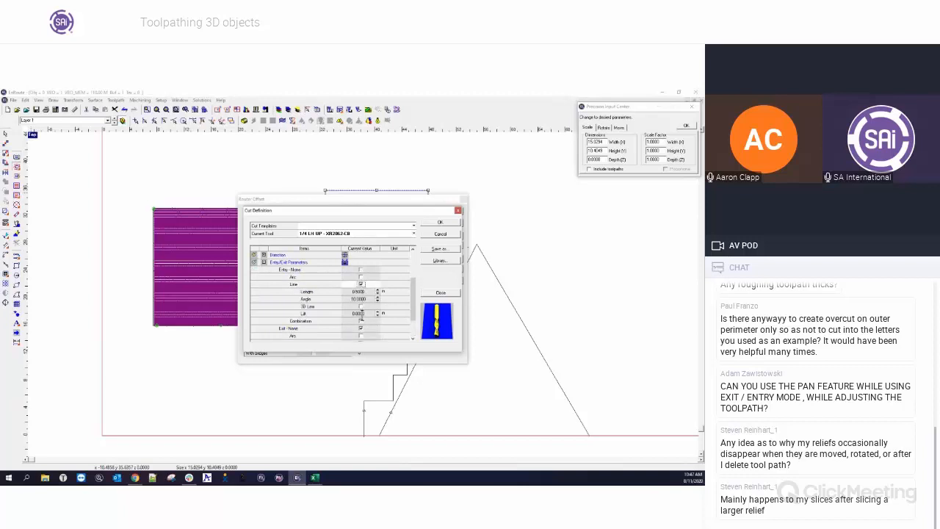
left_click(313, 298)
scroll(401, 316, "down", 1)
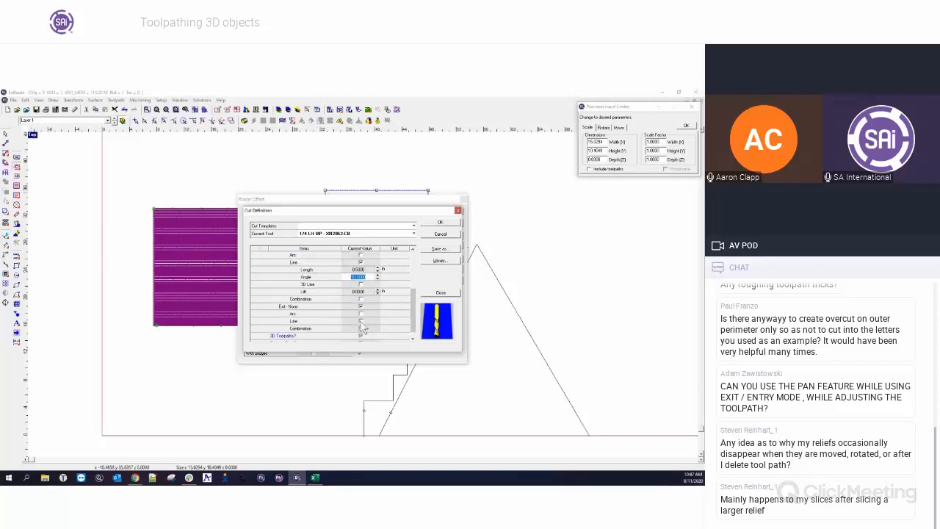
left_click(440, 222)
left_click(393, 289)
scroll(384, 265, "up", 2)
scroll(374, 237, "down", 2)
scroll(377, 271, "up", 4)
left_click(230, 151)
Edit the rectangle toolpath's entry point, shifting it slightly left along the rectangle's lower edge.
left_click(141, 100)
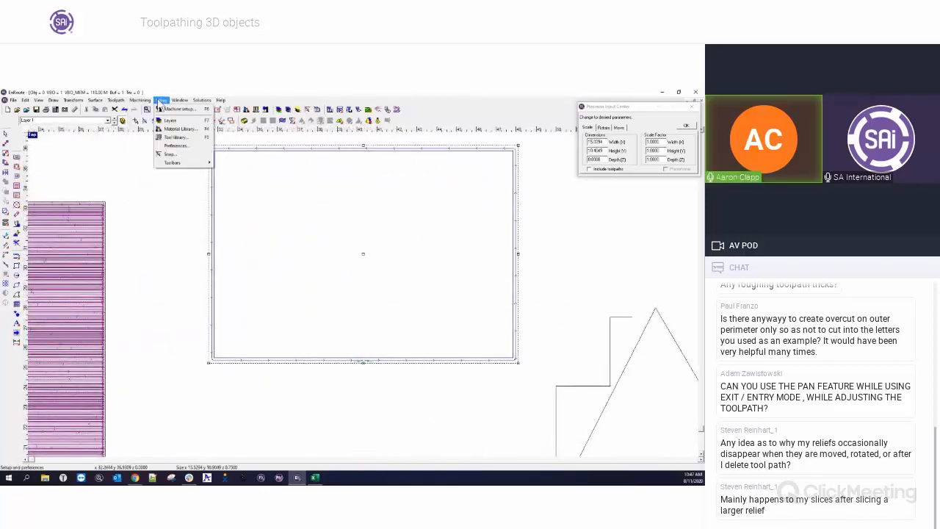
mouse_move(116, 100)
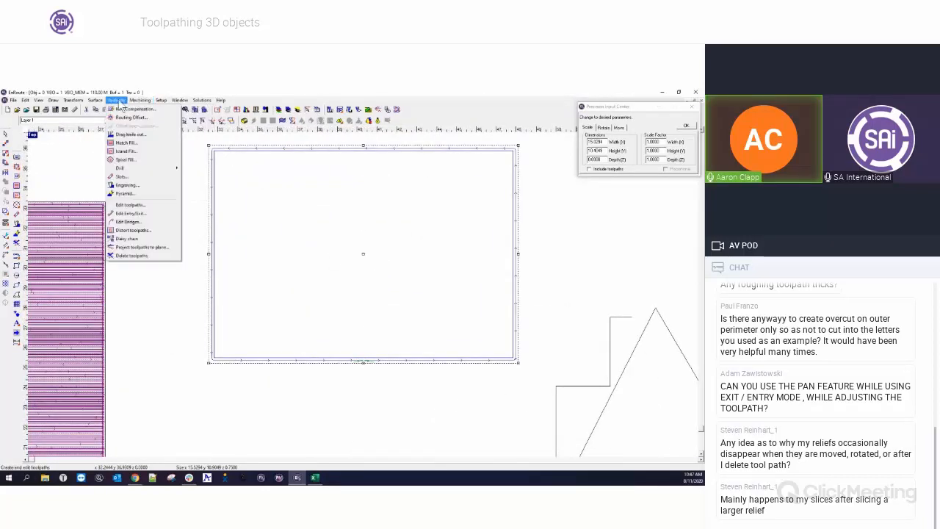
left_click(122, 214)
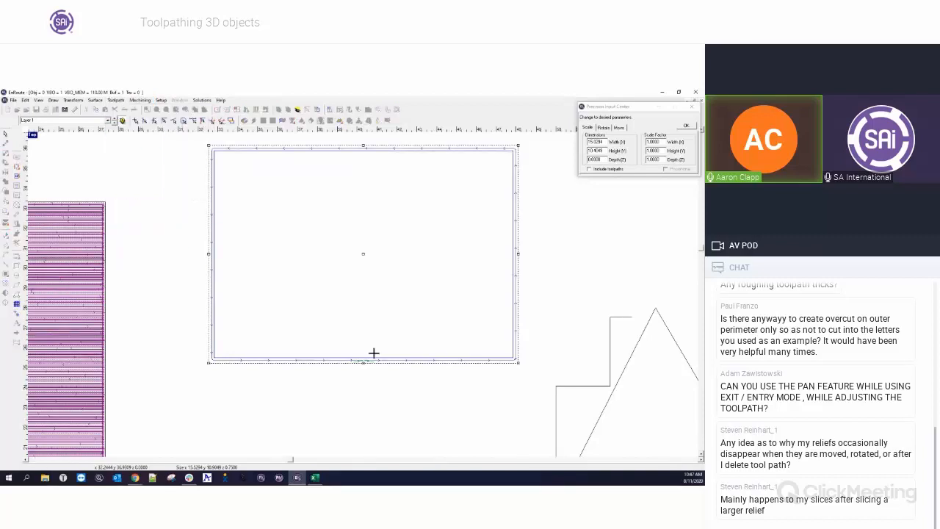
scroll(380, 341, "down", 2)
scroll(378, 341, "up", 1)
scroll(378, 341, "up", 1)
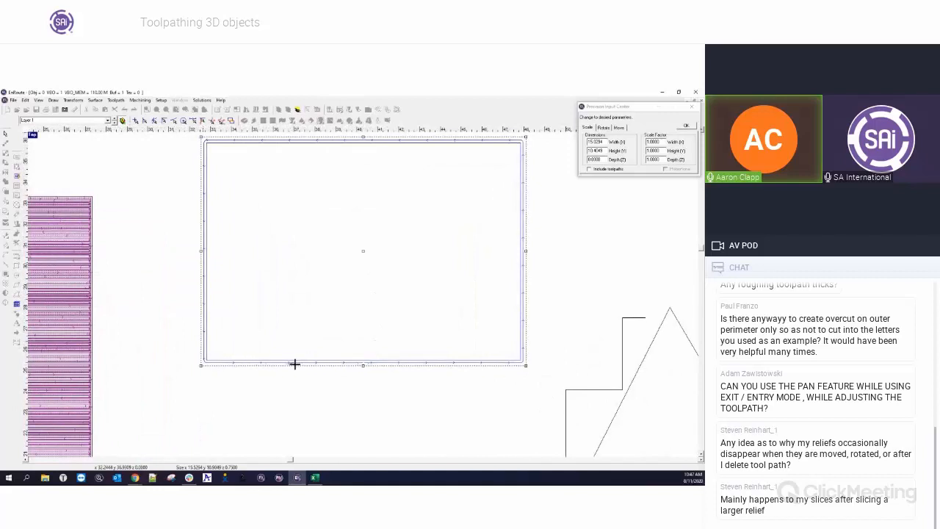
scroll(300, 363, "down", 2)
scroll(320, 363, "up", 1)
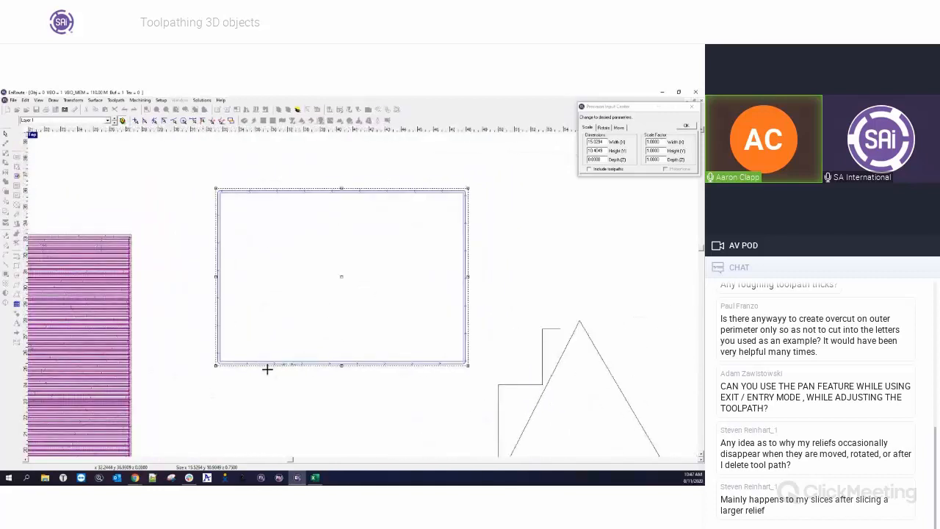
scroll(264, 367, "up", 2)
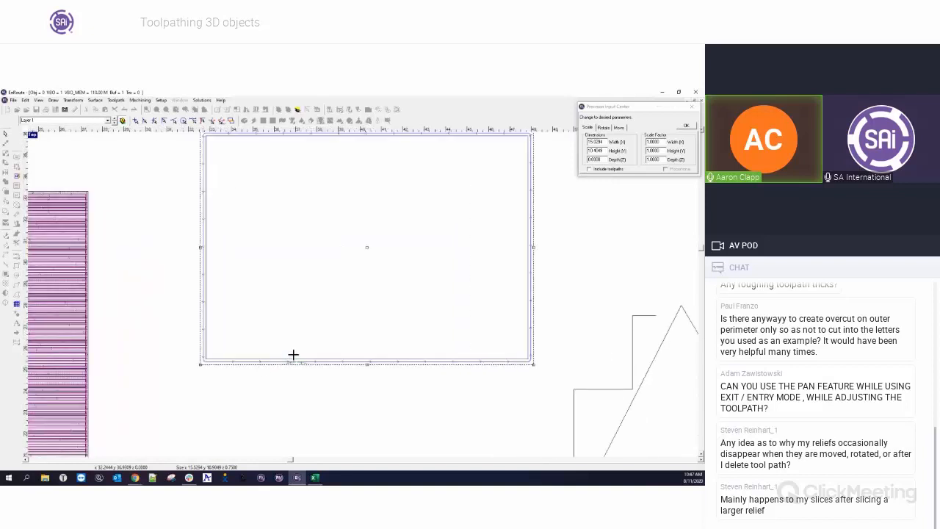
scroll(294, 375, "down", 2)
scroll(315, 351, "up", 2)
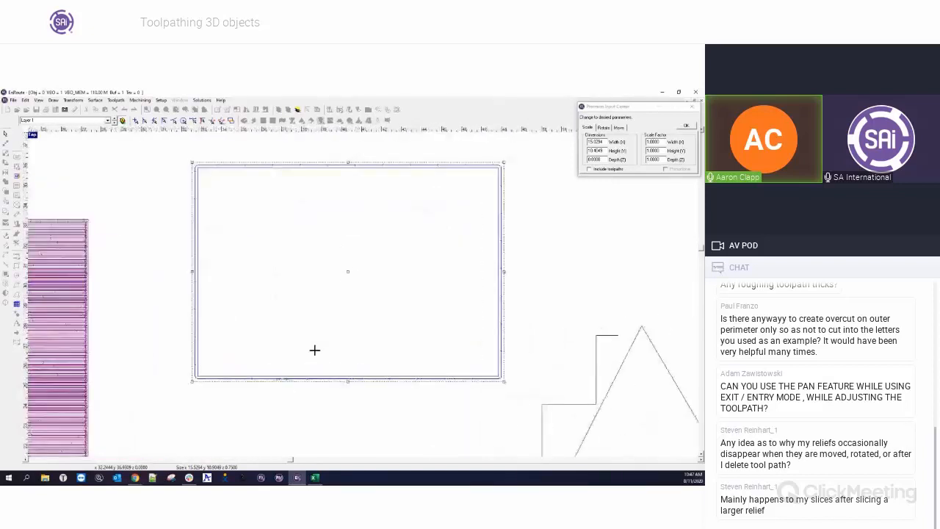
left_click(693, 108)
scroll(273, 381, "up", 4)
mouse_move(285, 377)
left_mouse_down()
mouse_move(189, 368)
mouse_move(268, 371)
left_mouse_up()
scroll(214, 369, "down", 1)
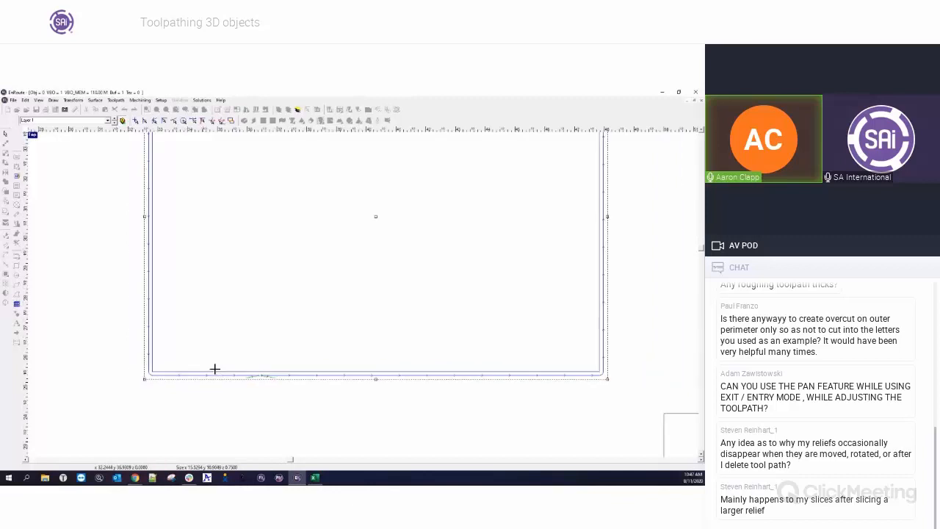
scroll(215, 369, "down", 3)
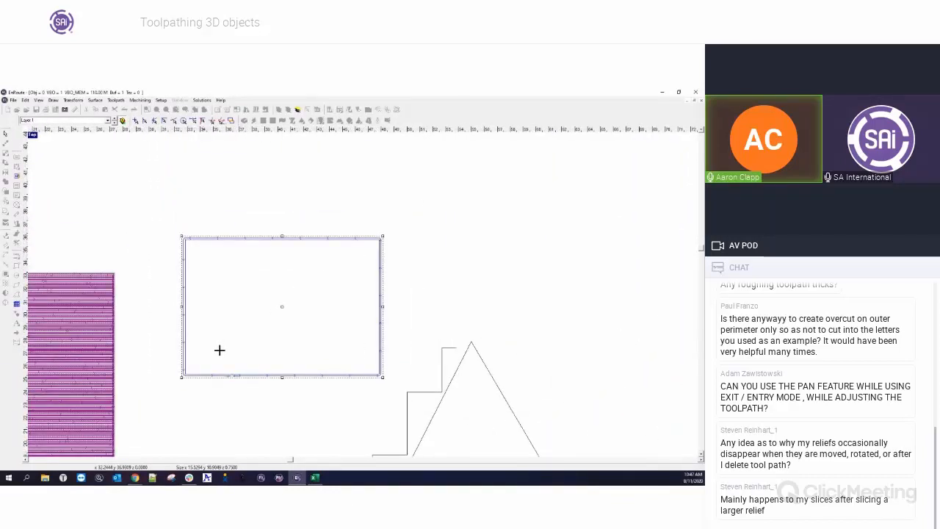
Open the About window to check the program version, then close it.
left_click(221, 101)
left_click(236, 125)
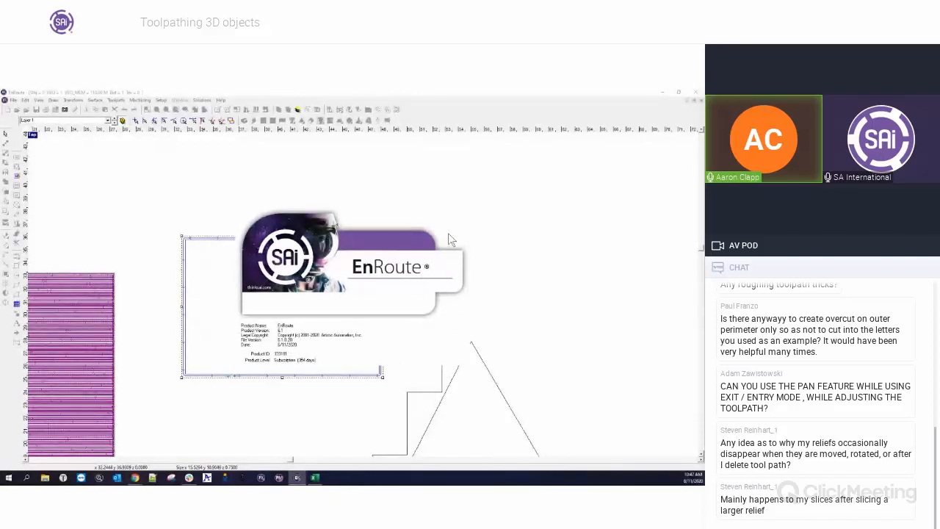
left_click(387, 245)
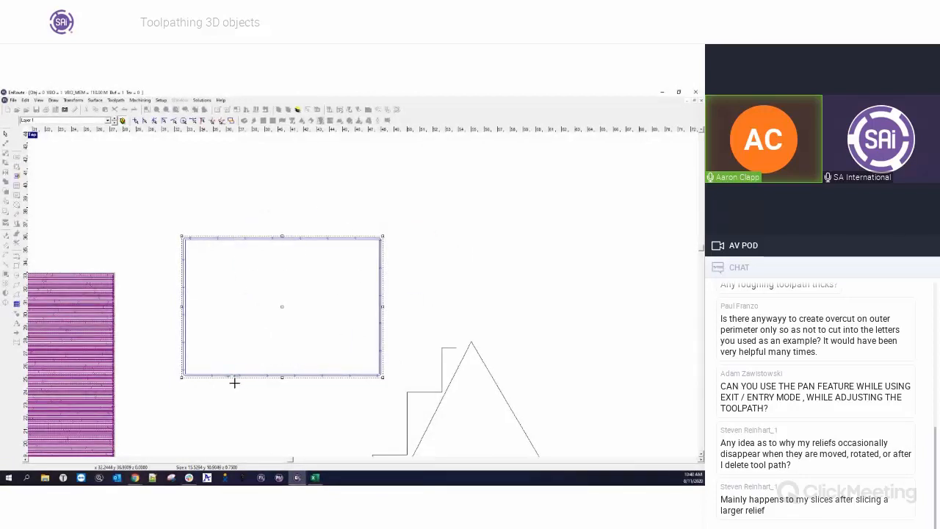
Select the rectangle's routing offset toolpath.
scroll(232, 383, "up", 4)
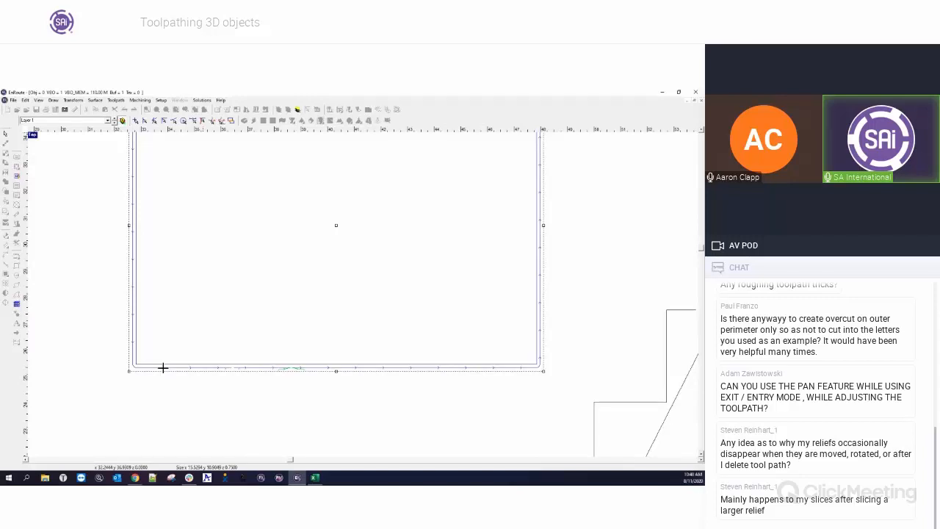
scroll(242, 399, "down", 4)
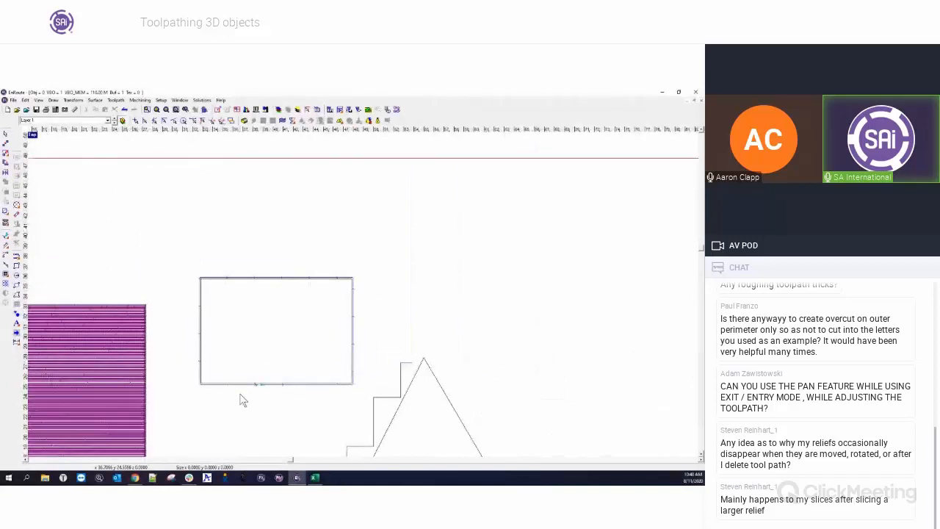
left_click(239, 278)
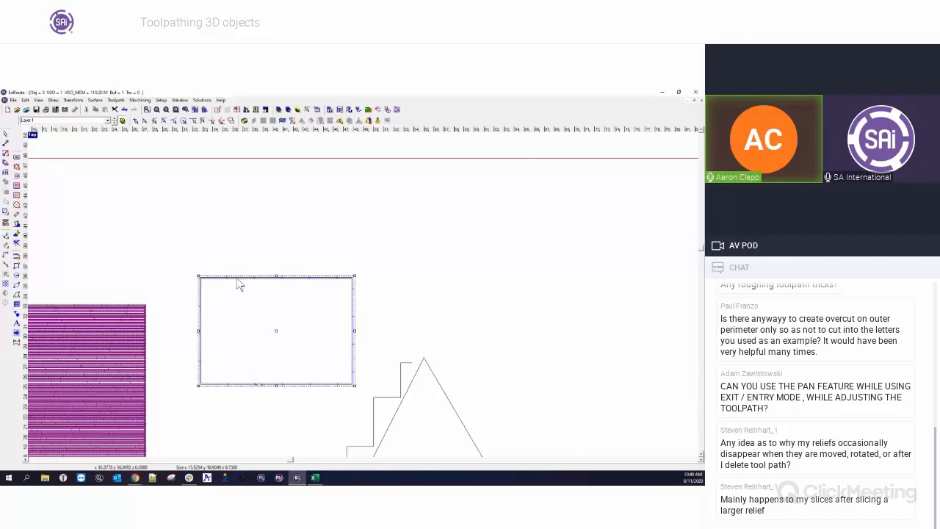
scroll(239, 284, "down", 2)
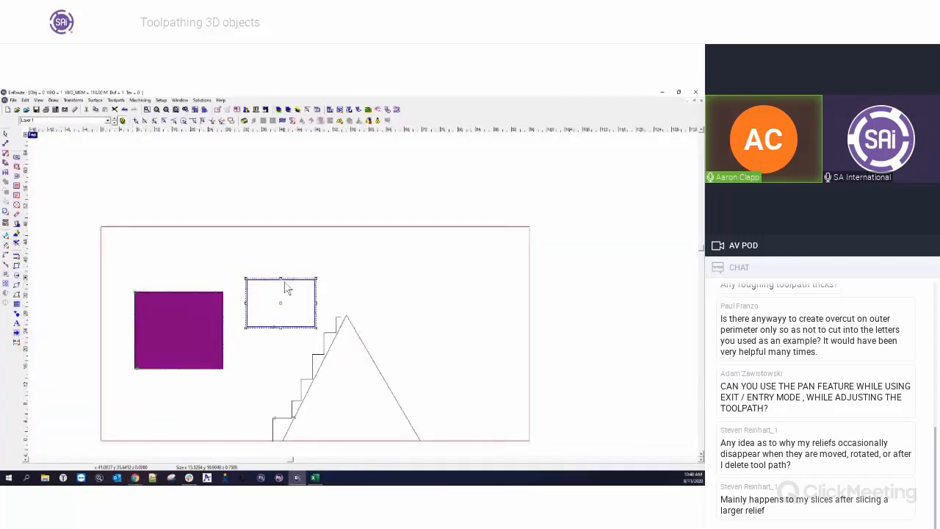
scroll(176, 309, "up", 3)
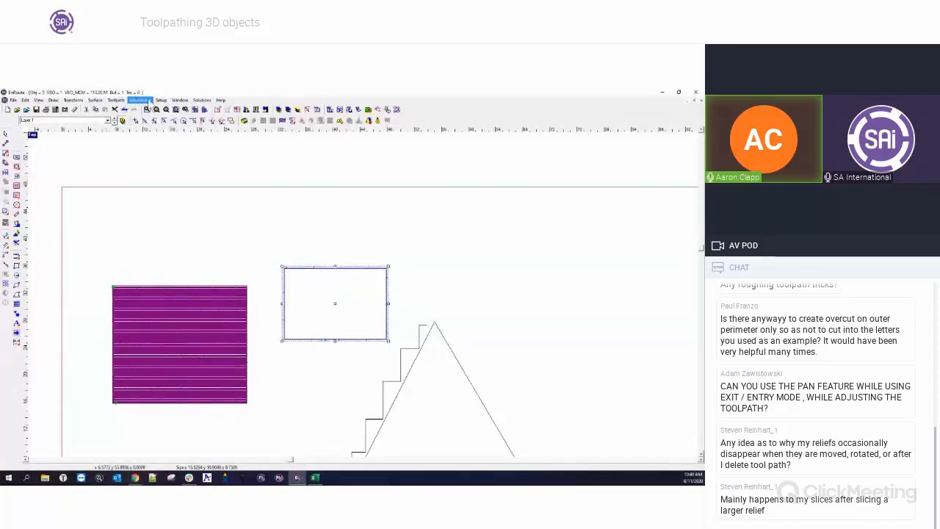
Inspect the Horizontal cutting option in the general preferences and close them.
left_click(161, 100)
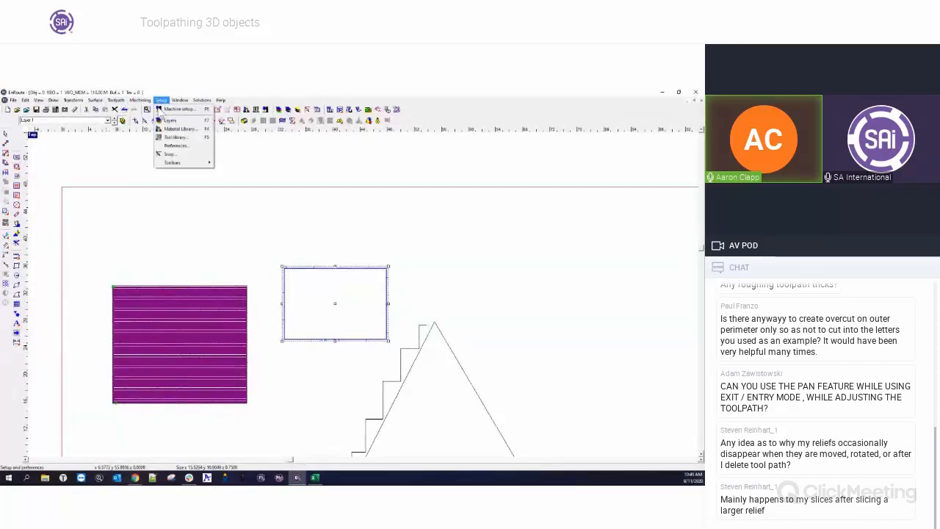
left_click(191, 147)
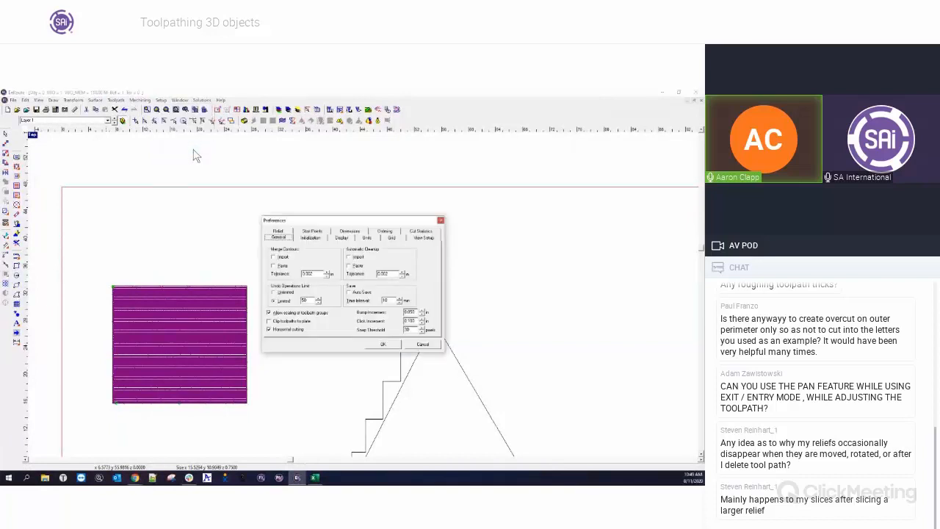
left_click(270, 330)
left_click(270, 331)
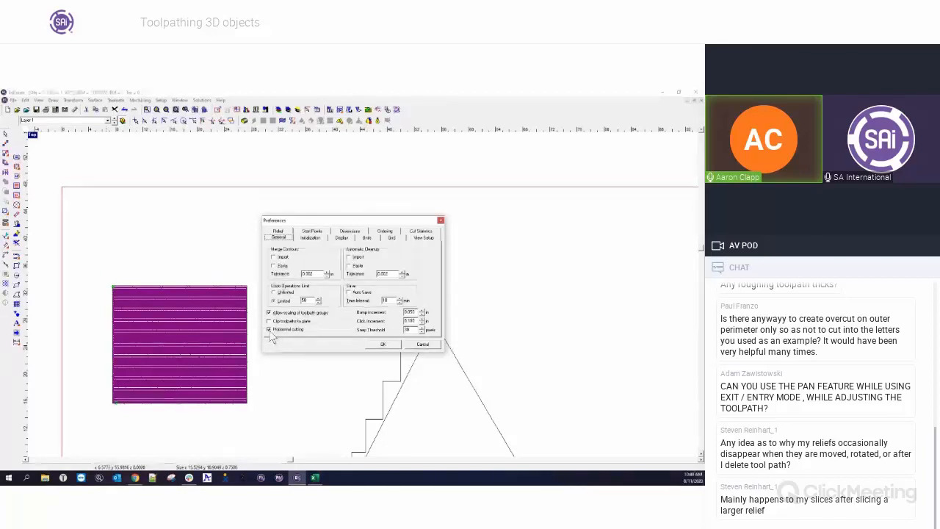
left_click(378, 346)
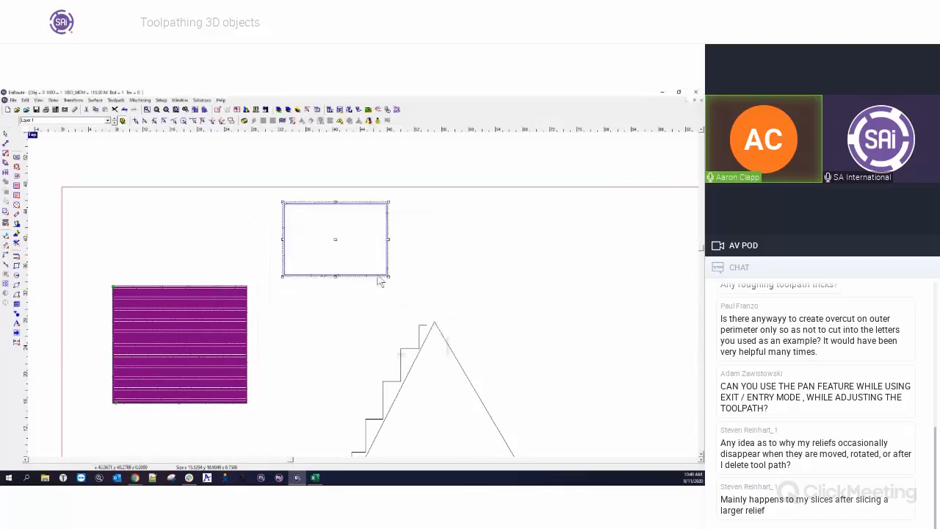
scroll(376, 214, "up", 2)
scroll(375, 212, "up", 1)
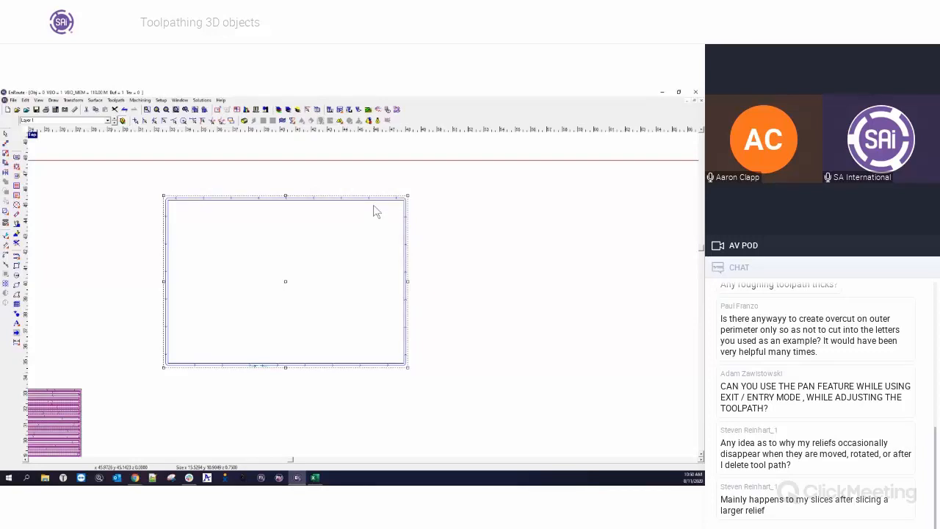
scroll(410, 283, "down", 1)
scroll(412, 286, "down", 2)
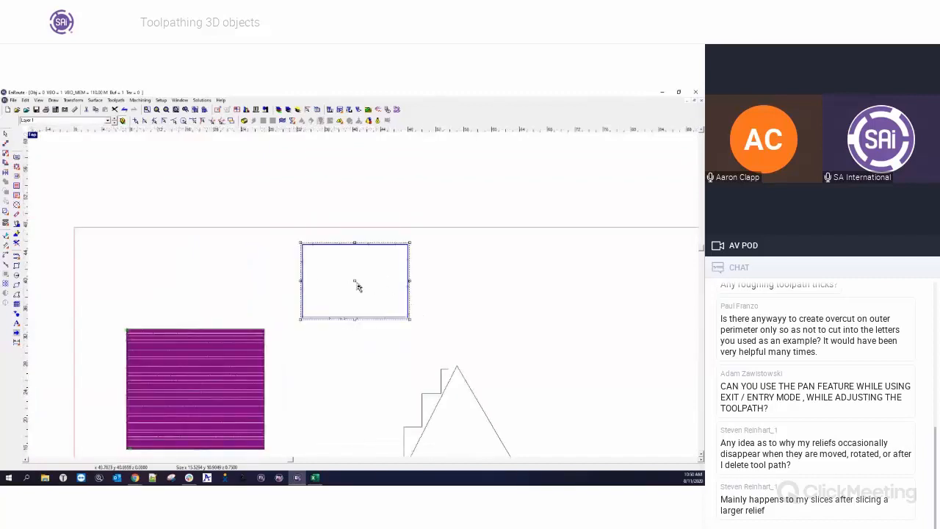
Move the routing rectangle slightly downward on the layout and keep it selected.
left_click_drag(356, 285, 348, 331)
left_click_drag(281, 276, 416, 383)
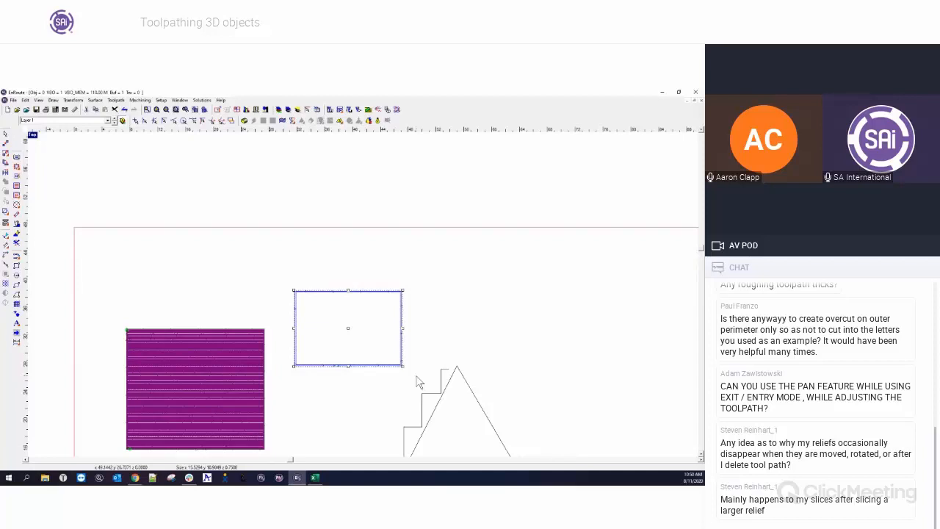
Open the About window to view the program version, close it, and browse the Help menu without choosing anything.
left_click(221, 100)
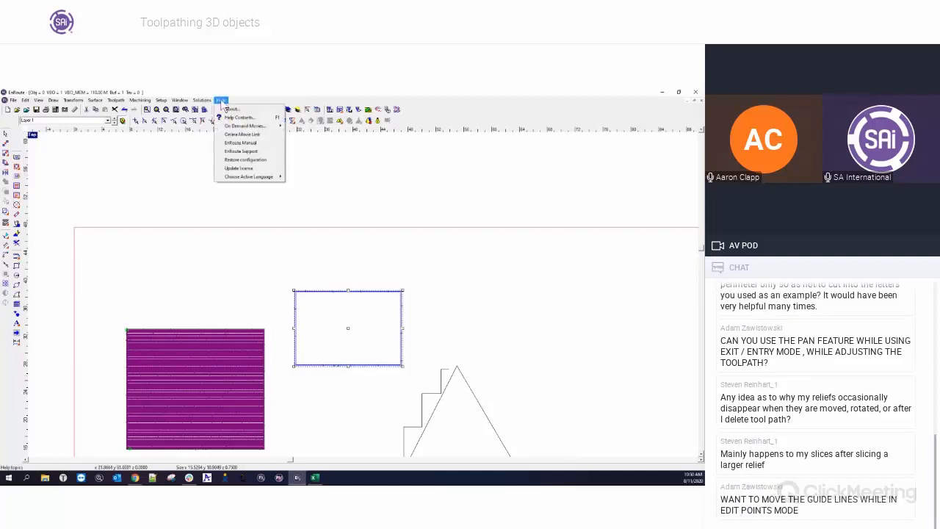
left_click(231, 108)
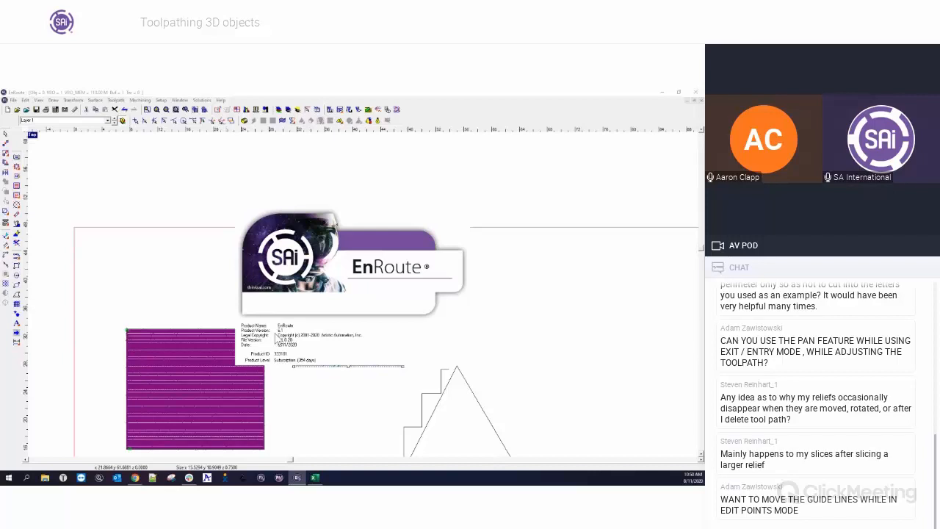
left_click(329, 279)
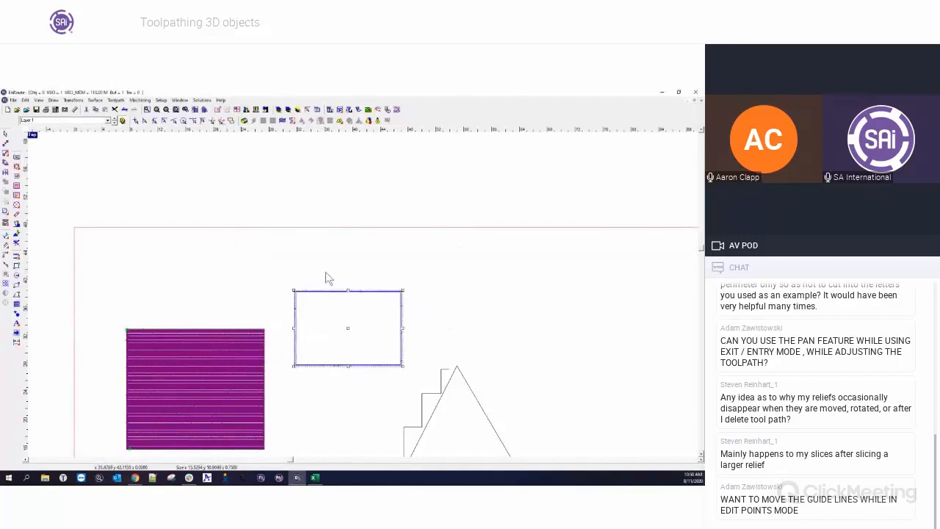
left_click(221, 100)
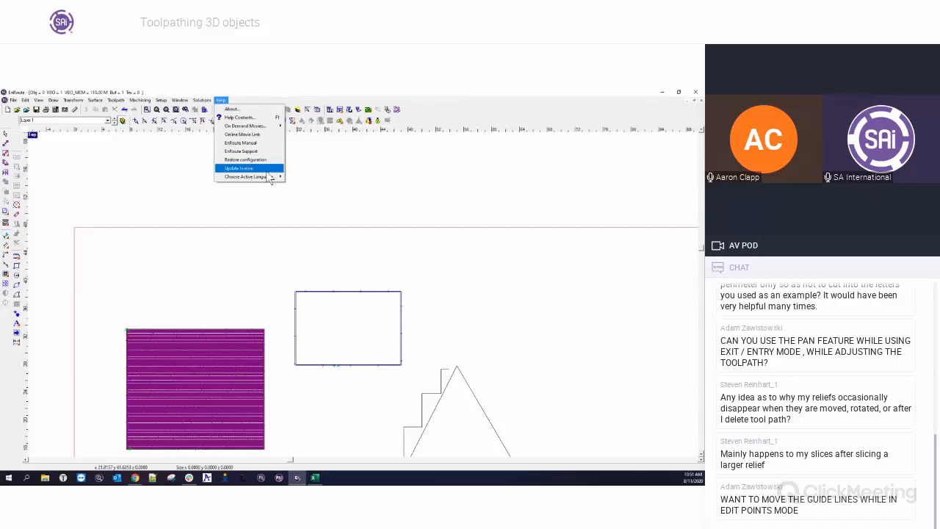
left_click(260, 208)
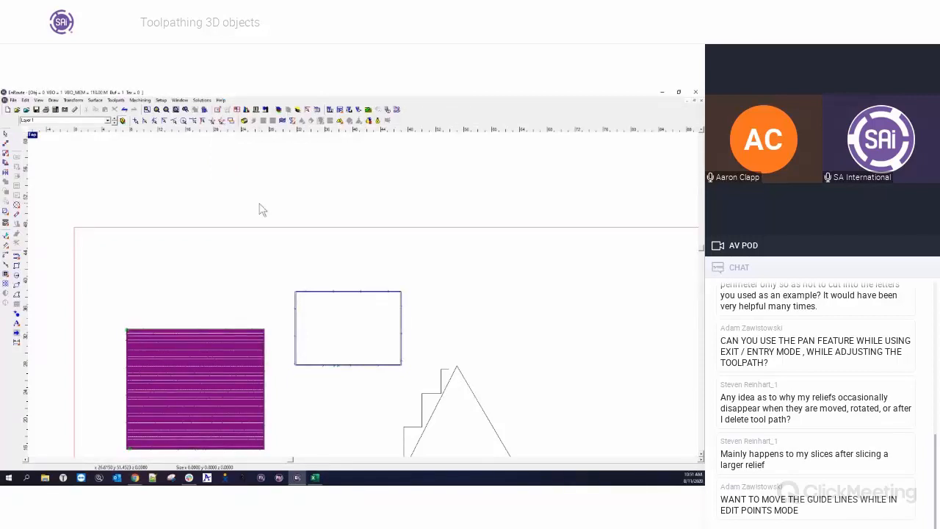
Enter point-editing mode, examine the toolpaths at different zoom levels, and exit point editing.
scroll(275, 137, "down", 3)
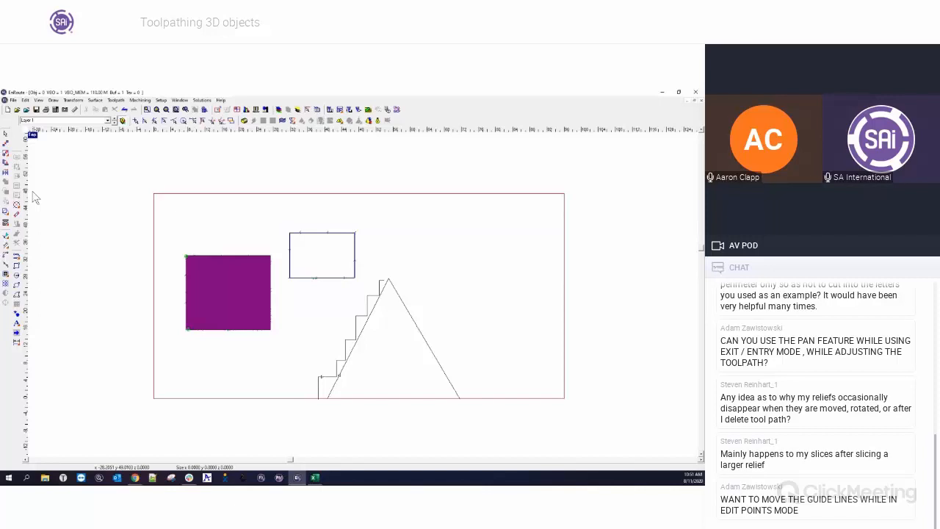
scroll(163, 221, "up", 1)
scroll(162, 218, "up", 3)
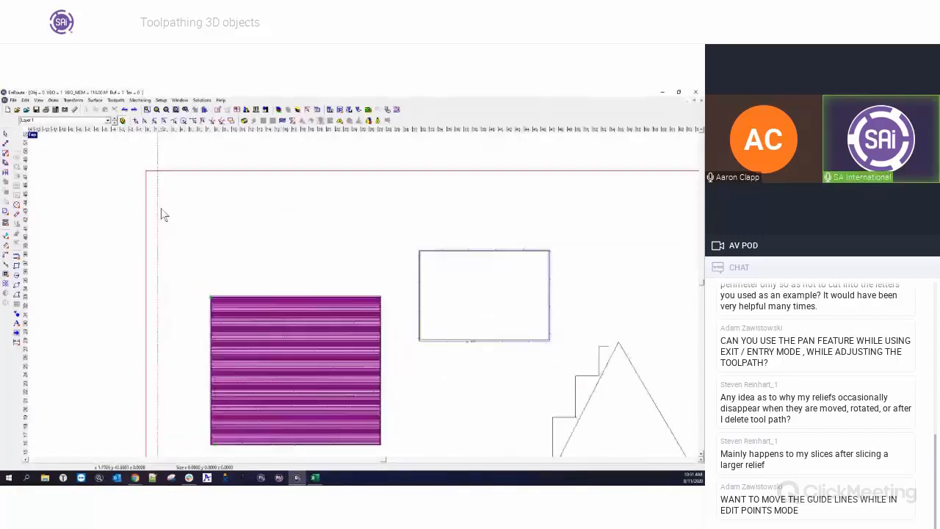
left_click(6, 240)
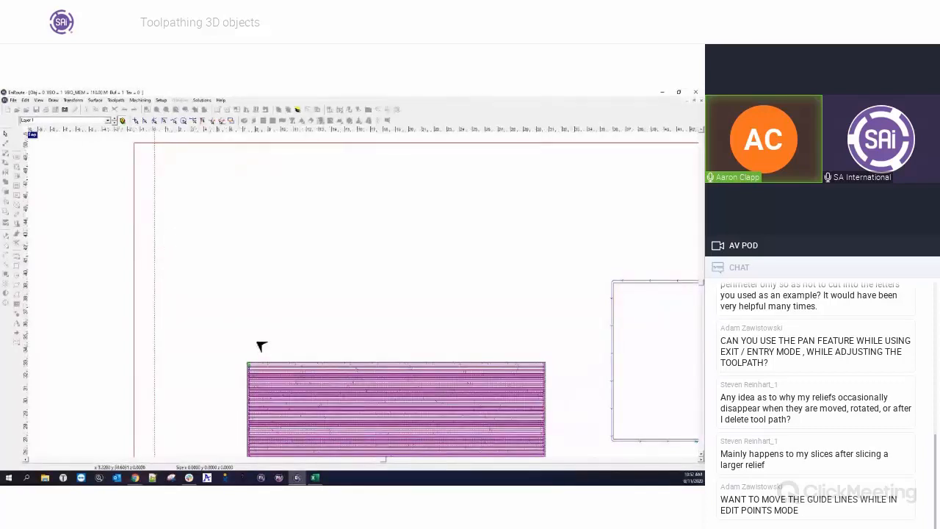
scroll(261, 346, "down", 2)
scroll(588, 419, "up", 1)
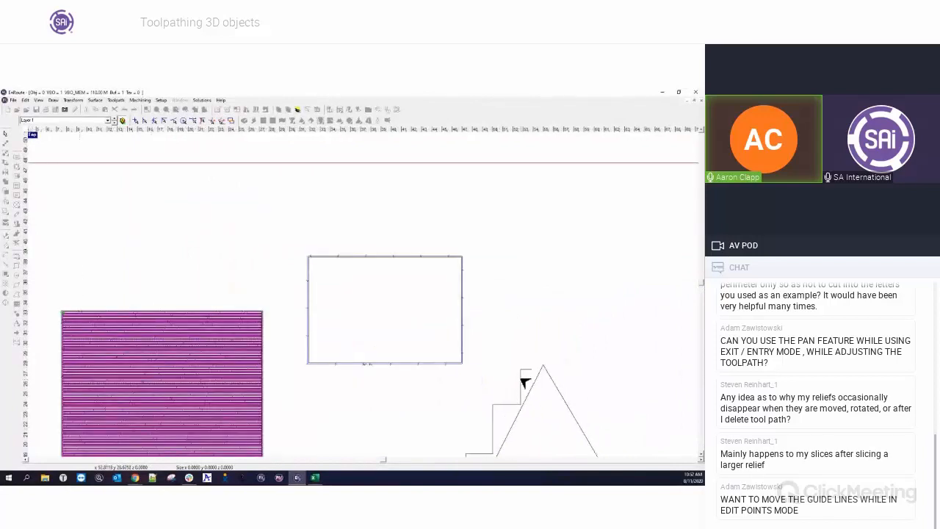
scroll(526, 432, "up", 1)
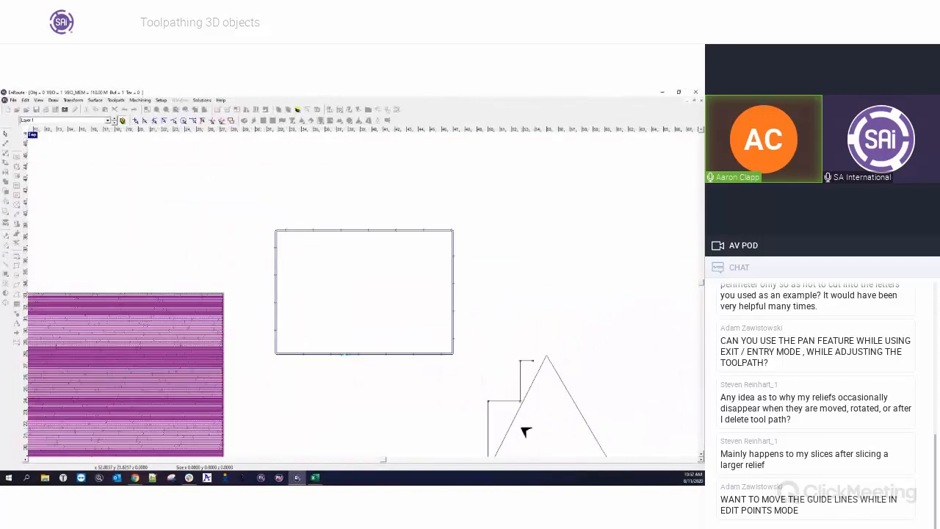
scroll(523, 410, "up", 1)
scroll(522, 413, "down", 2)
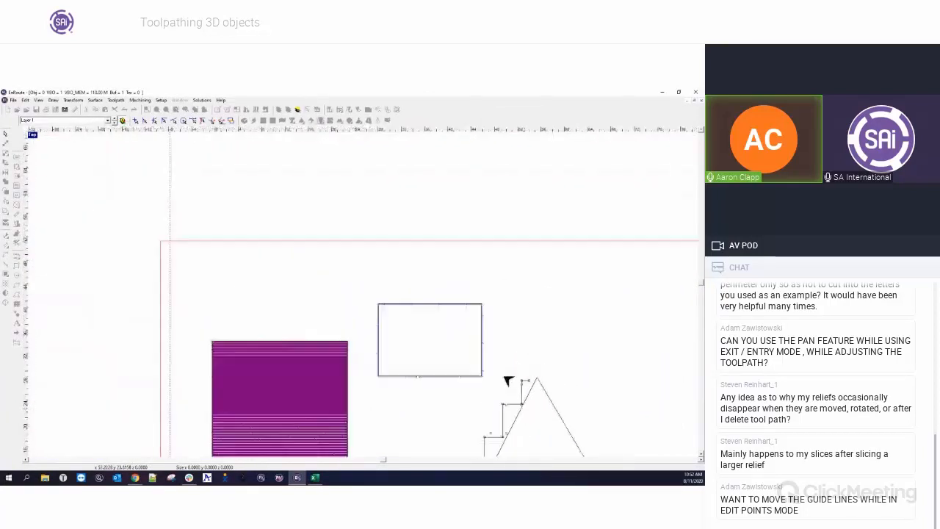
scroll(463, 371, "down", 2)
right_click(461, 410)
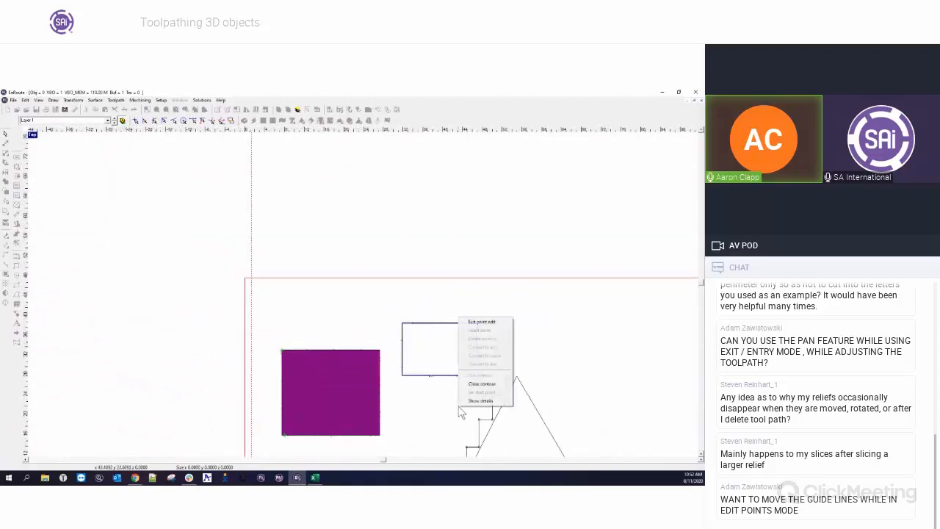
left_click(481, 322)
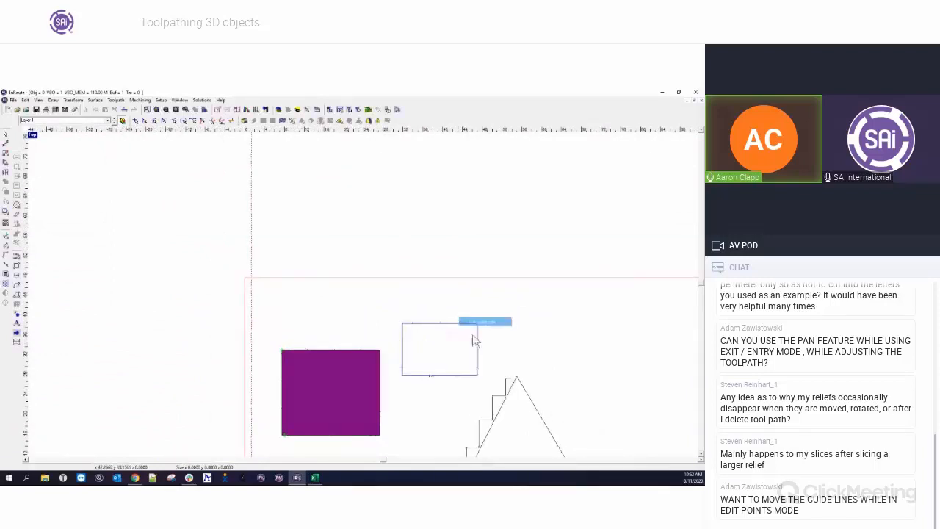
Delete the vertical guideline near the left edge of the material.
scroll(465, 368, "down", 2)
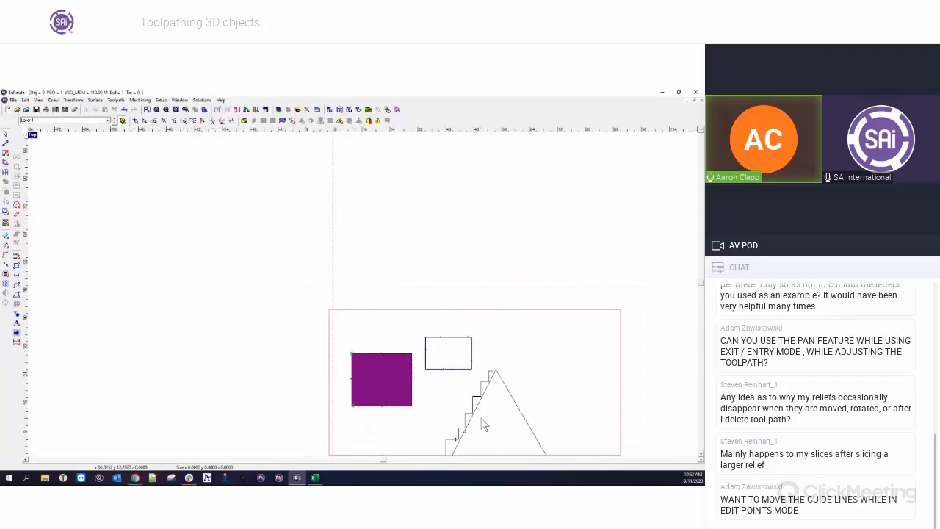
scroll(481, 417, "up", 2)
scroll(443, 391, "up", 2)
scroll(443, 391, "up", 1)
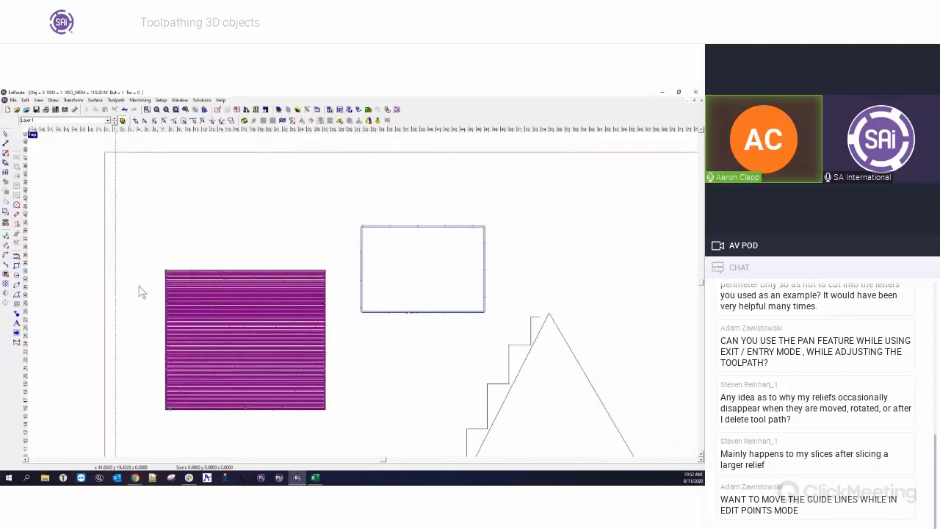
left_click_drag(114, 235, 113, 233)
right_click(113, 233)
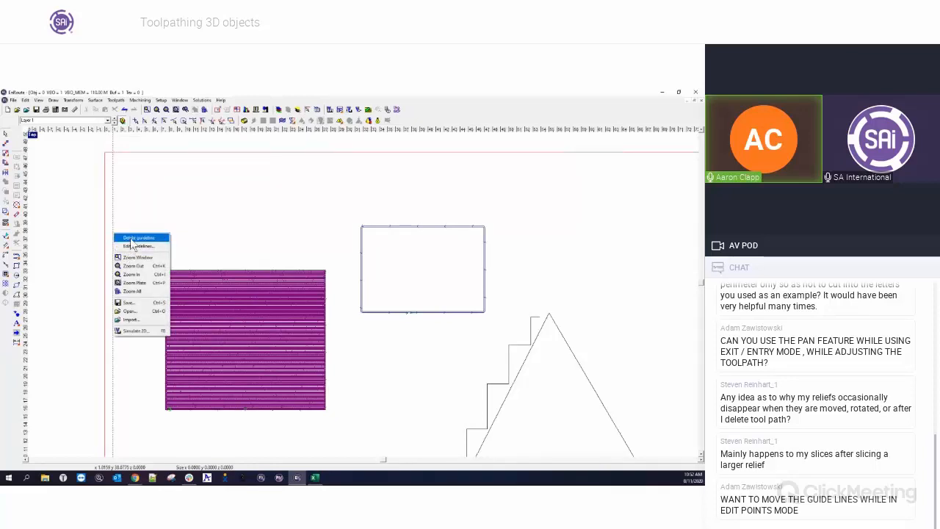
left_click(132, 240)
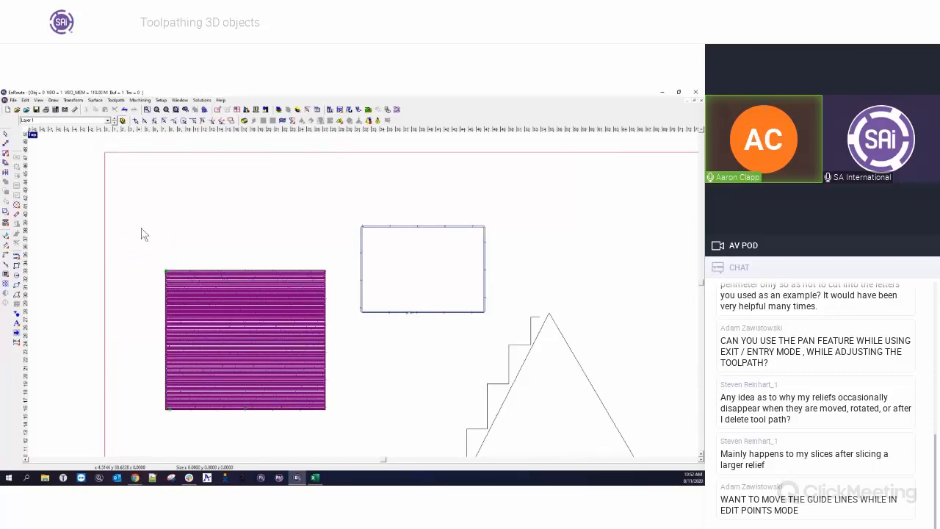